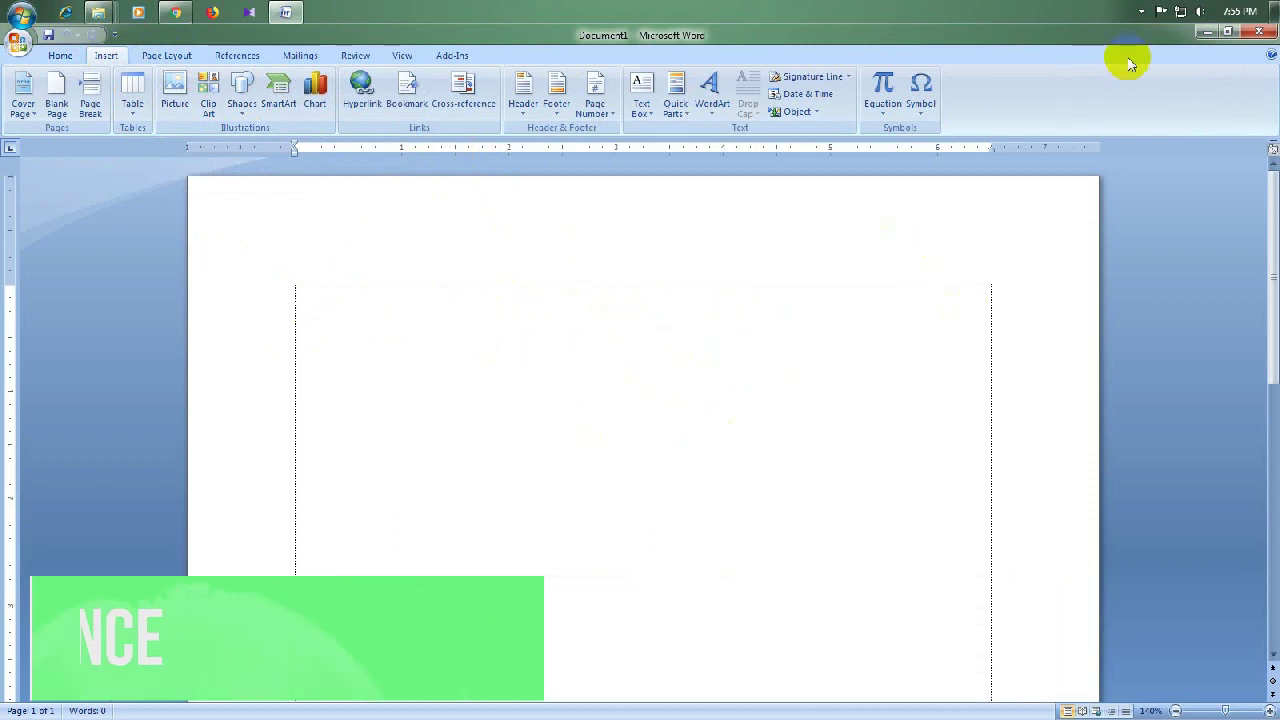
Minimize Word and select the Untitled-1 image in the Downloads folder in Windows Explorer.
{"action": "left_click", "coordinate": [1207, 31]}
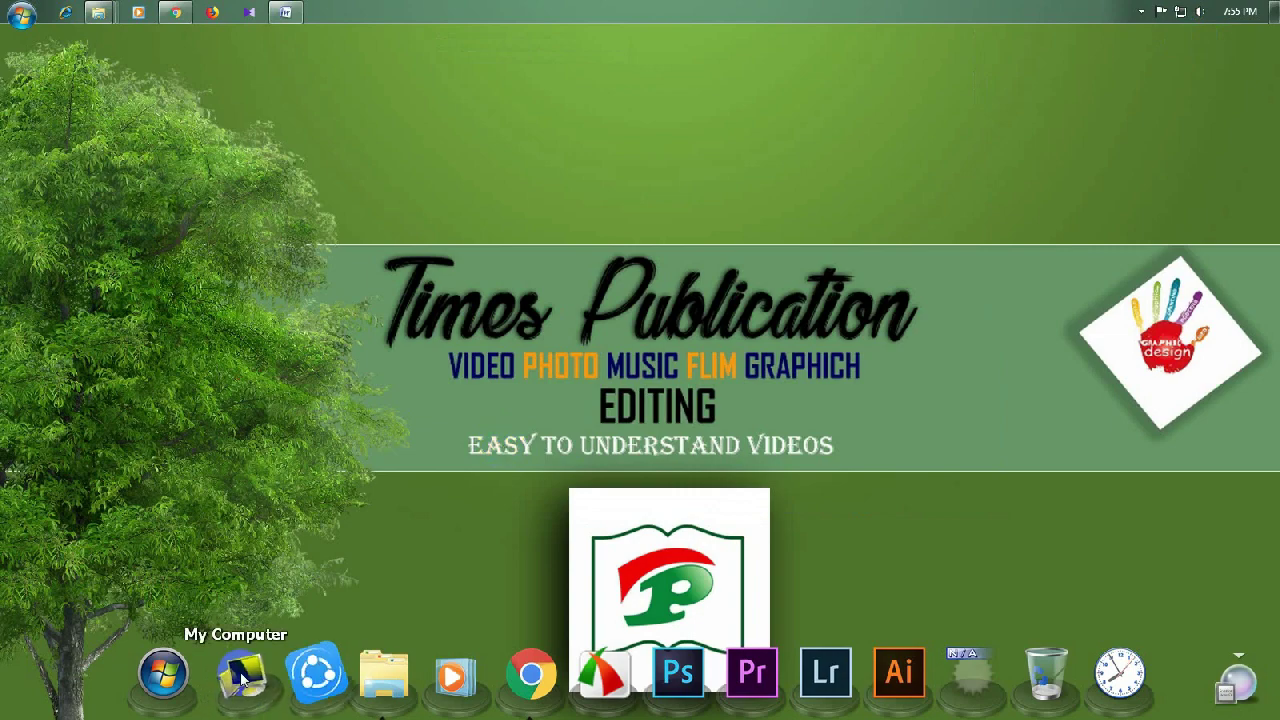
{"action": "left_click", "coordinate": [236, 672]}
{"action": "left_click", "coordinate": [87, 172]}
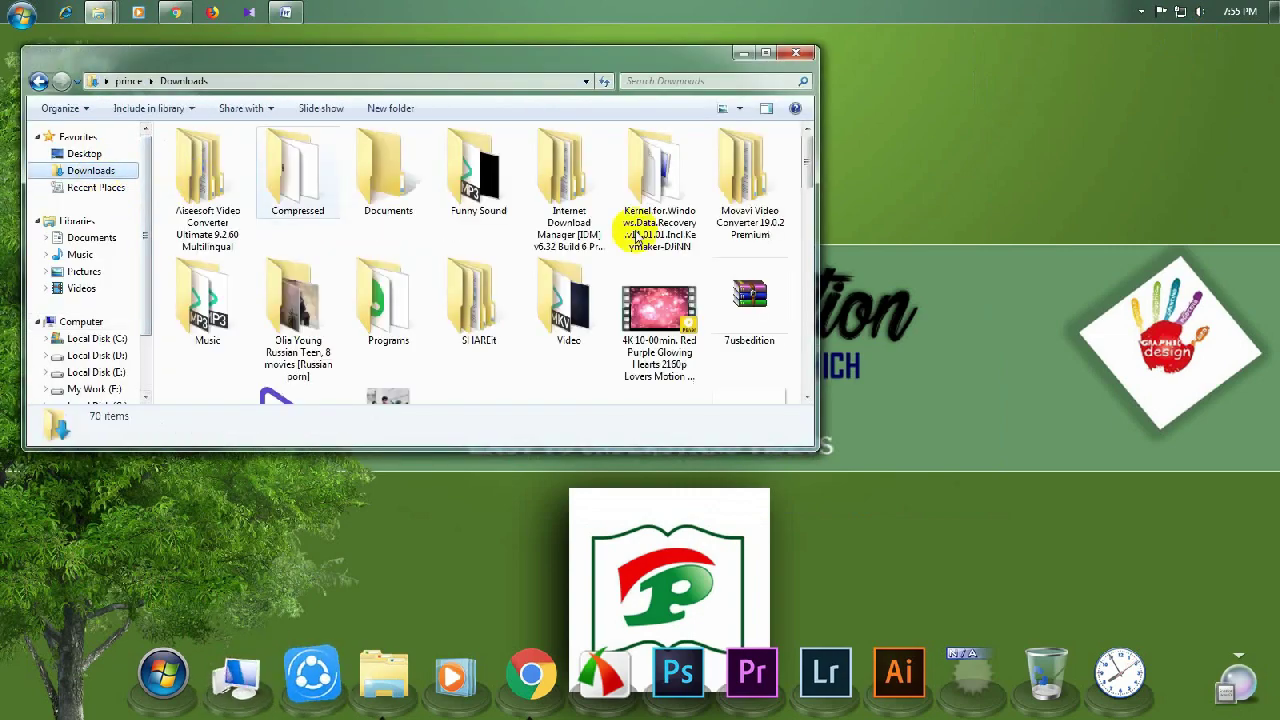
{"action": "scroll", "coordinate": [476, 335], "scroll_direction": "down", "scroll_amount": 3}
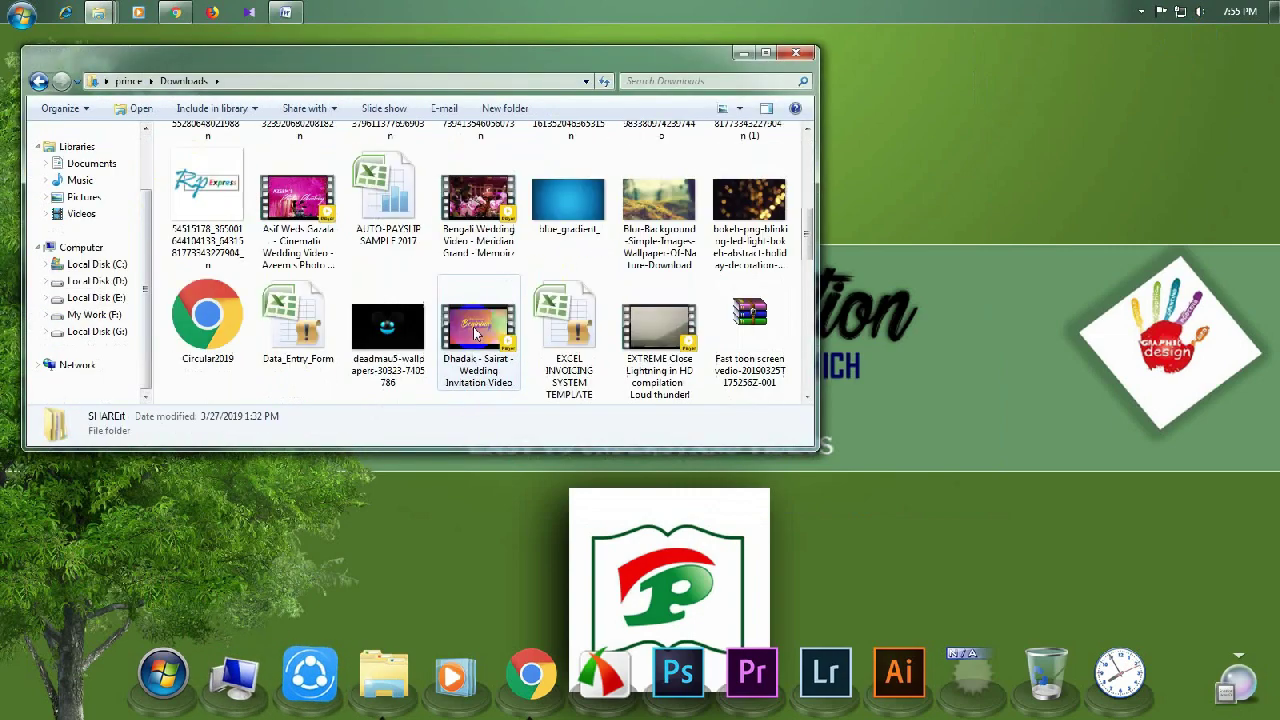
{"action": "scroll", "coordinate": [476, 335], "scroll_direction": "up", "scroll_amount": 2}
{"action": "scroll", "coordinate": [476, 335], "scroll_direction": "down", "scroll_amount": 2}
{"action": "scroll", "coordinate": [476, 335], "scroll_direction": "down", "scroll_amount": 3}
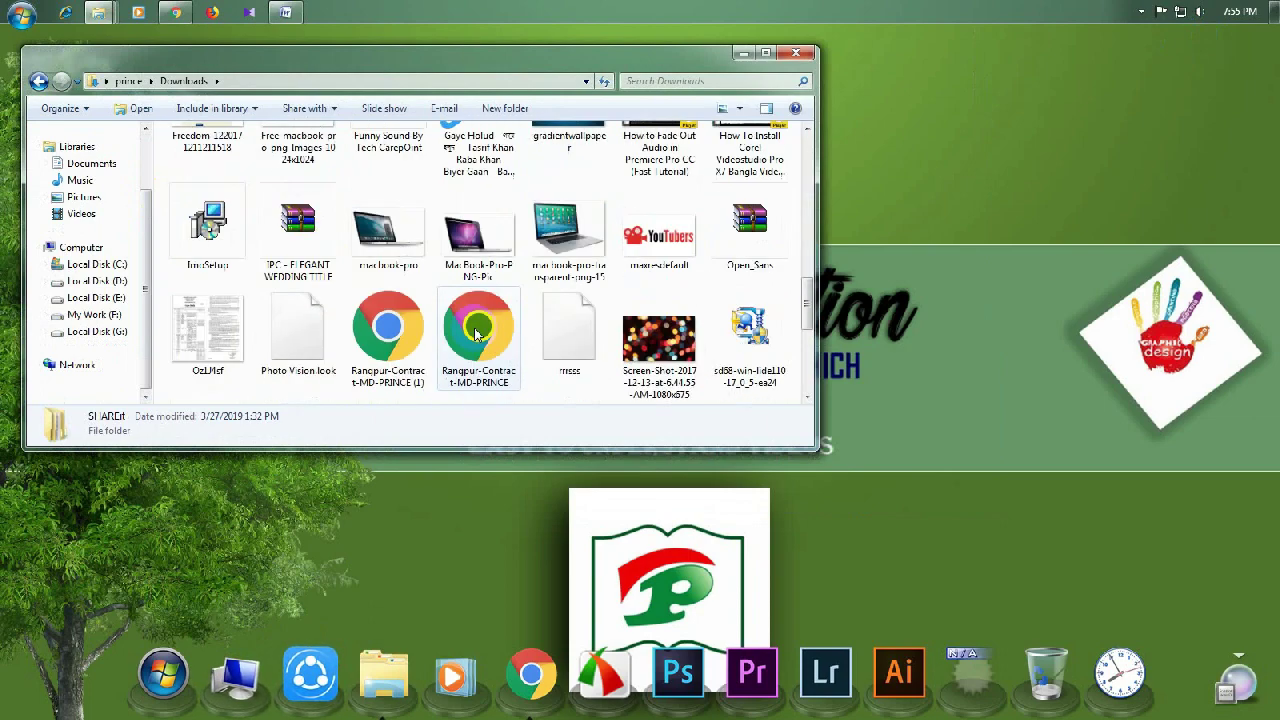
{"action": "scroll", "coordinate": [476, 335], "scroll_direction": "down", "scroll_amount": 2}
{"action": "scroll", "coordinate": [496, 315], "scroll_direction": "down", "scroll_amount": 1}
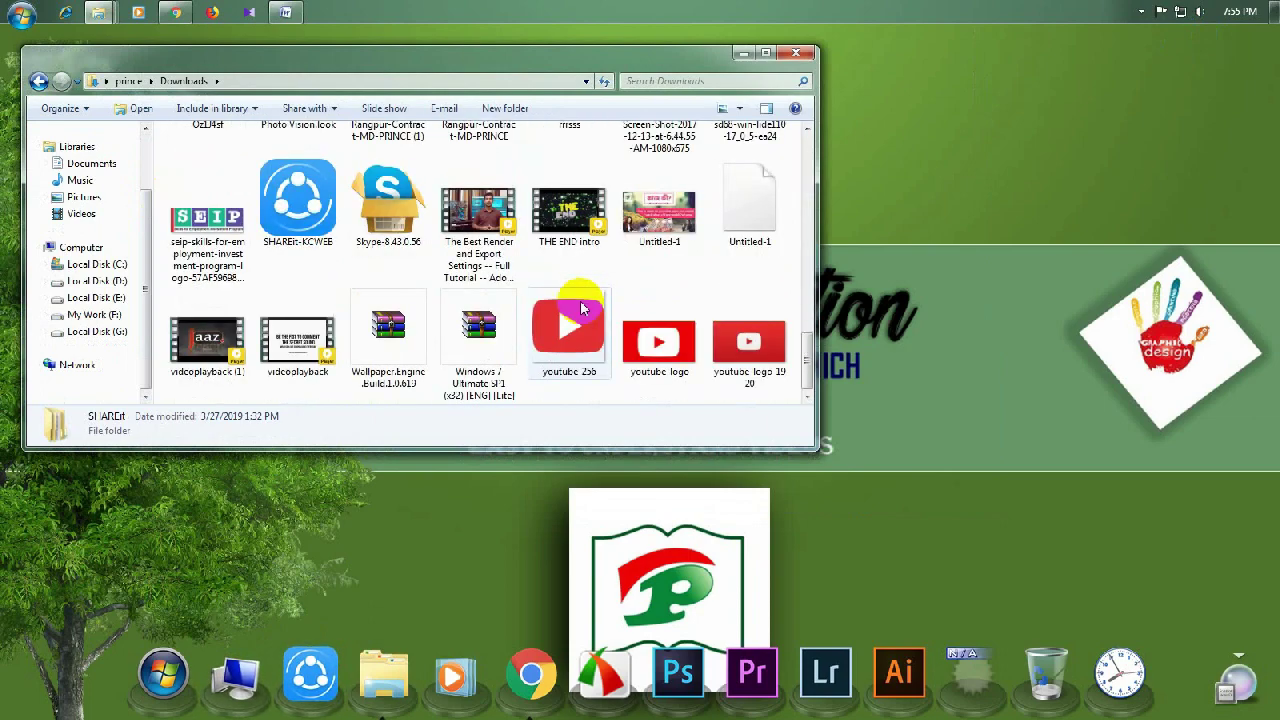
{"action": "left_click", "coordinate": [668, 214]}
Drag the Untitled-1 image into the Word document, then delete the inserted picture.
{"action": "mouse_move", "coordinate": [668, 214]}
{"action": "left_mouse_down"}
{"action": "mouse_move", "coordinate": [287, 8]}
{"action": "mouse_move", "coordinate": [667, 517]}
{"action": "left_mouse_up"}
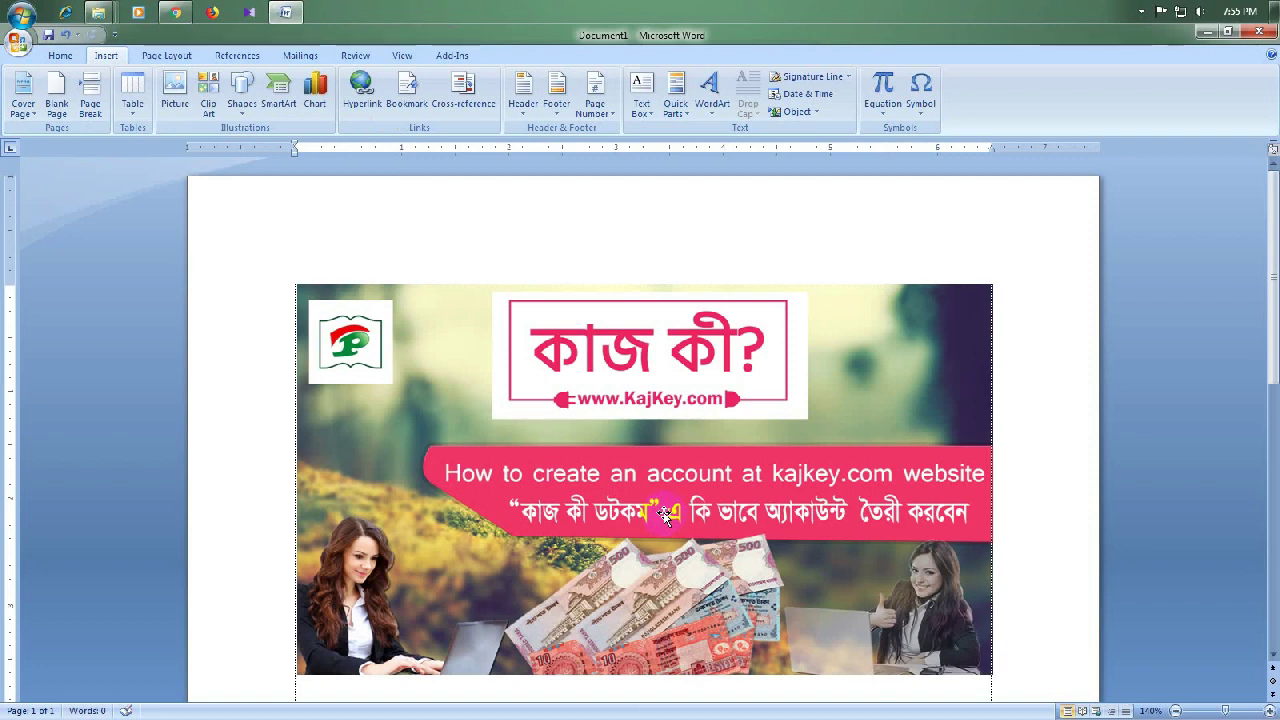
{"action": "scroll", "coordinate": [700, 487], "scroll_direction": "down", "scroll_amount": 4}
{"action": "scroll", "coordinate": [715, 484], "scroll_direction": "up", "scroll_amount": 4}
{"action": "left_click", "coordinate": [660, 518]}
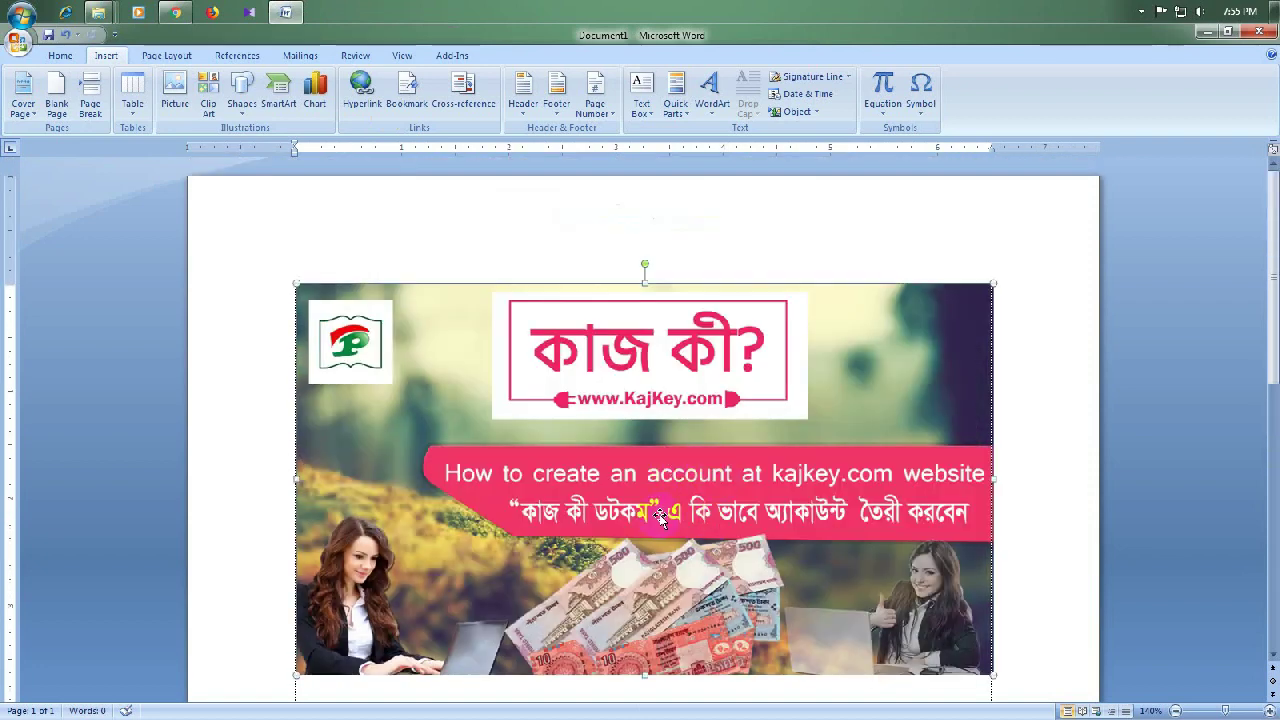
{"action": "key", "text": "Delete"}
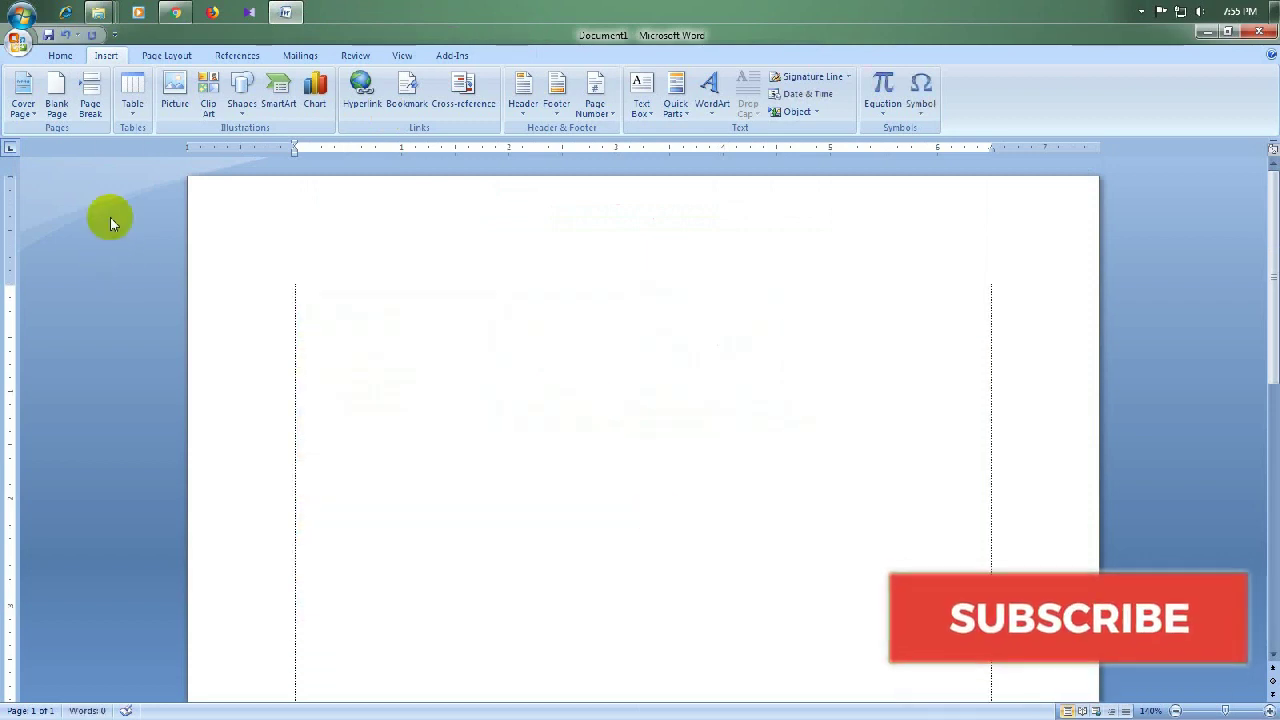
Insert the Untitled-1 banner from the Downloads folder via Insert > Picture.
{"action": "left_click", "coordinate": [177, 90]}
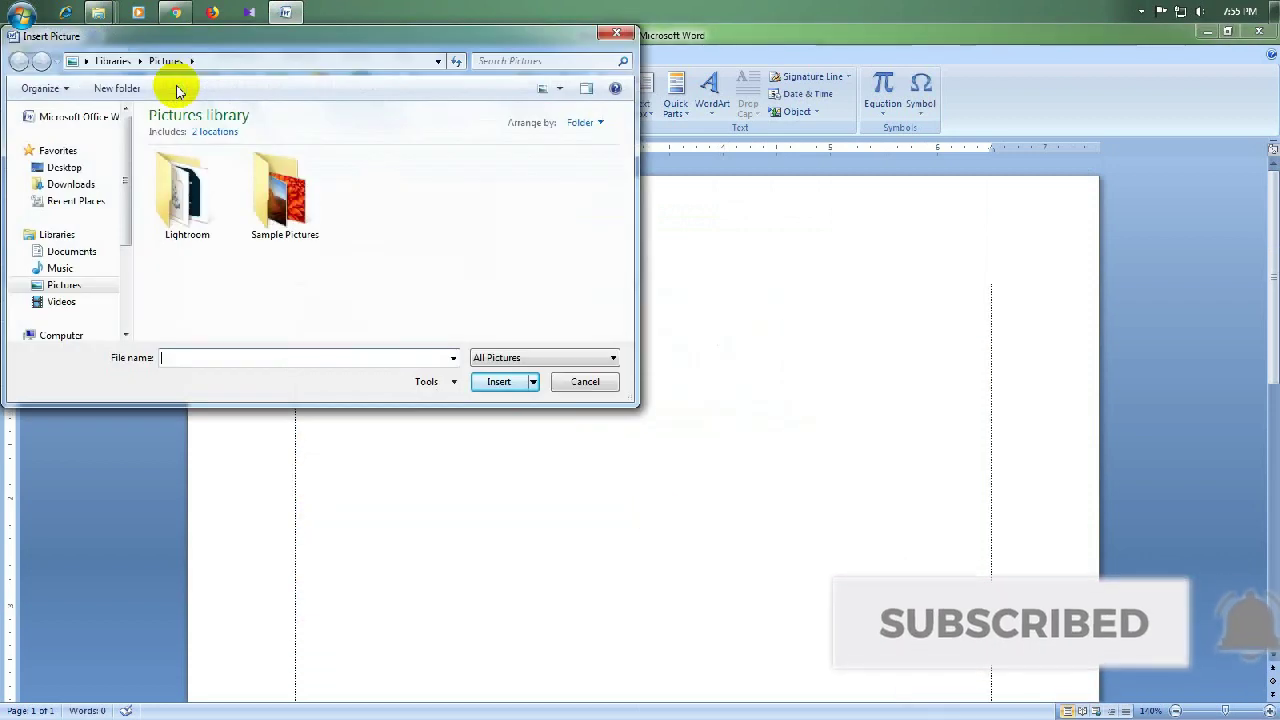
{"action": "left_click_drag", "start_coordinate": [207, 58], "coordinate": [344, 96]}
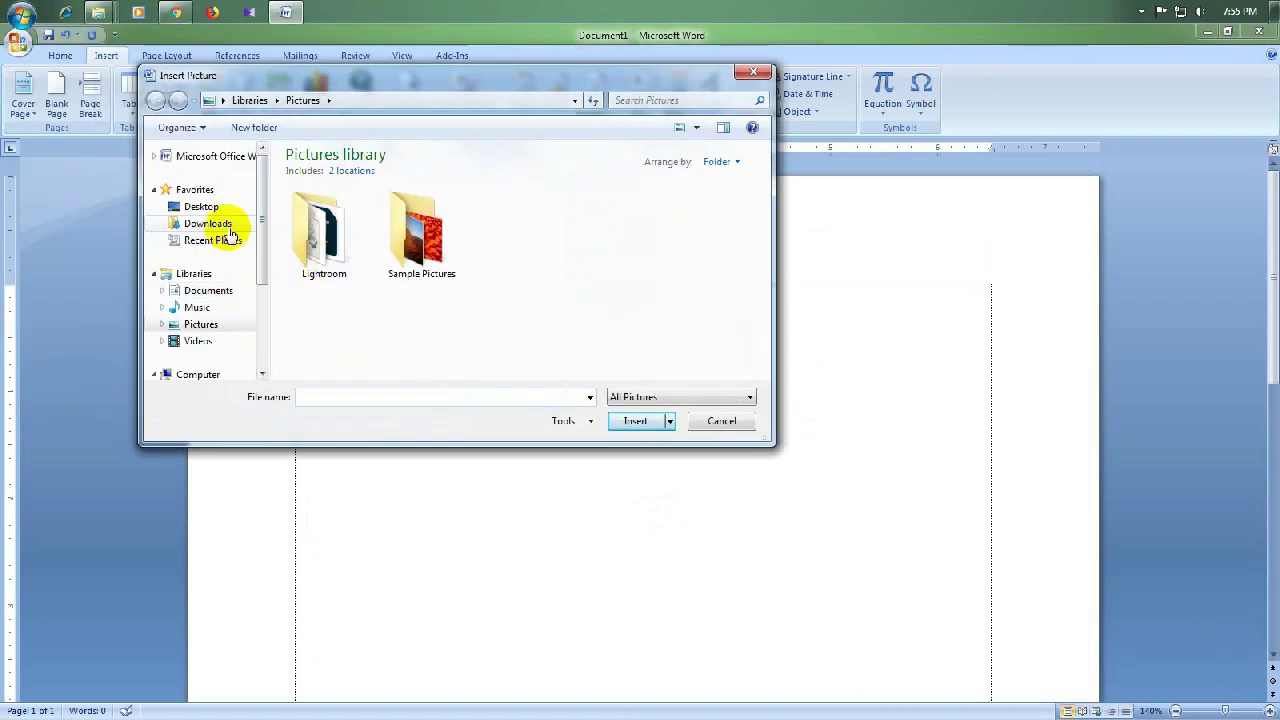
{"action": "left_click", "coordinate": [228, 224]}
{"action": "left_click_drag", "start_coordinate": [764, 180], "coordinate": [790, 298]}
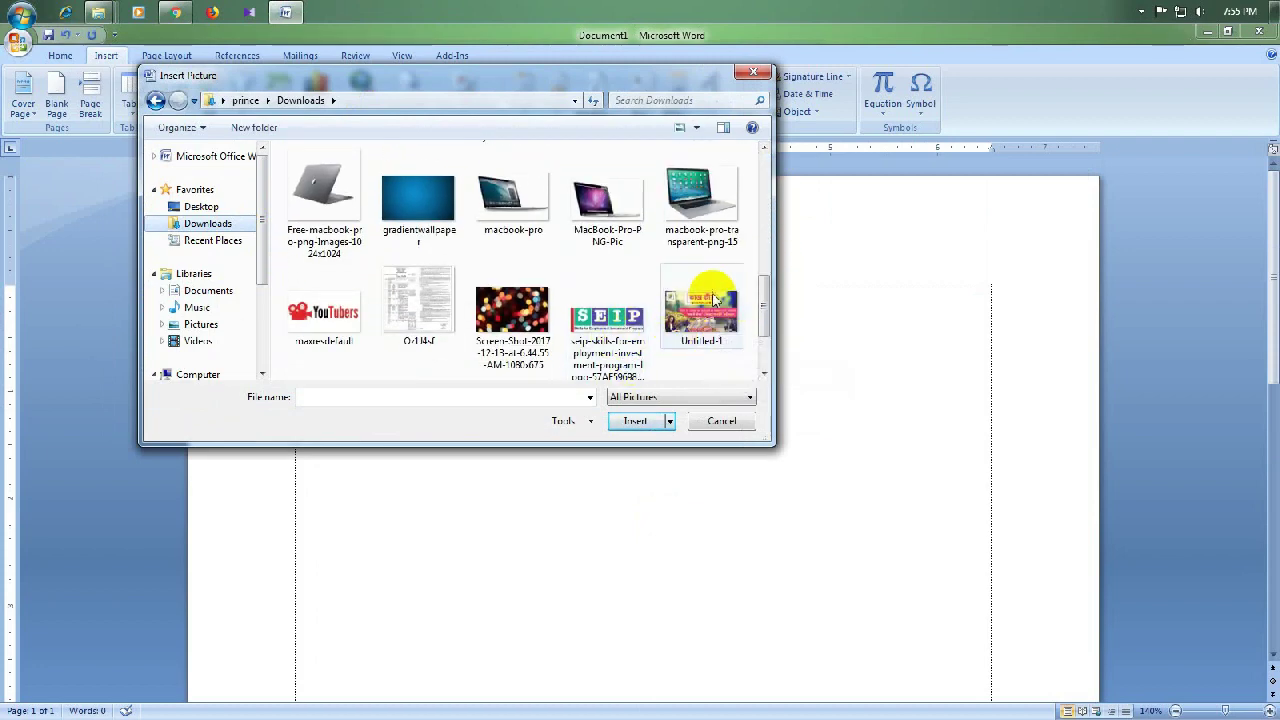
{"action": "mouse_move", "coordinate": [766, 291]}
{"action": "left_mouse_down"}
{"action": "mouse_move", "coordinate": [765, 205]}
{"action": "mouse_move", "coordinate": [775, 338]}
{"action": "left_mouse_up"}
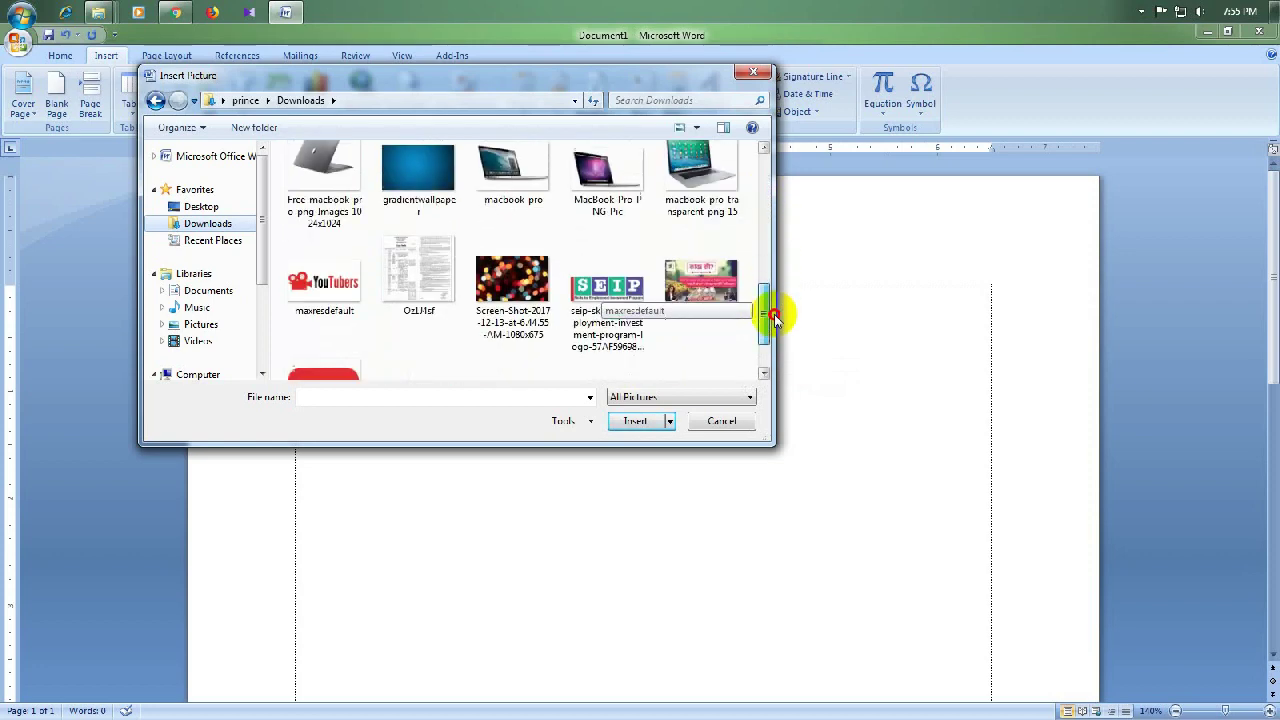
{"action": "left_click_drag", "start_coordinate": [775, 338], "coordinate": [766, 320]}
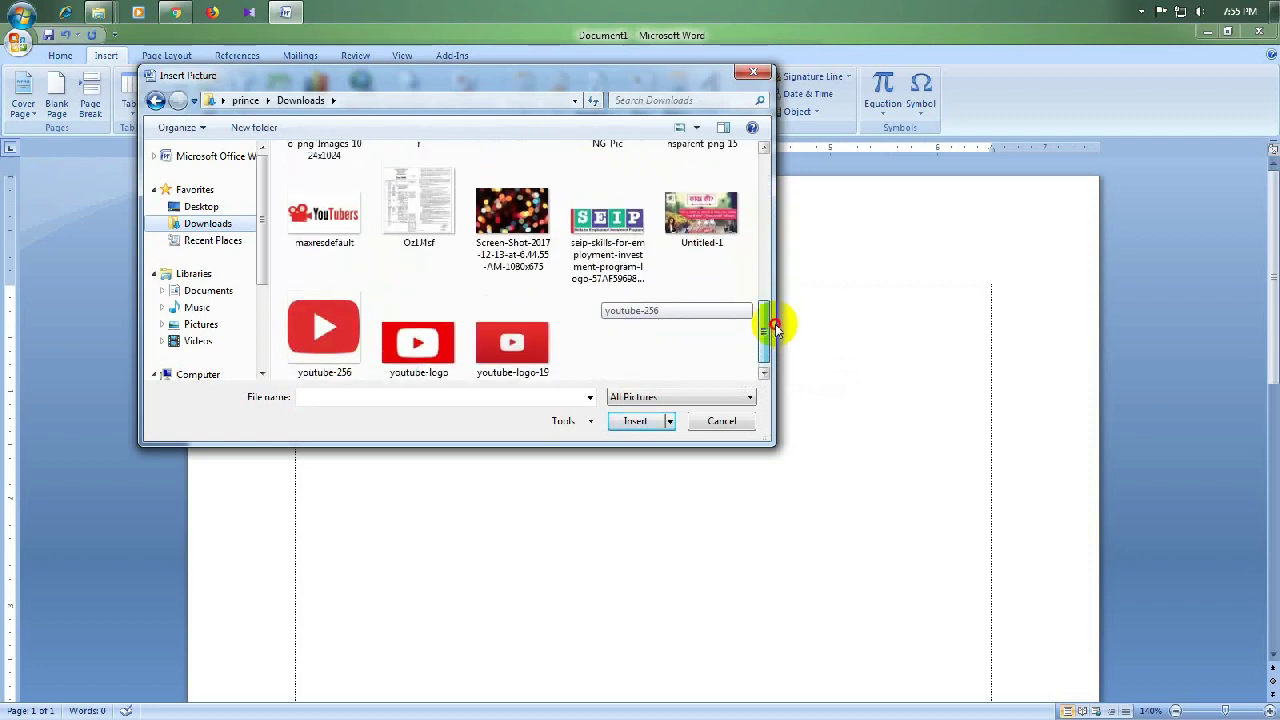
{"action": "left_click", "coordinate": [738, 258]}
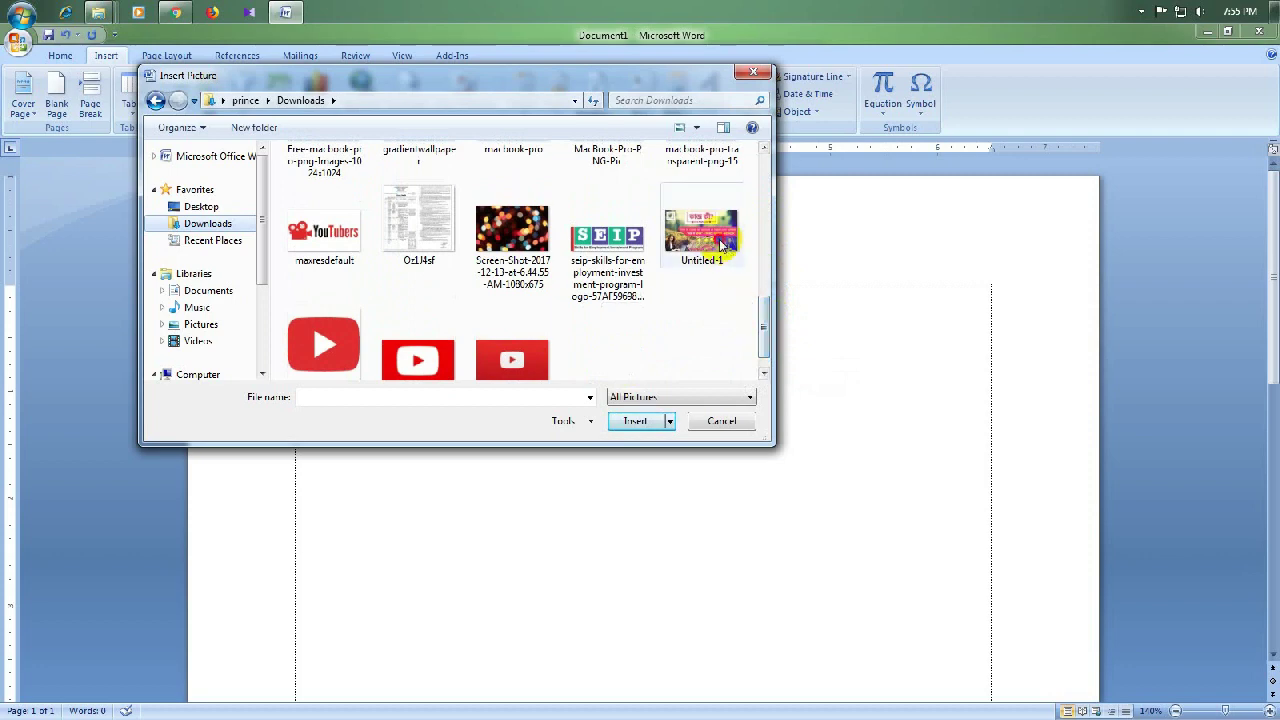
{"action": "left_click", "coordinate": [638, 422]}
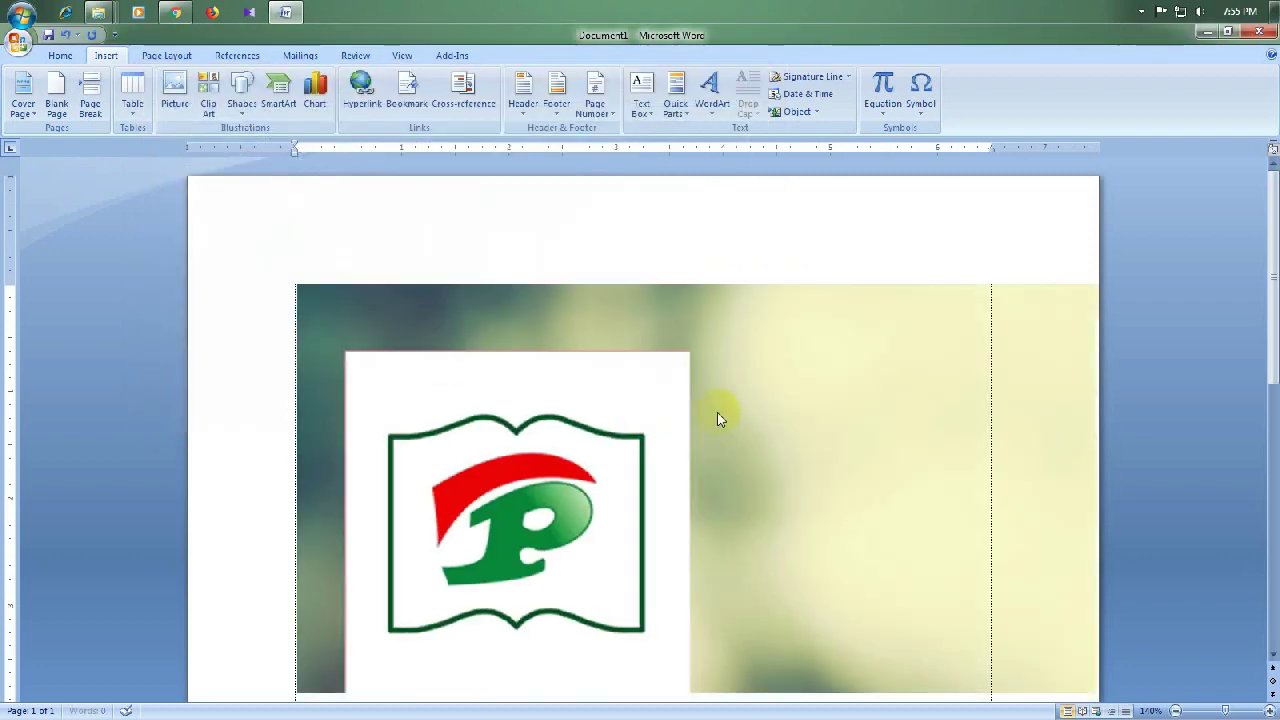
{"action": "scroll", "coordinate": [880, 410], "scroll_direction": "up", "scroll_amount": 3}
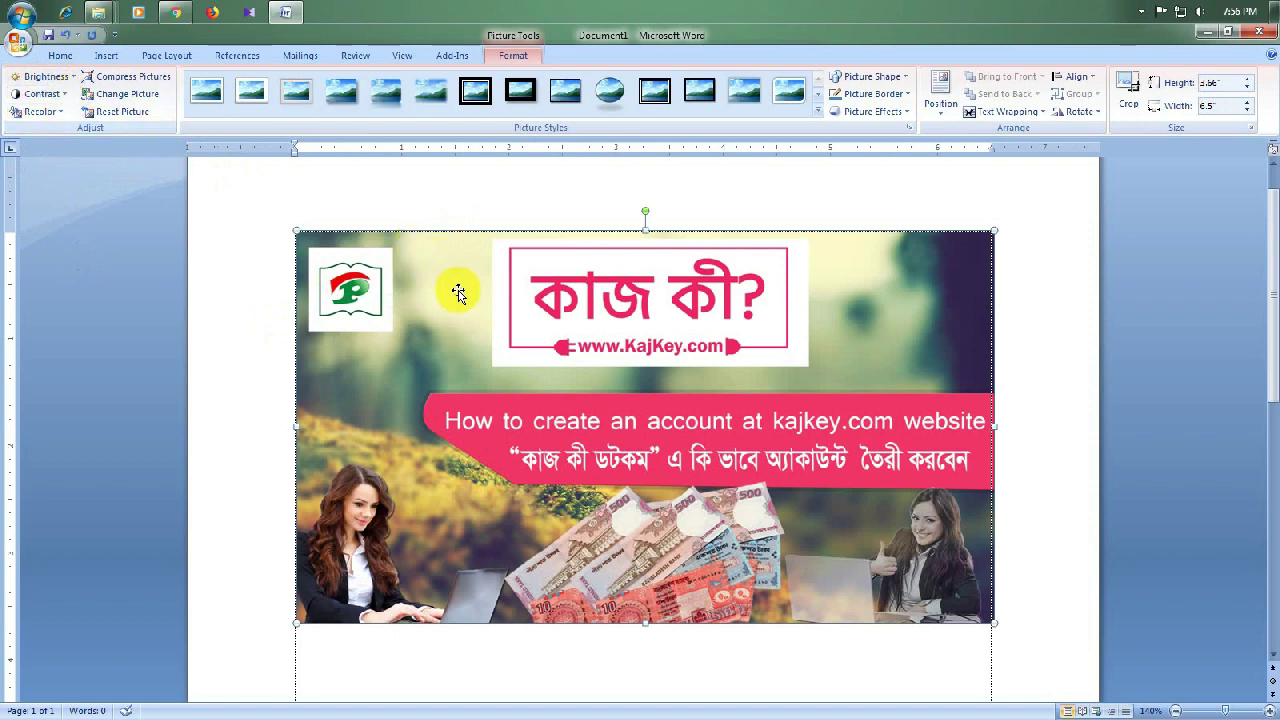
{"action": "left_click", "coordinate": [76, 80]}
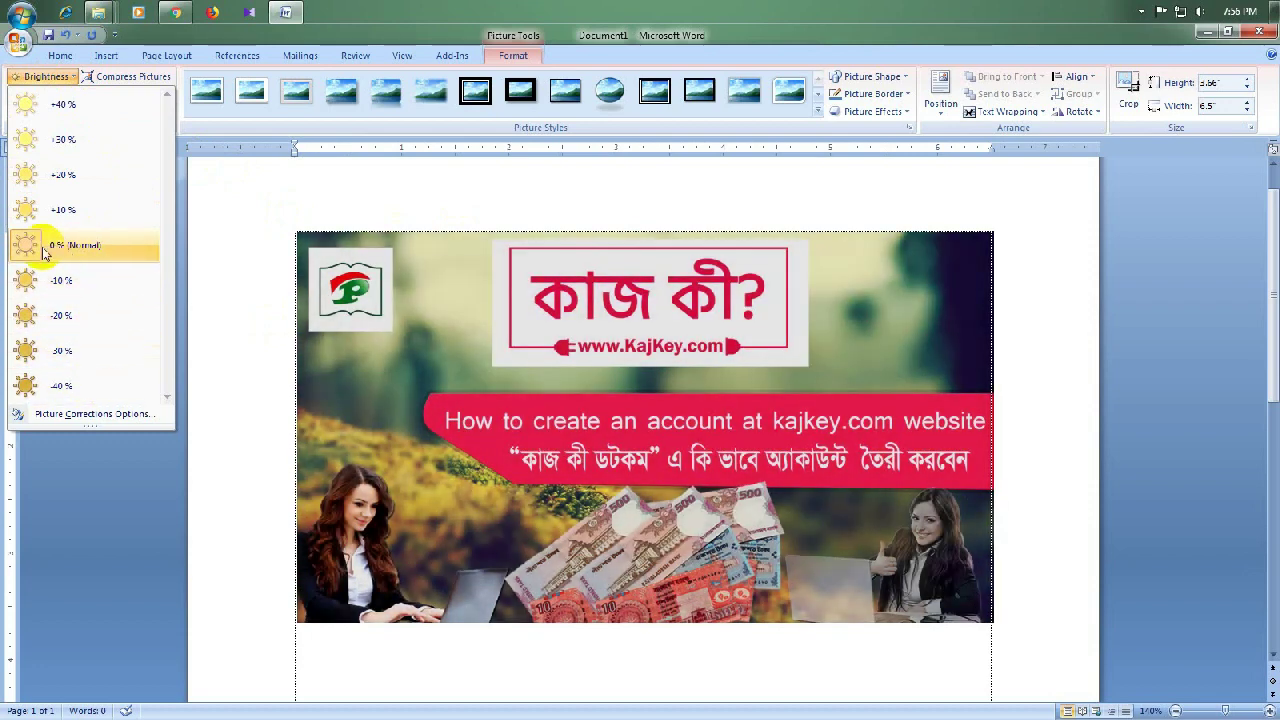
{"action": "left_click", "coordinate": [80, 253]}
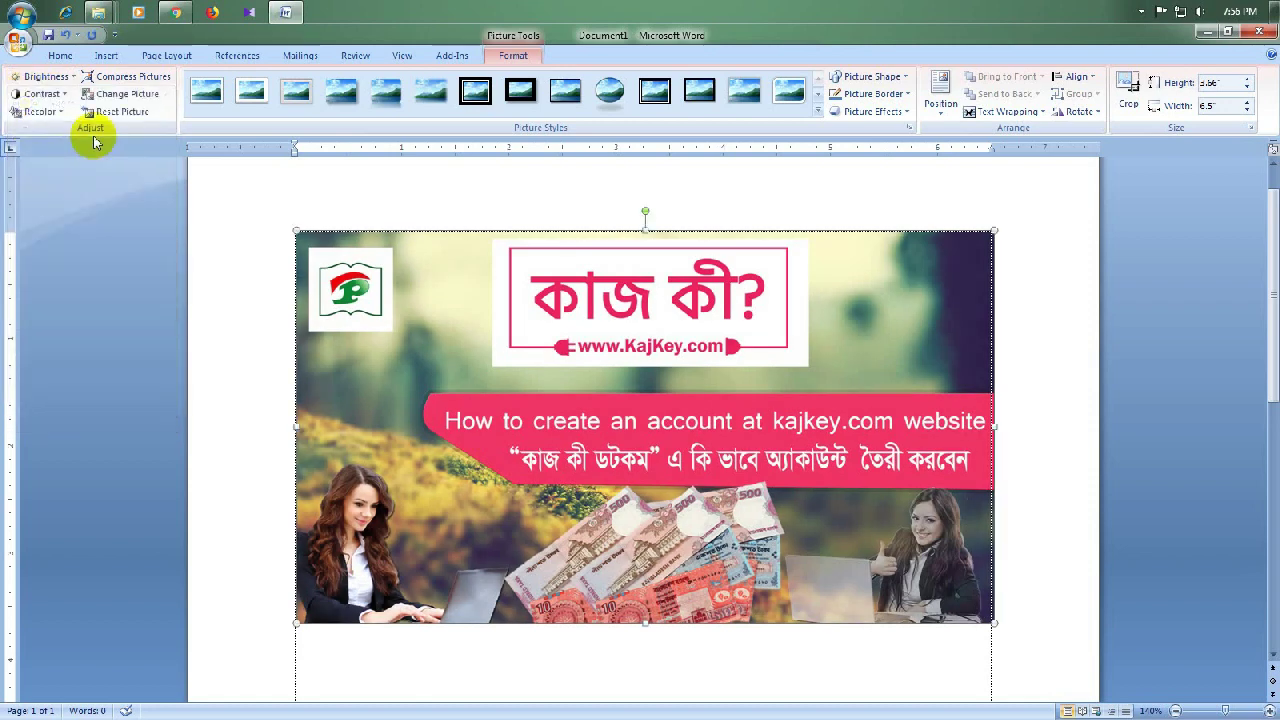
{"action": "left_click", "coordinate": [45, 77]}
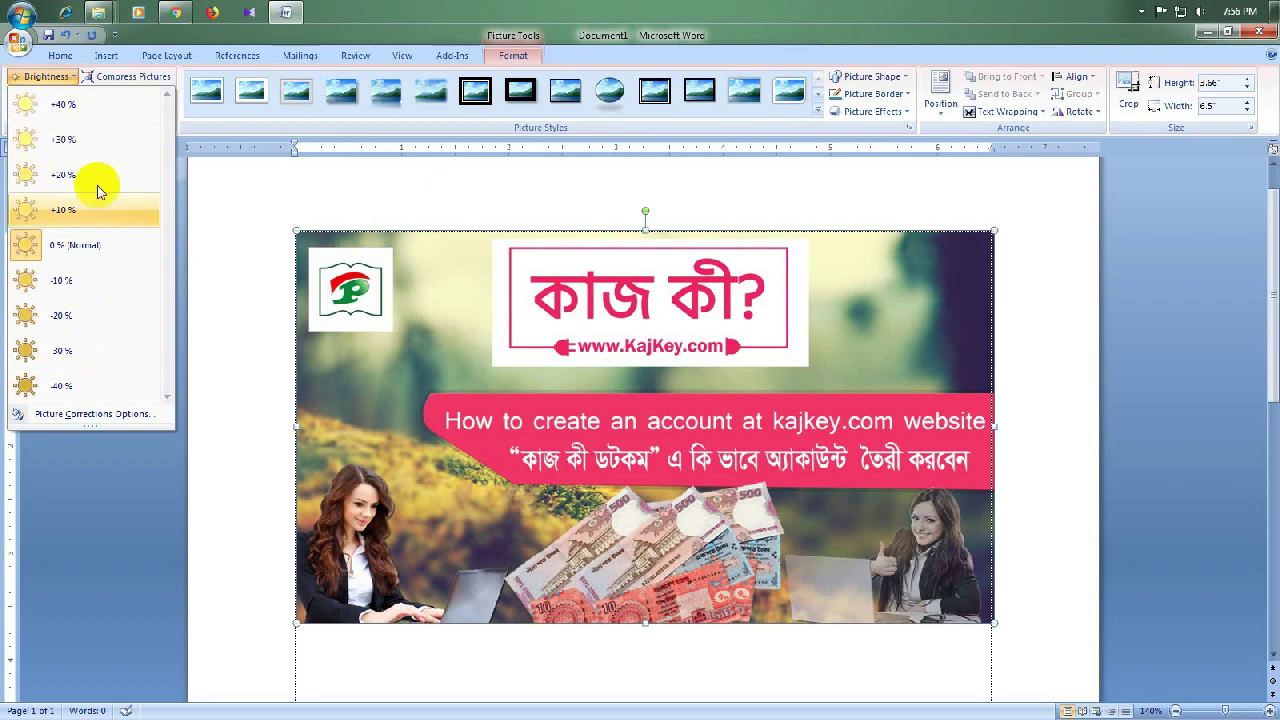
{"action": "left_click", "coordinate": [177, 114]}
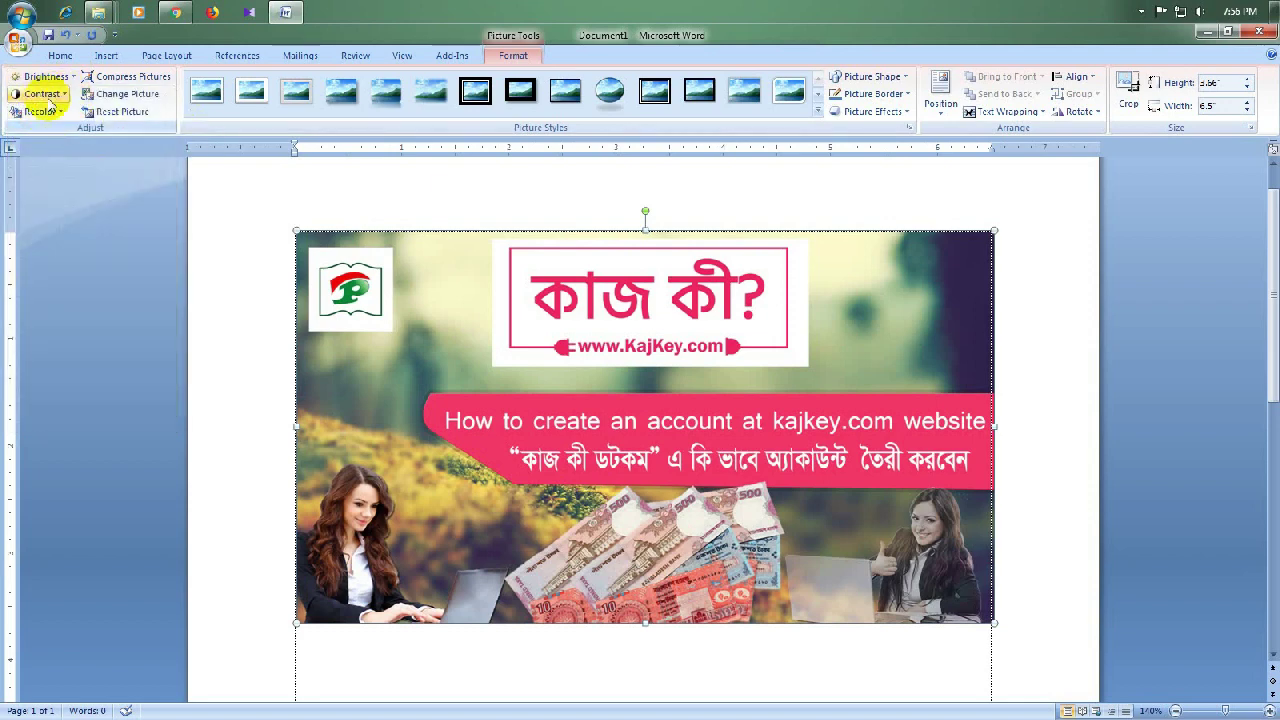
{"action": "left_click", "coordinate": [63, 96]}
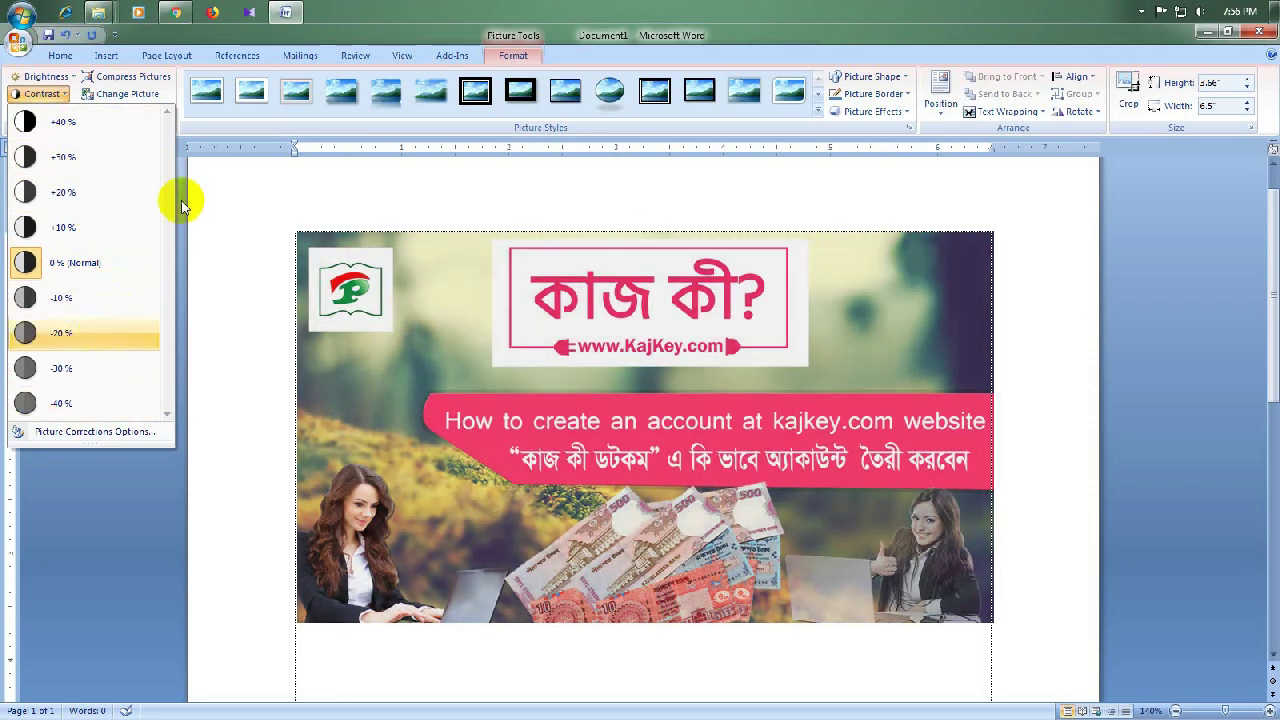
{"action": "left_click", "coordinate": [181, 174]}
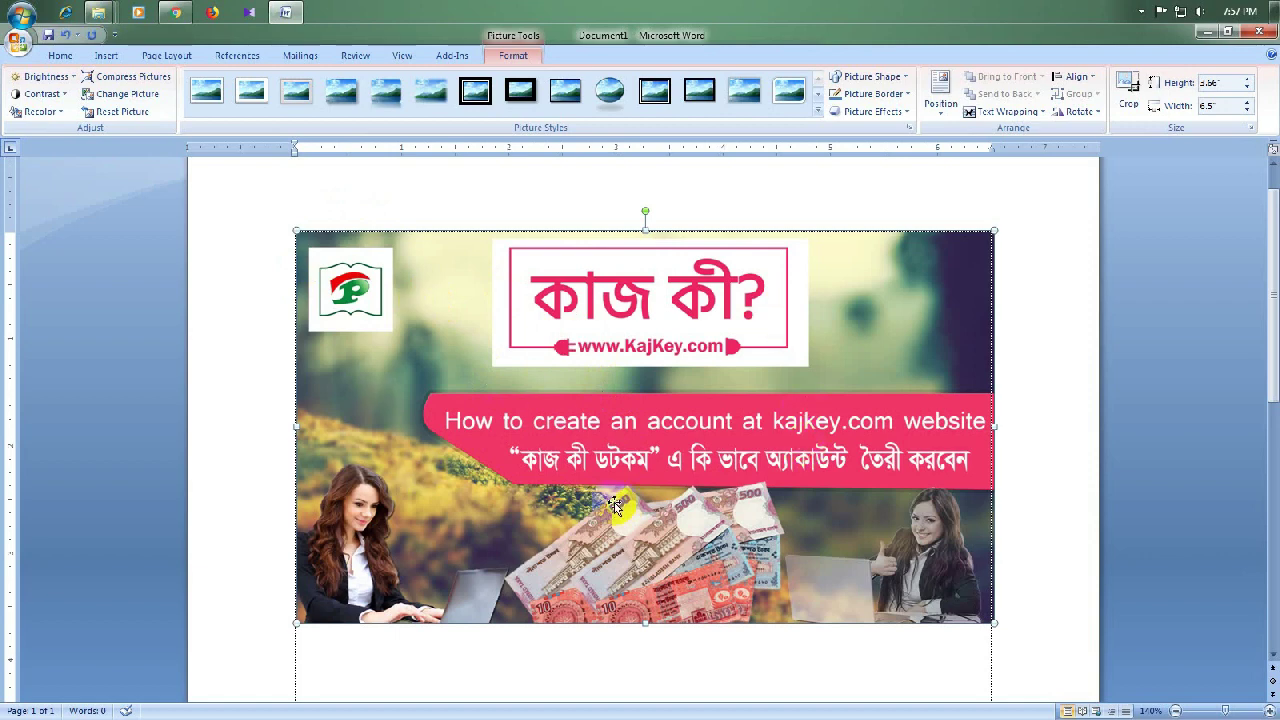
Try a light teal recolour on the banner, then revert it to No Recolor.
{"action": "left_click", "coordinate": [62, 113]}
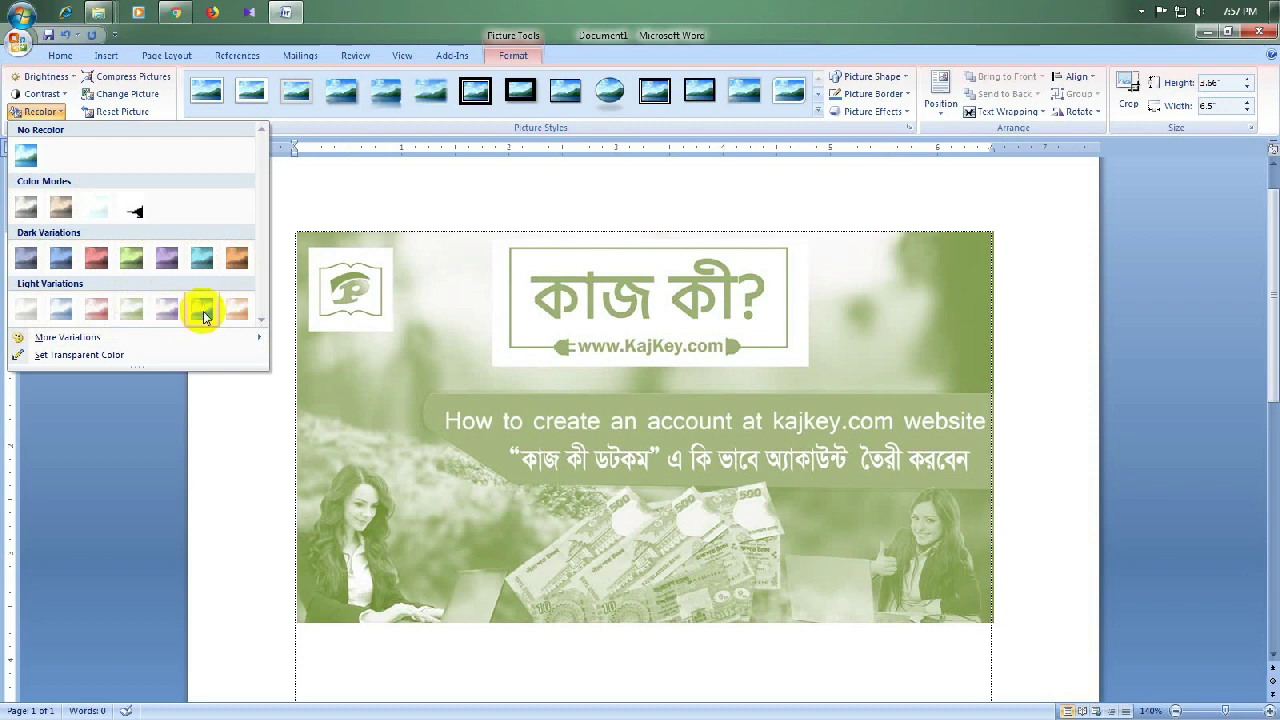
{"action": "left_click", "coordinate": [204, 316]}
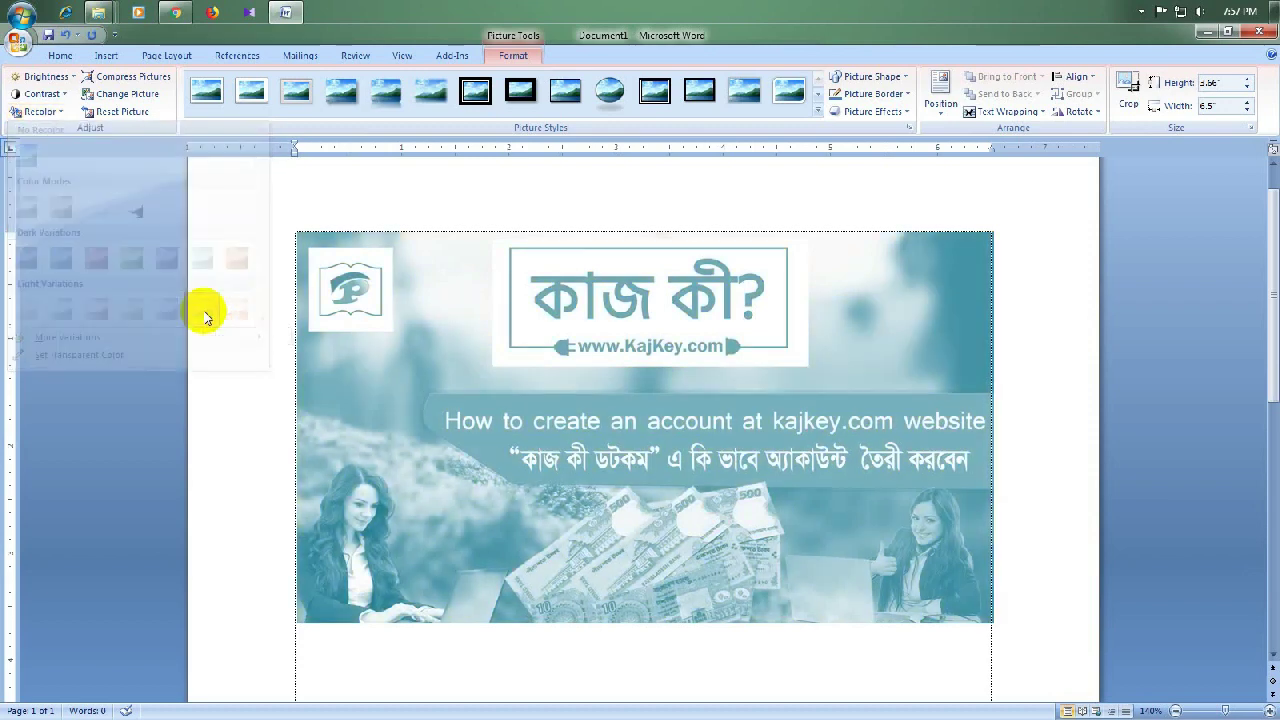
{"action": "left_click", "coordinate": [61, 113]}
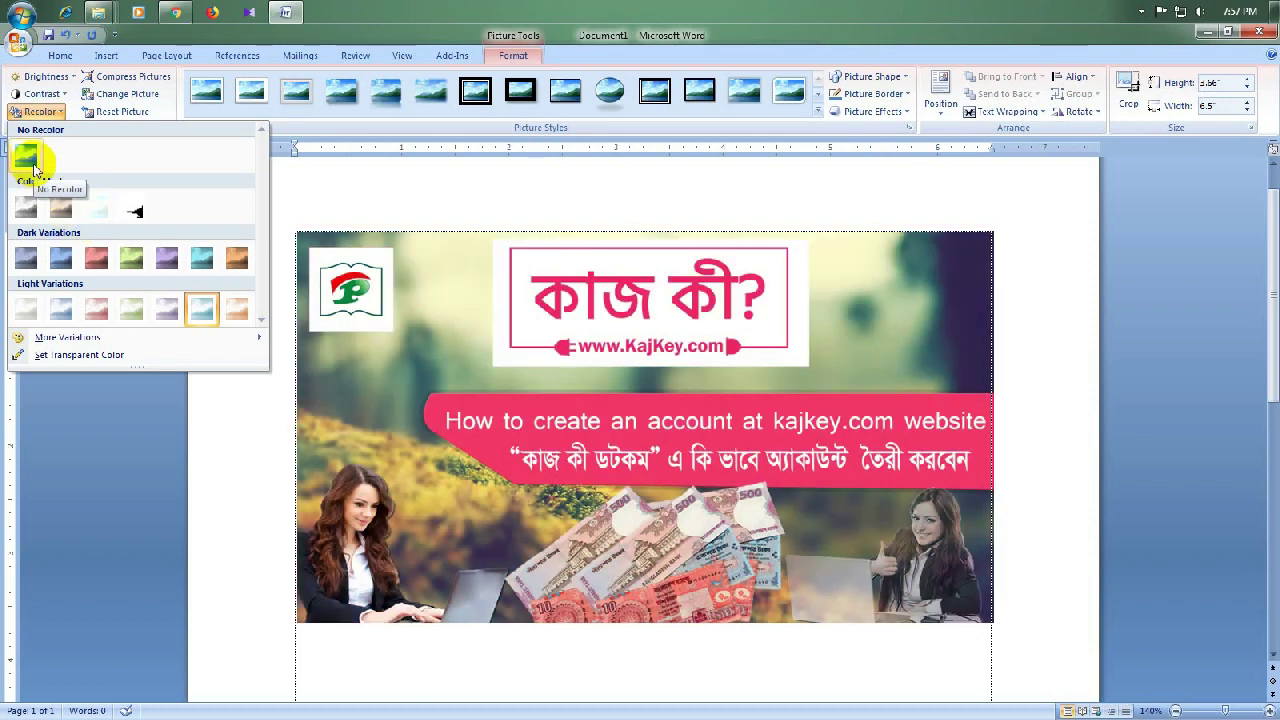
{"action": "left_click", "coordinate": [34, 170]}
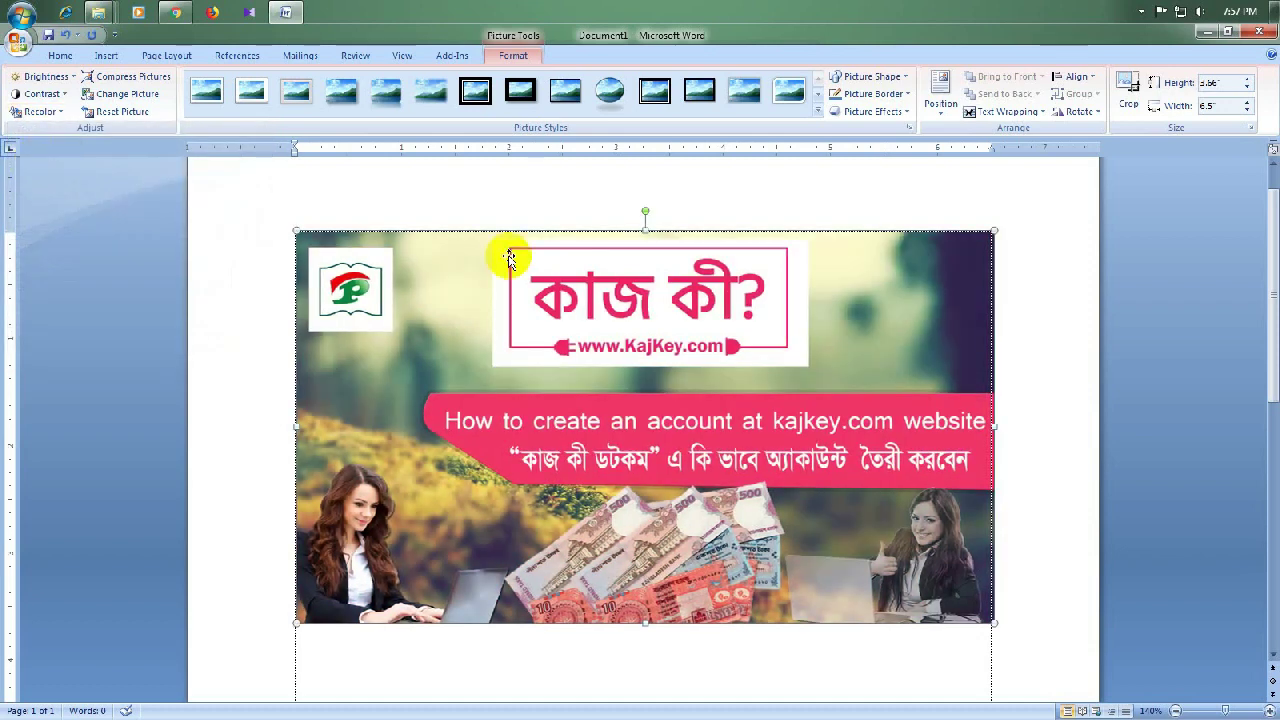
{"action": "left_click", "coordinate": [52, 113]}
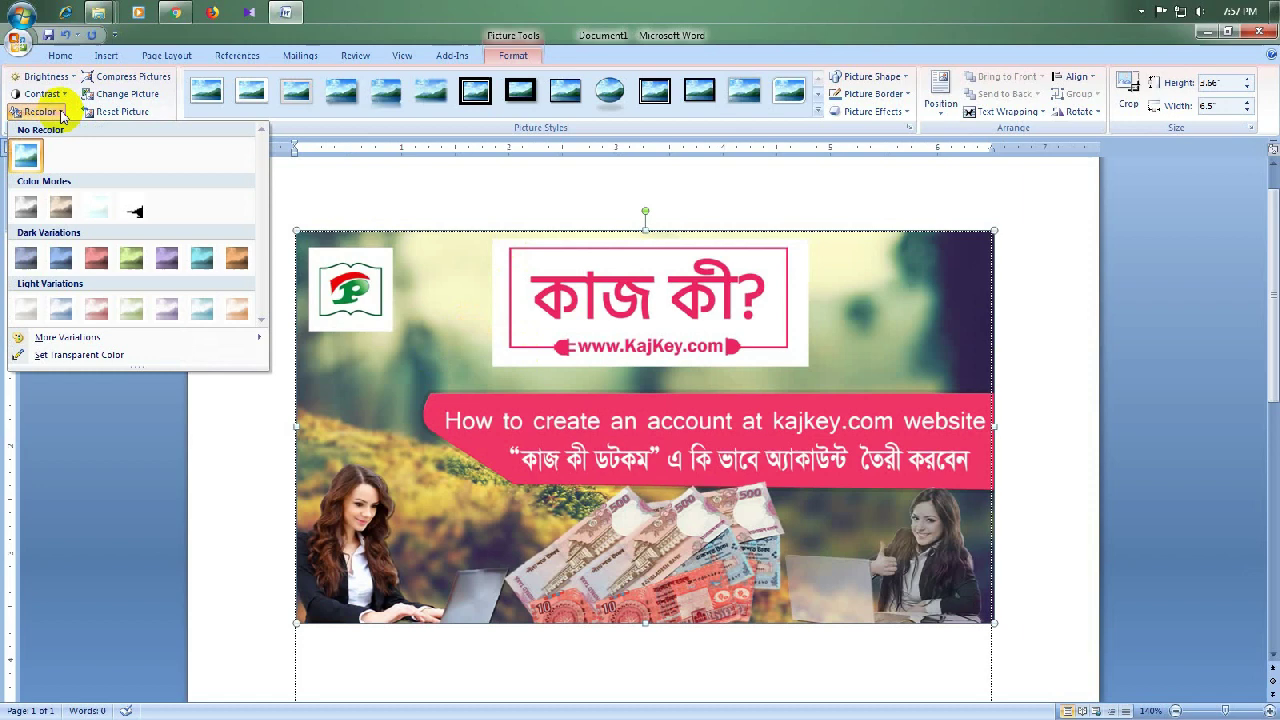
{"action": "left_click", "coordinate": [218, 314]}
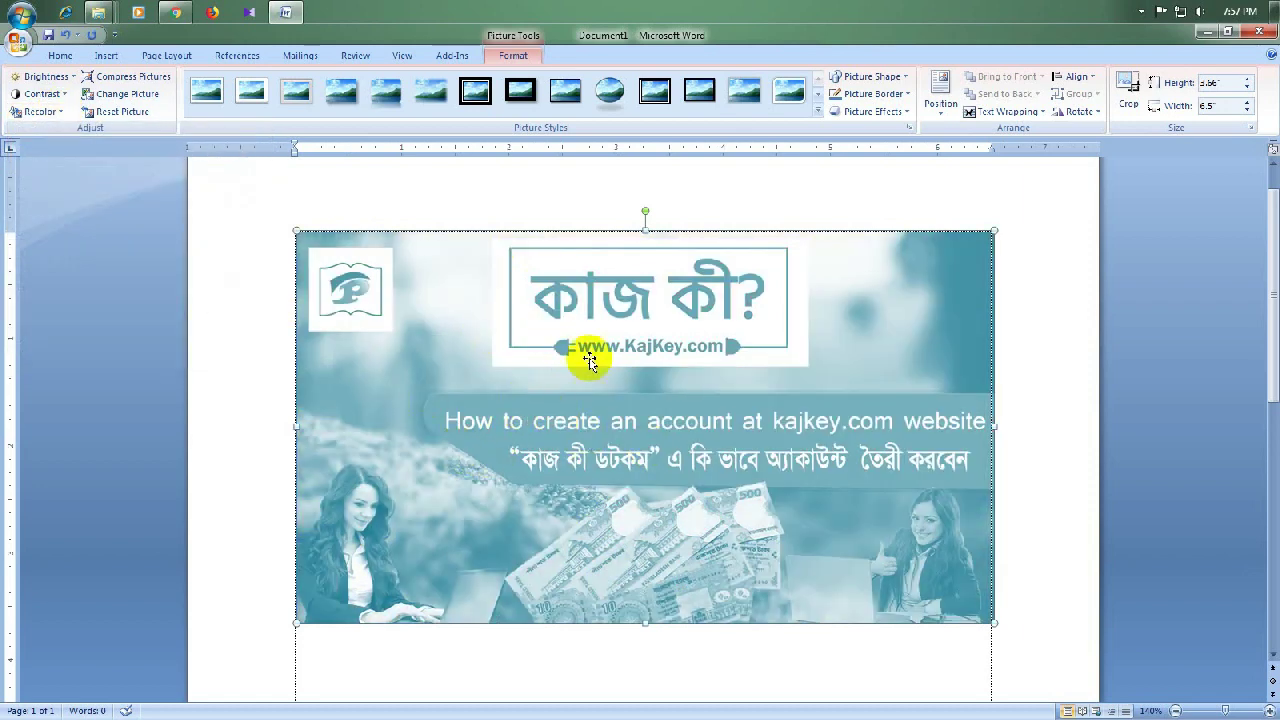
{"action": "left_click", "coordinate": [57, 114]}
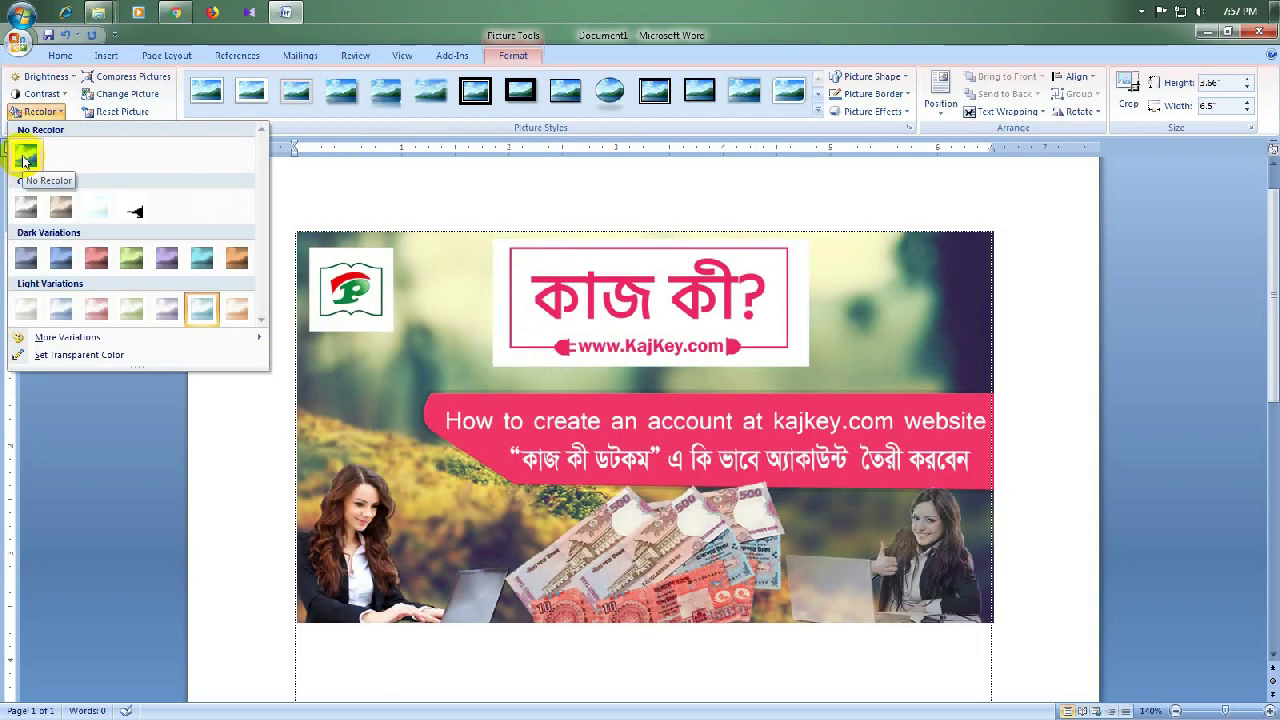
{"action": "left_click", "coordinate": [24, 158]}
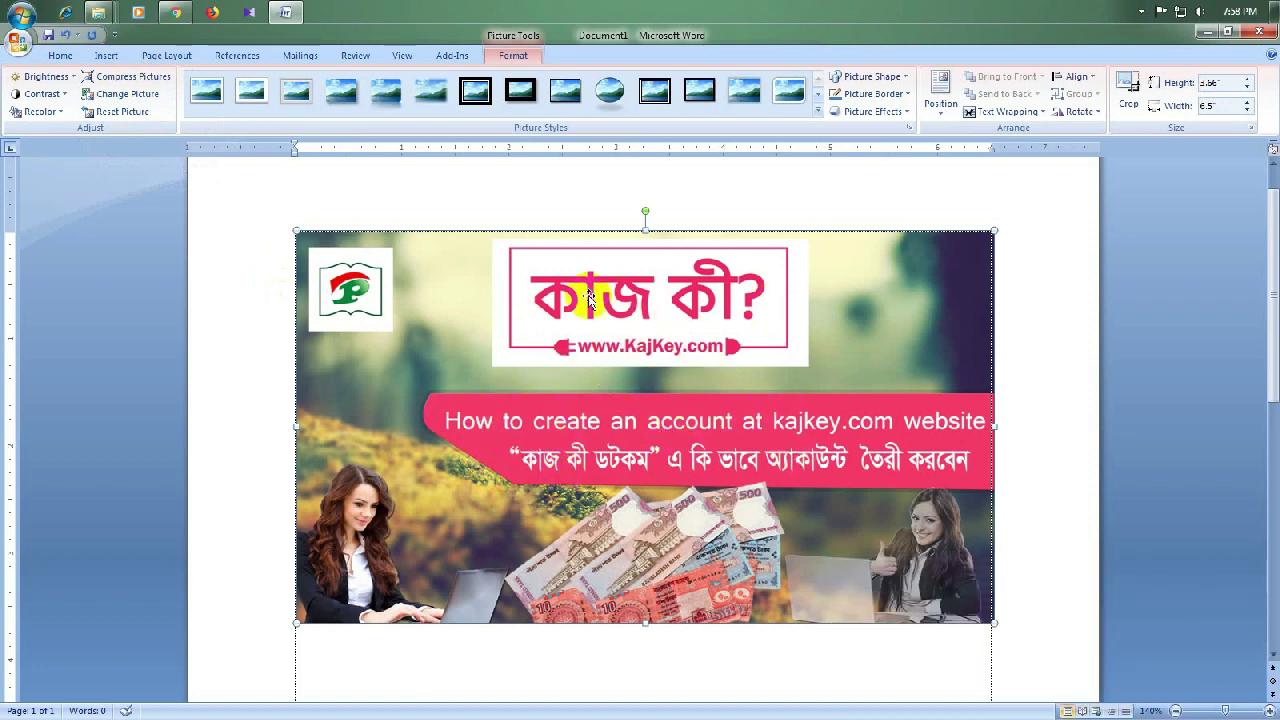
Replace the banner with the Blur-Background moss image from Downloads, keeping the 6.5" width.
{"action": "left_click", "coordinate": [118, 93]}
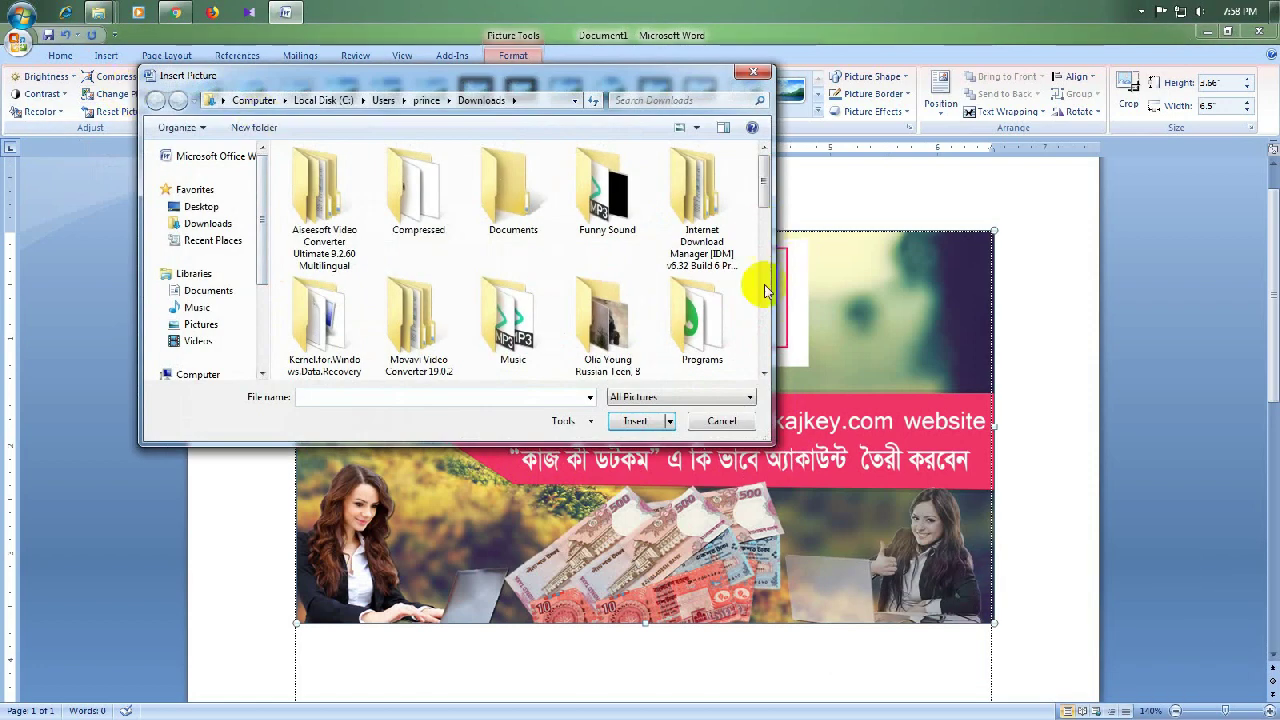
{"action": "mouse_move", "coordinate": [763, 192]}
{"action": "left_mouse_down"}
{"action": "mouse_move", "coordinate": [768, 283]}
{"action": "mouse_move", "coordinate": [759, 270]}
{"action": "left_mouse_up"}
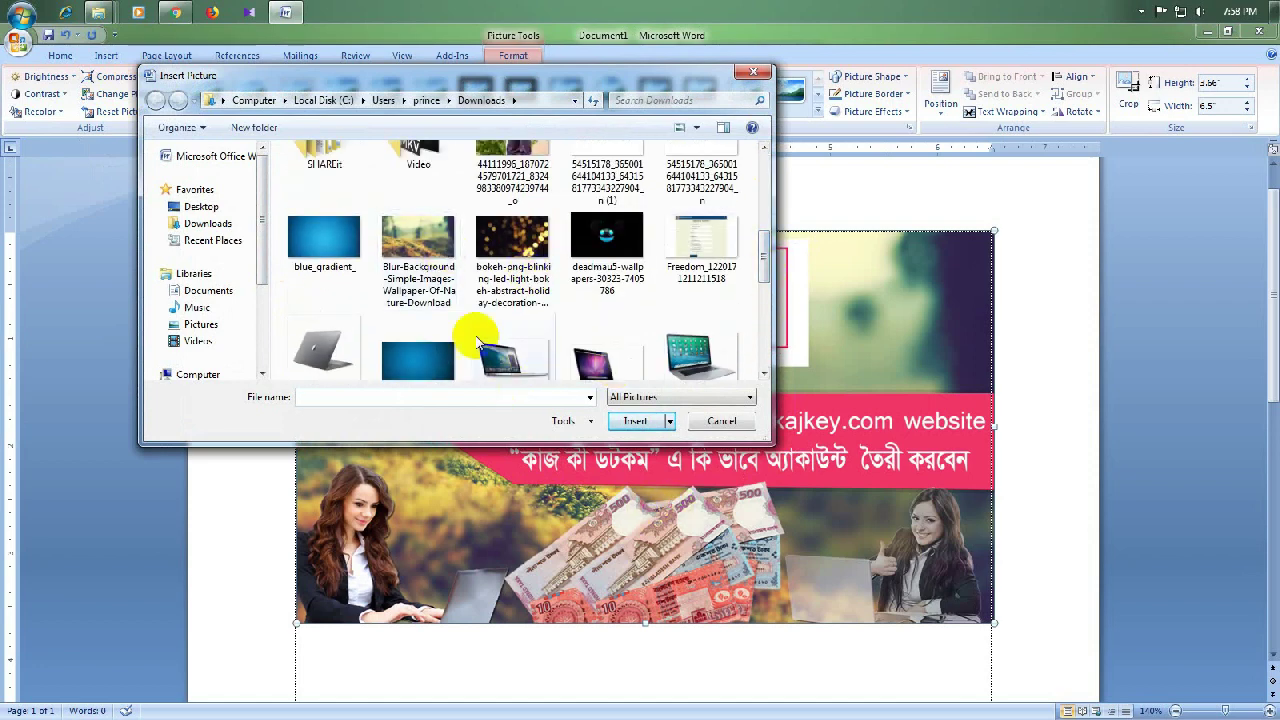
{"action": "left_click", "coordinate": [418, 250]}
{"action": "left_click", "coordinate": [631, 424]}
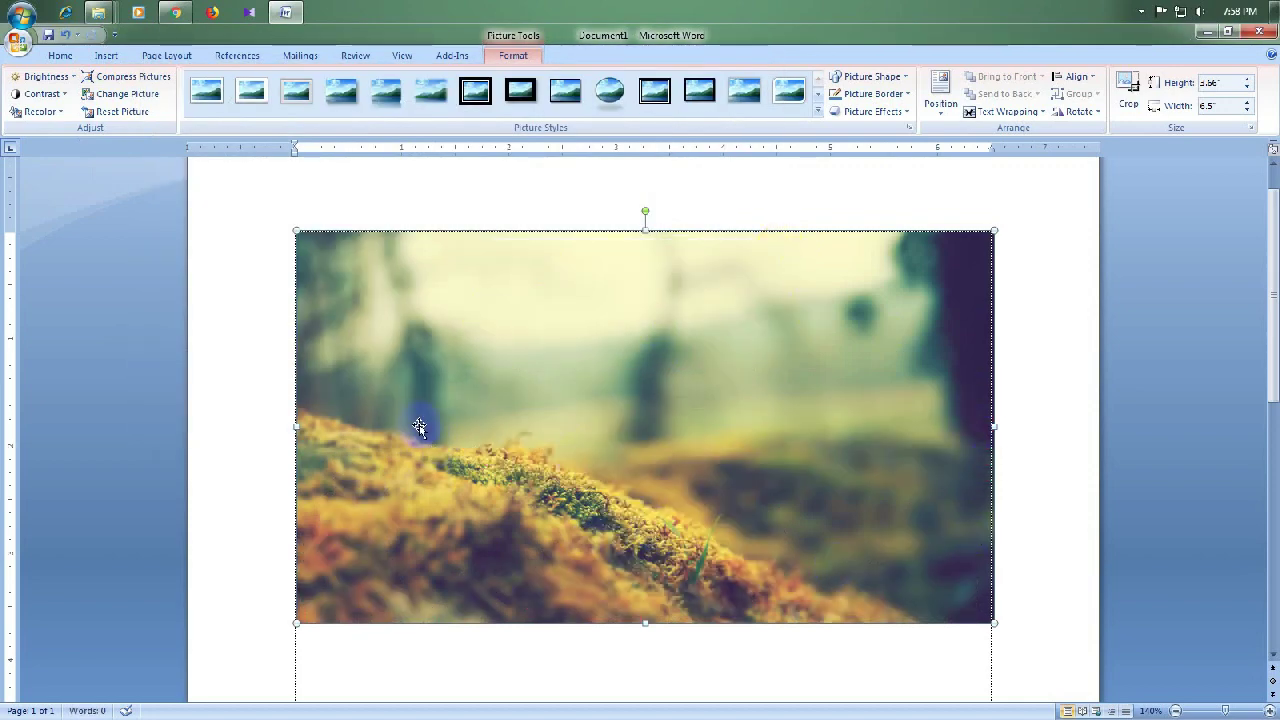
Reset the moss picture to its original 20" × 35.56" size and reposition it on the page.
{"action": "left_click", "coordinate": [120, 112]}
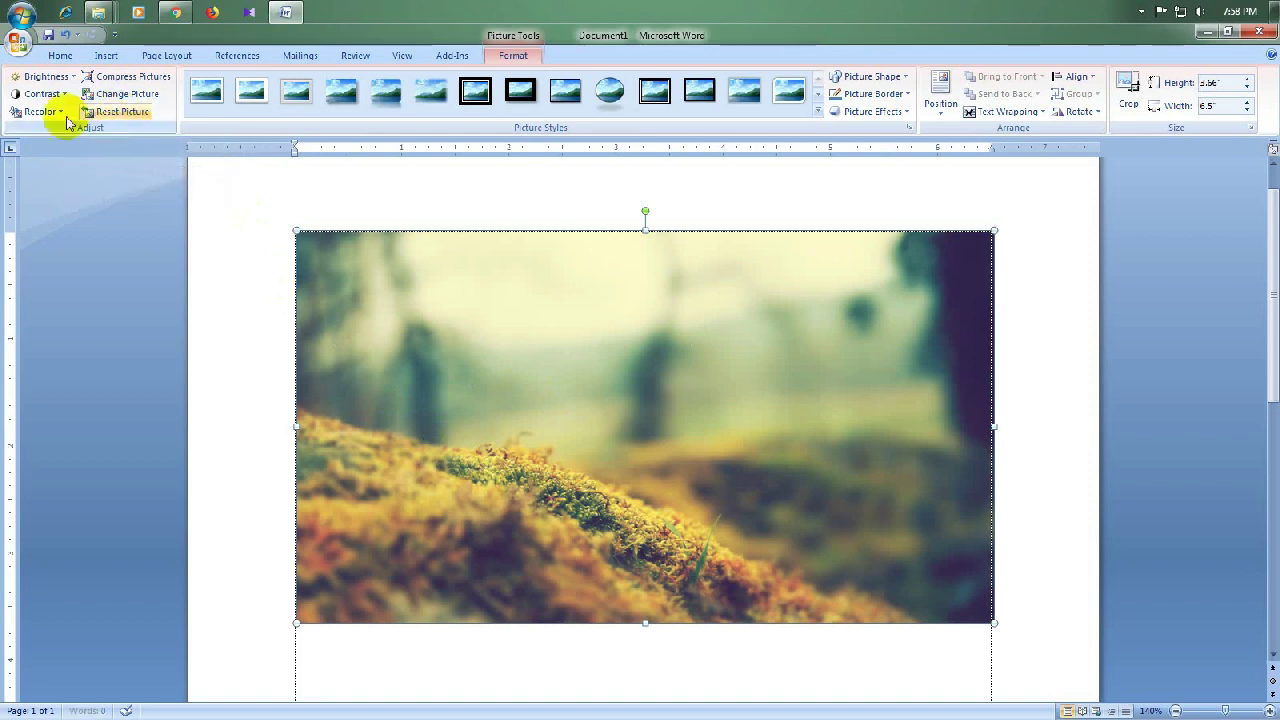
{"action": "scroll", "coordinate": [641, 332], "scroll_direction": "down", "scroll_amount": 4}
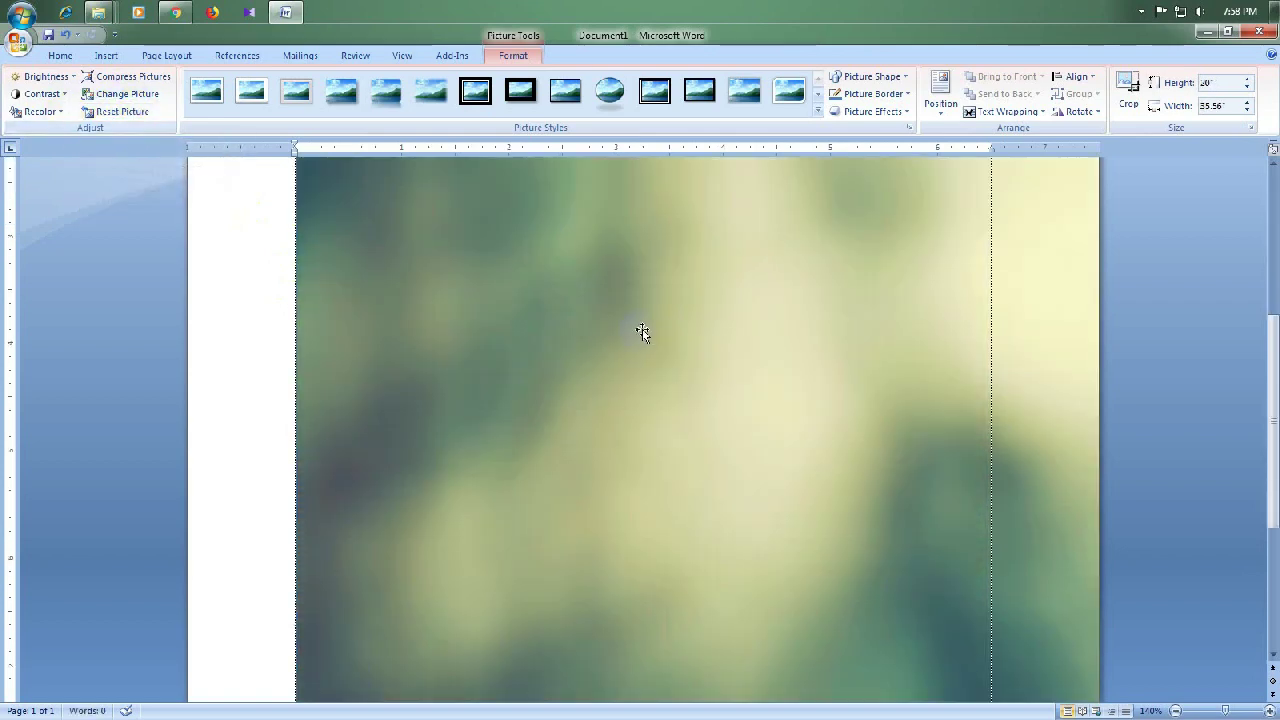
{"action": "scroll", "coordinate": [641, 332], "scroll_direction": "down", "scroll_amount": 4}
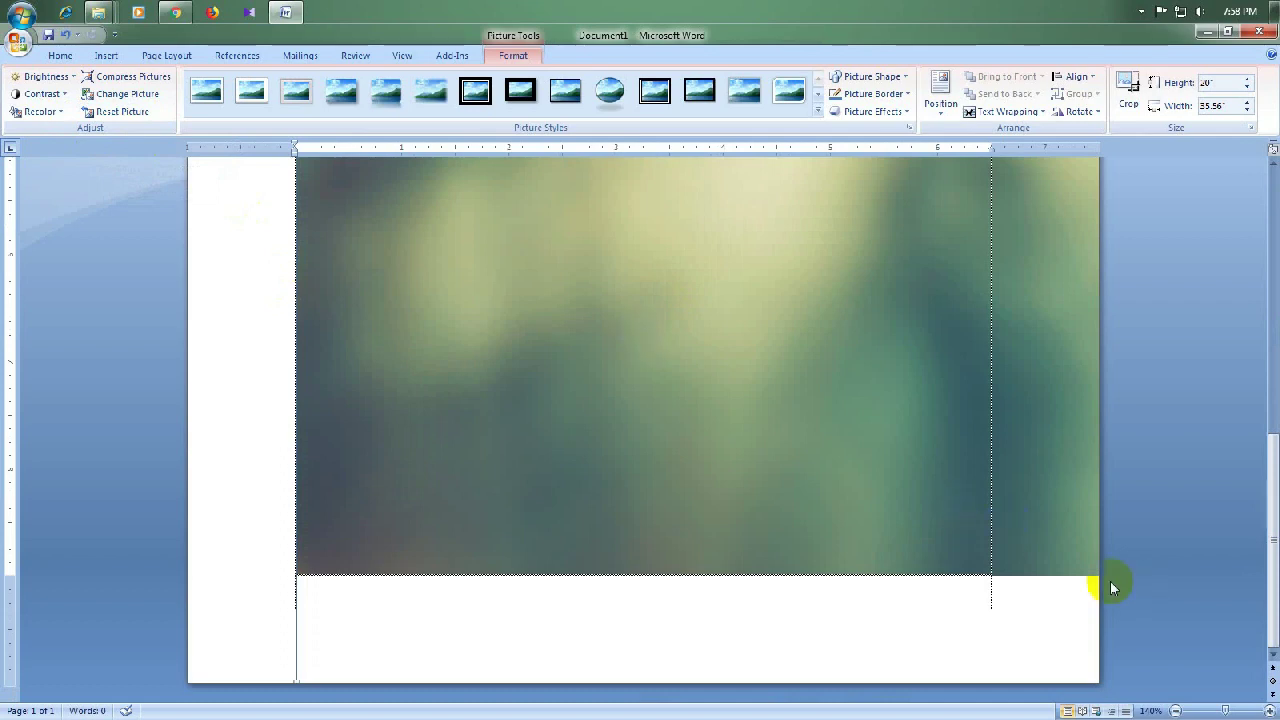
{"action": "left_click_drag", "start_coordinate": [840, 566], "coordinate": [819, 398]}
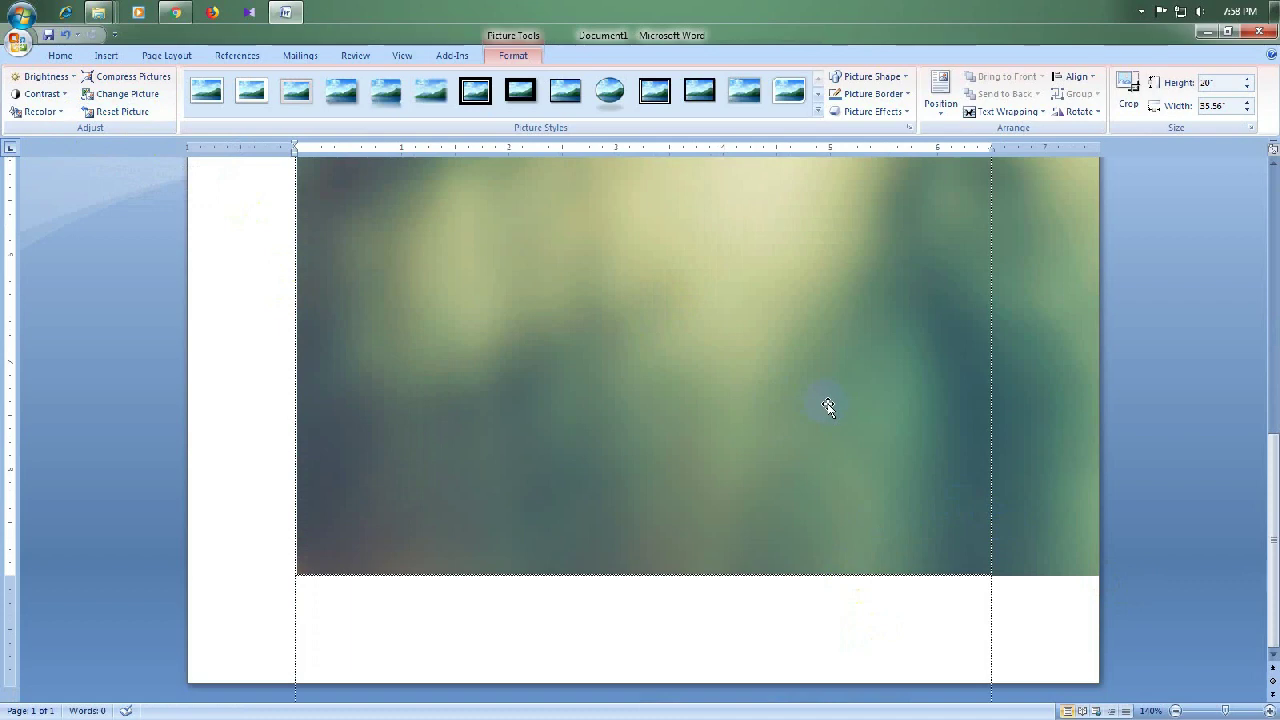
{"action": "scroll", "coordinate": [828, 410], "scroll_direction": "up", "scroll_amount": 5}
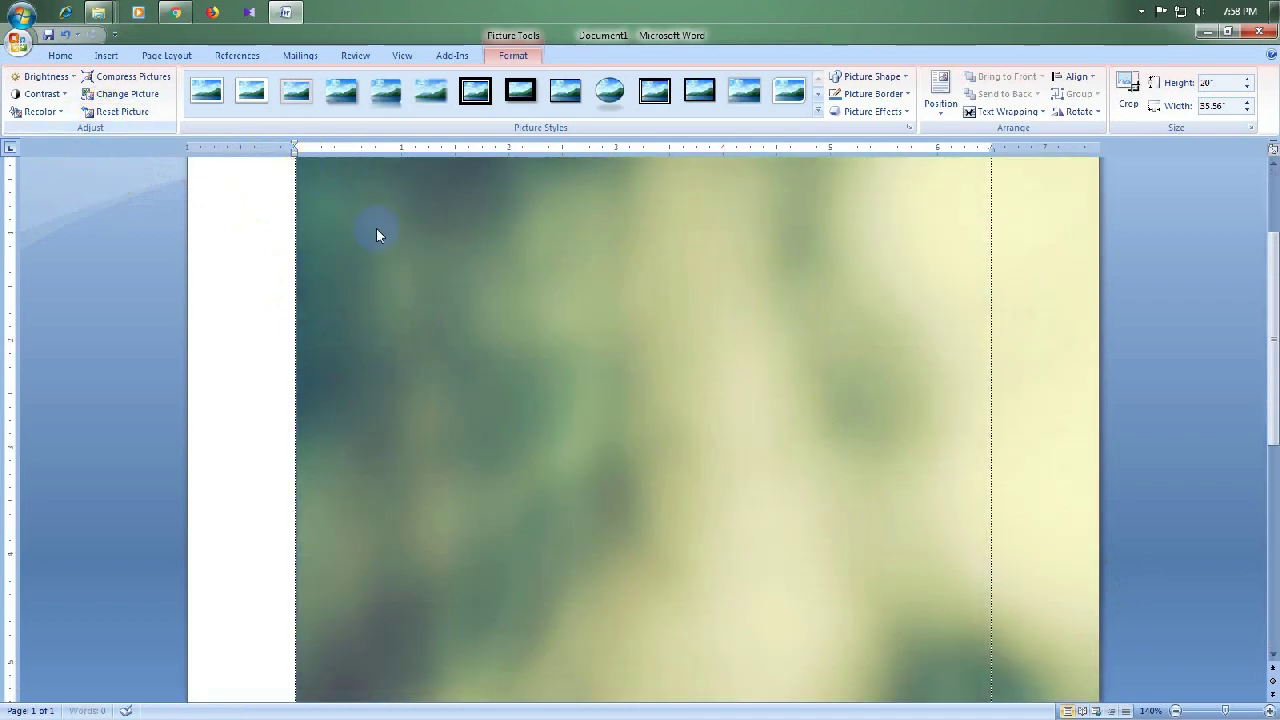
Shrink the moss picture with repeated corner-handle drags down to about 5.51" × 16.56".
{"action": "scroll", "coordinate": [672, 370], "scroll_direction": "up", "scroll_amount": 2}
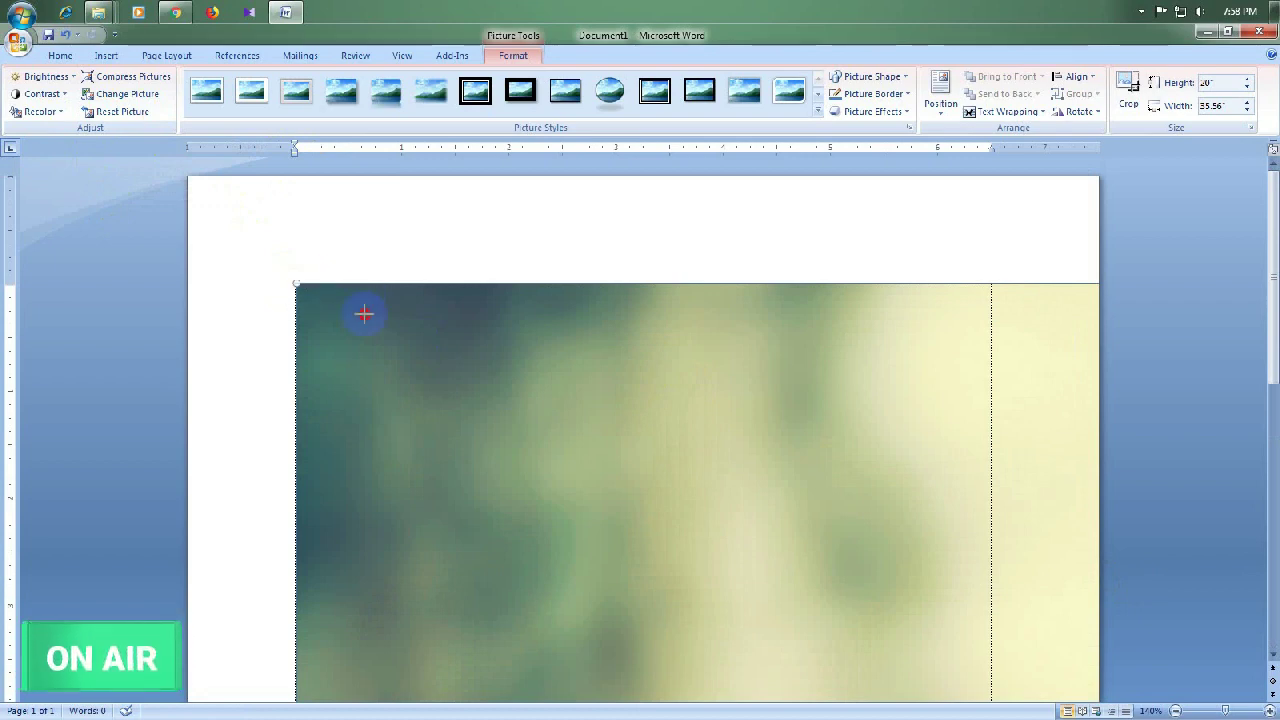
{"action": "mouse_move", "coordinate": [363, 300]}
{"action": "left_mouse_down"}
{"action": "mouse_move", "coordinate": [720, 492]}
{"action": "mouse_move", "coordinate": [996, 579]}
{"action": "left_mouse_up"}
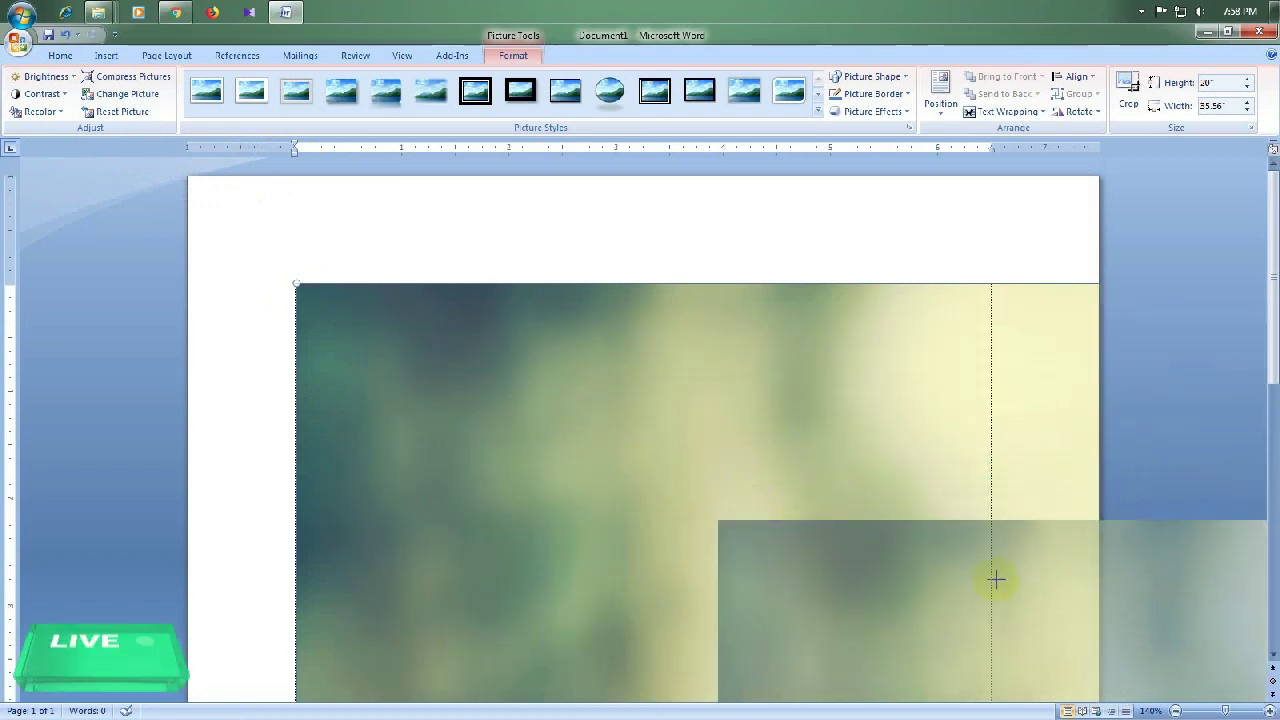
{"action": "left_click_drag", "start_coordinate": [750, 500], "coordinate": [774, 558]}
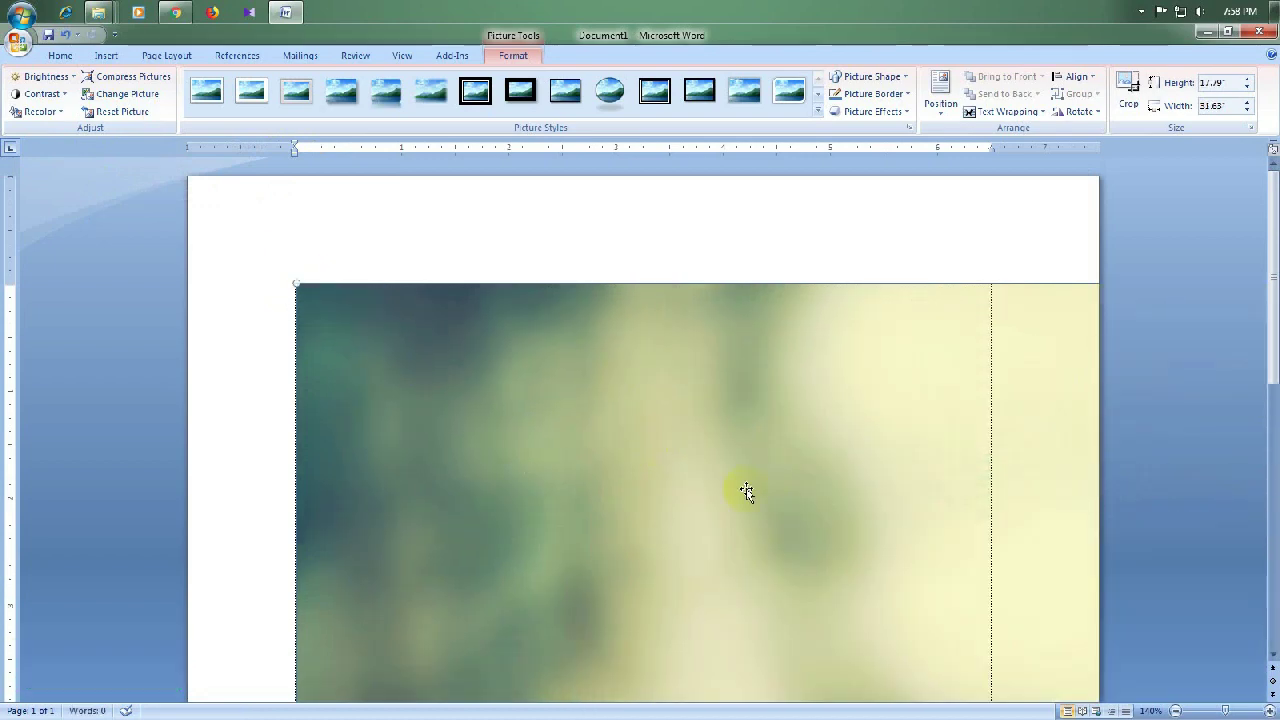
{"action": "left_click_drag", "start_coordinate": [563, 342], "coordinate": [980, 575]}
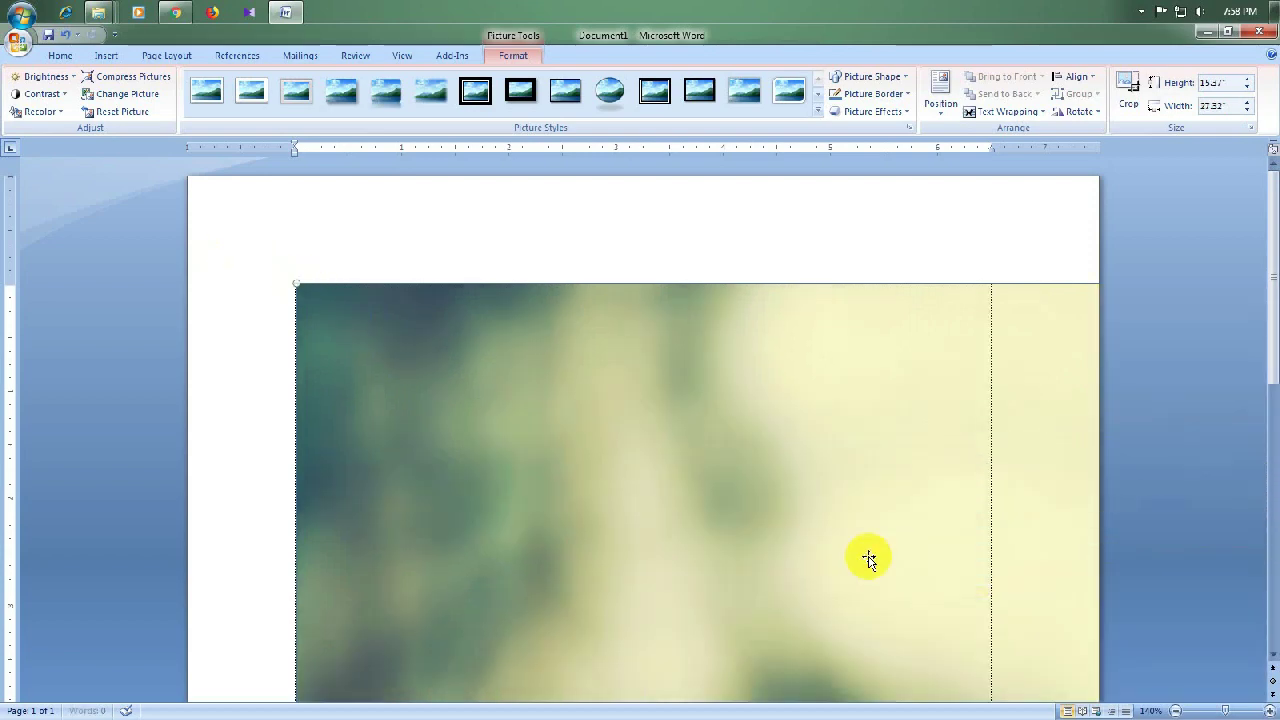
{"action": "left_click_drag", "start_coordinate": [298, 284], "coordinate": [1085, 642]}
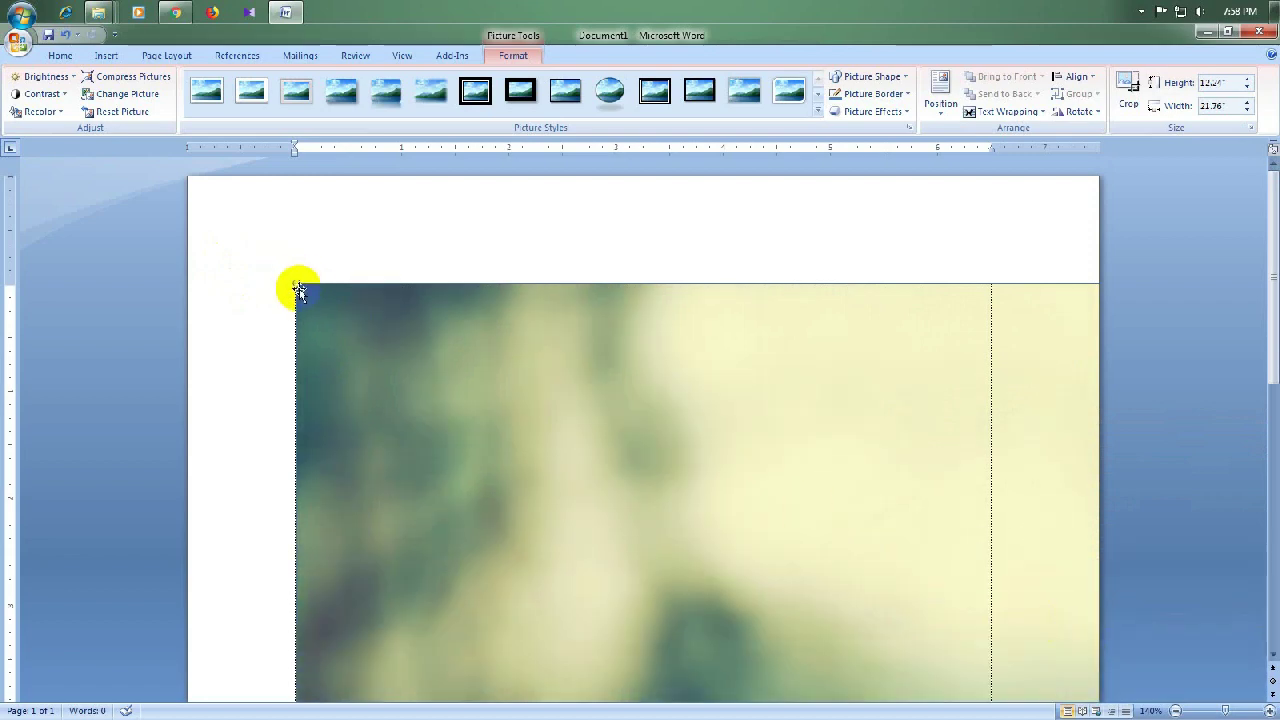
{"action": "mouse_move", "coordinate": [706, 437]}
{"action": "left_mouse_down"}
{"action": "mouse_move", "coordinate": [755, 490]}
{"action": "mouse_move", "coordinate": [368, 355]}
{"action": "left_mouse_up"}
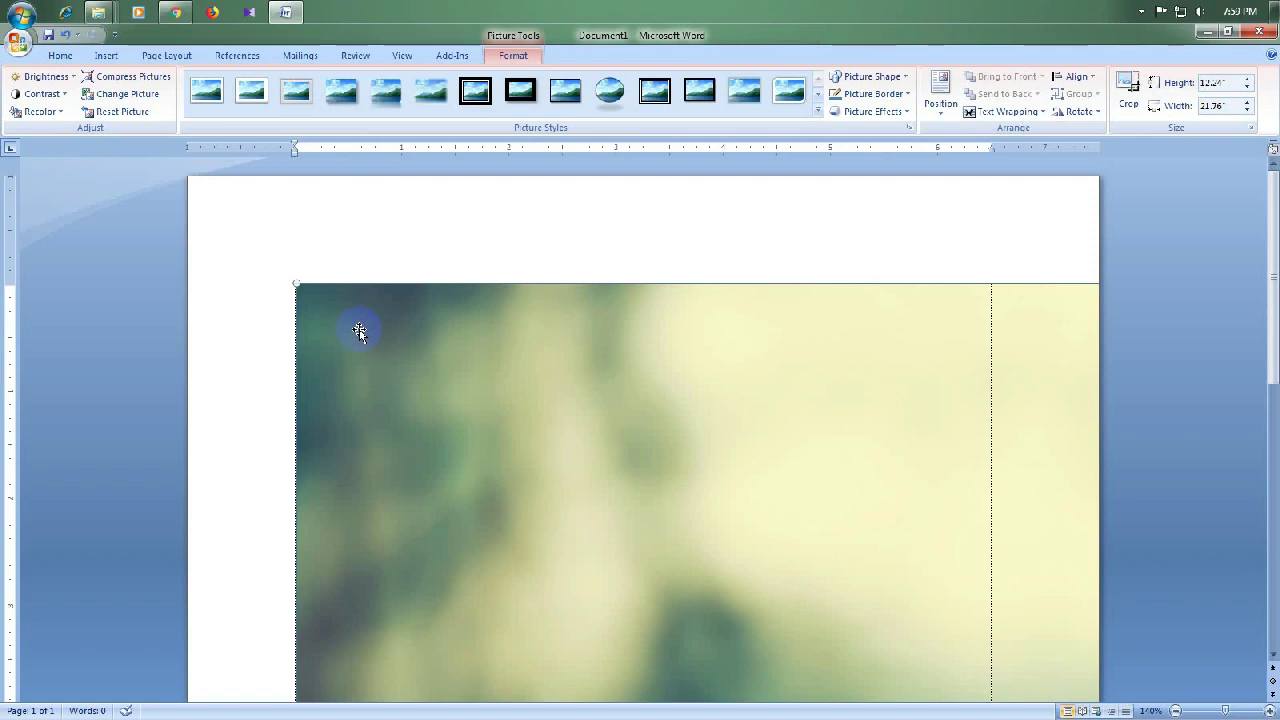
{"action": "left_click_drag", "start_coordinate": [296, 279], "coordinate": [952, 619]}
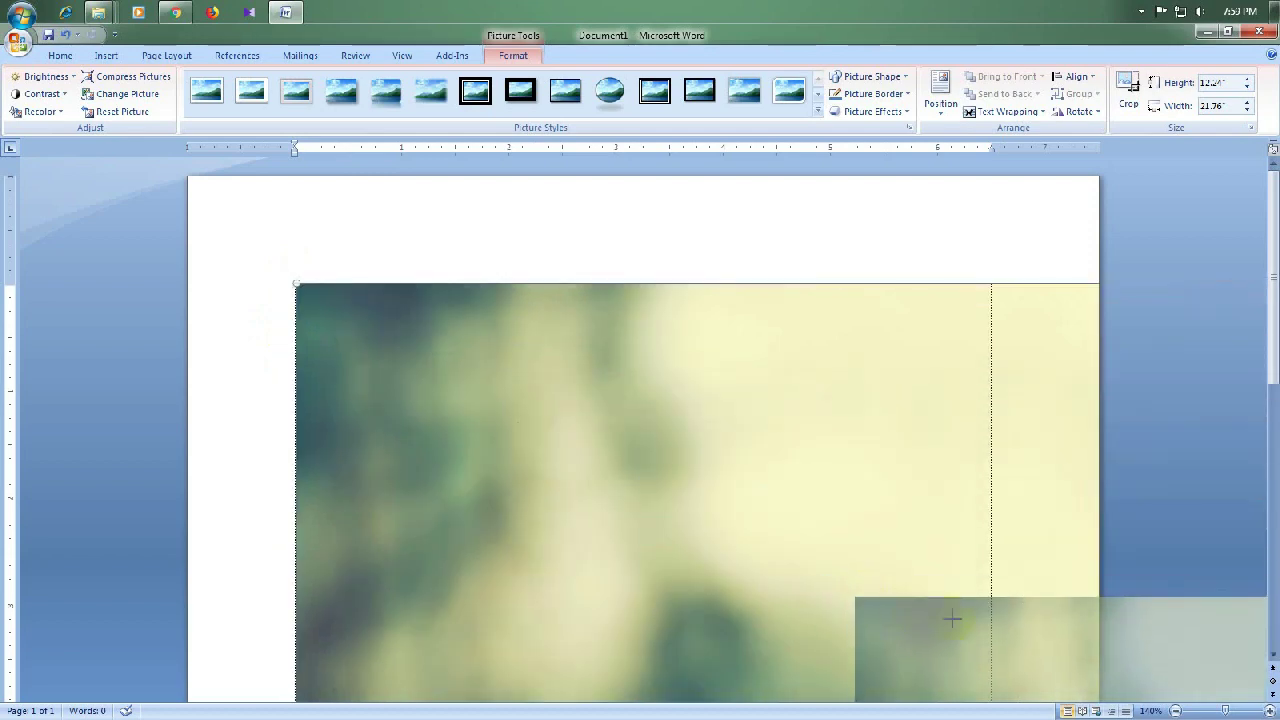
{"action": "mouse_move", "coordinate": [985, 619]}
{"action": "left_mouse_down"}
{"action": "mouse_move", "coordinate": [995, 628]}
{"action": "mouse_move", "coordinate": [815, 470]}
{"action": "mouse_move", "coordinate": [605, 432]}
{"action": "left_mouse_up"}
{"action": "scroll", "coordinate": [605, 432], "scroll_direction": "down", "scroll_amount": 5}
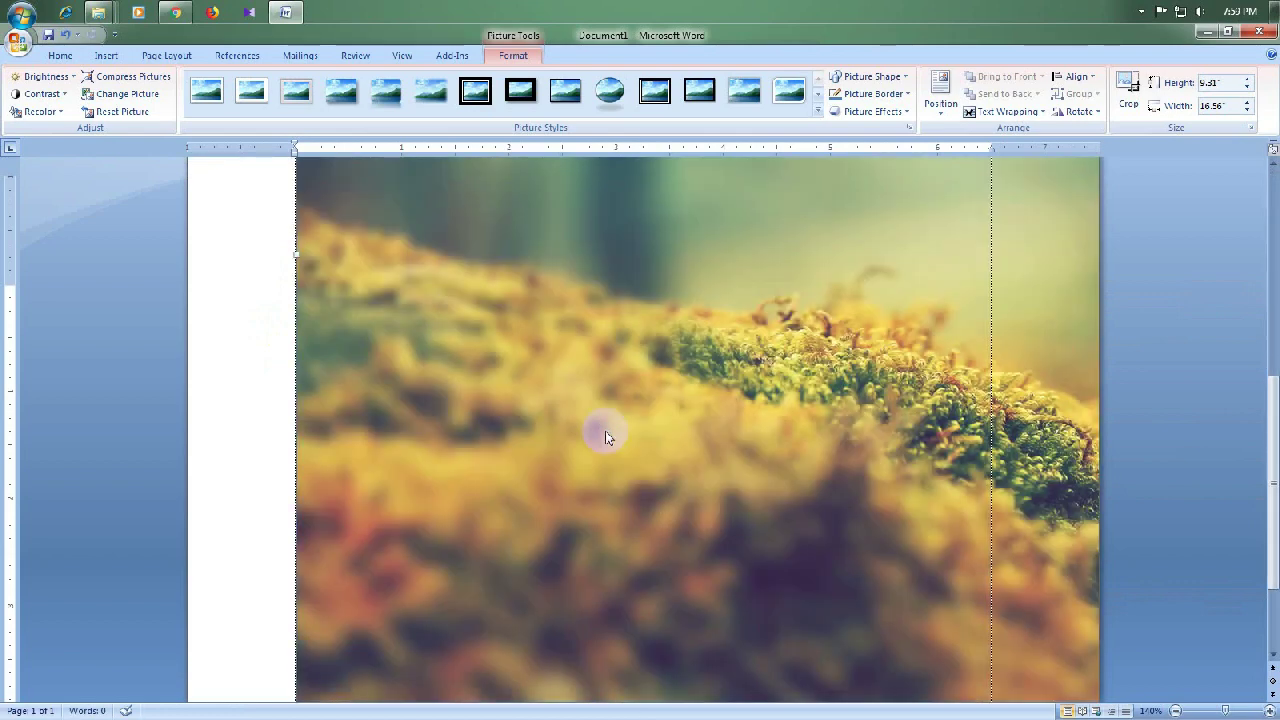
Delete the moss picture and undo the accidentally pasted envelope picture.
{"action": "key", "text": "Delete"}
{"action": "key", "text": "ctrl+v"}
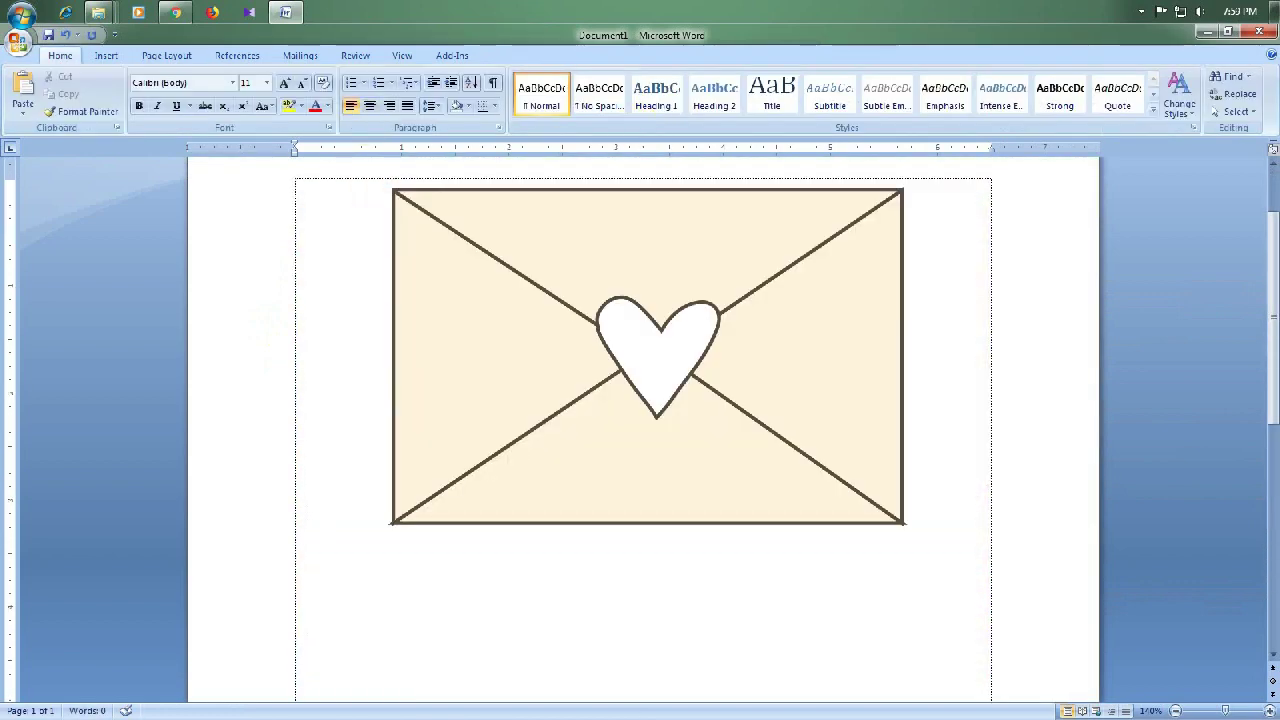
{"action": "left_click", "coordinate": [105, 56]}
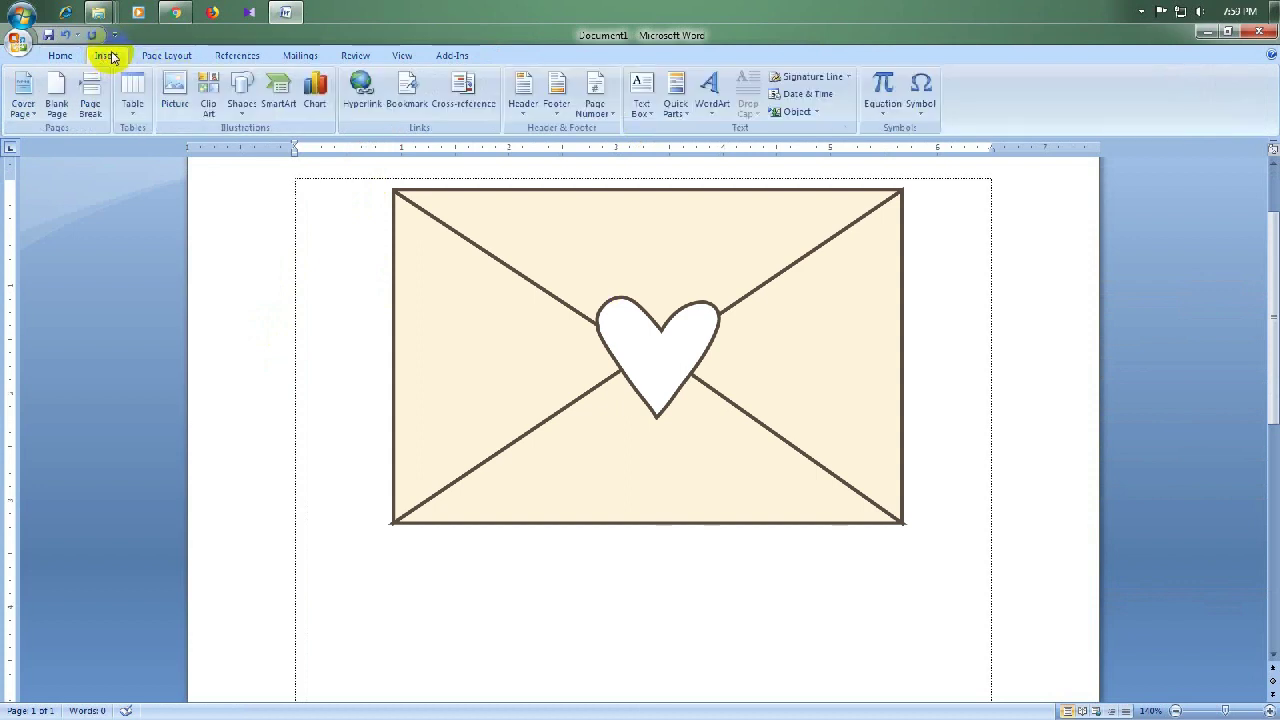
{"action": "left_click", "coordinate": [160, 56]}
{"action": "left_click", "coordinate": [105, 56]}
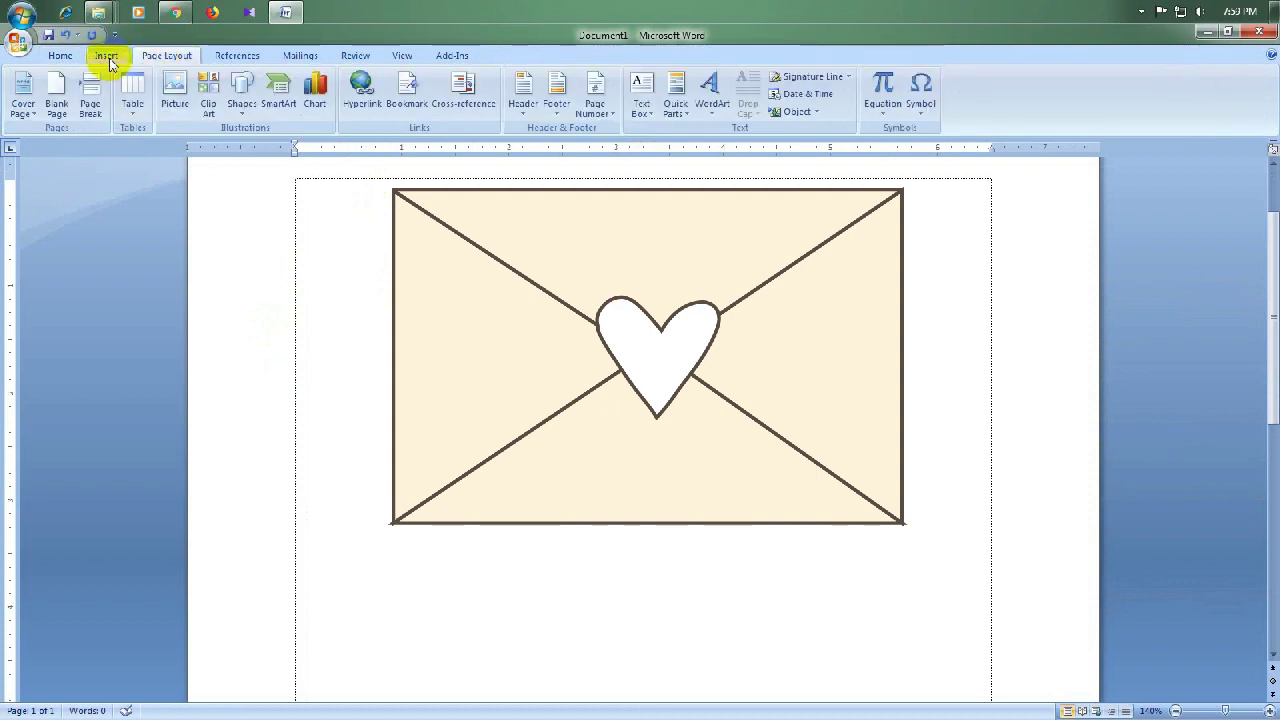
{"action": "key", "text": "ctrl+z"}
Insert the Untitled 1 banner from Downloads at 6.5" wide.
{"action": "left_click", "coordinate": [172, 88]}
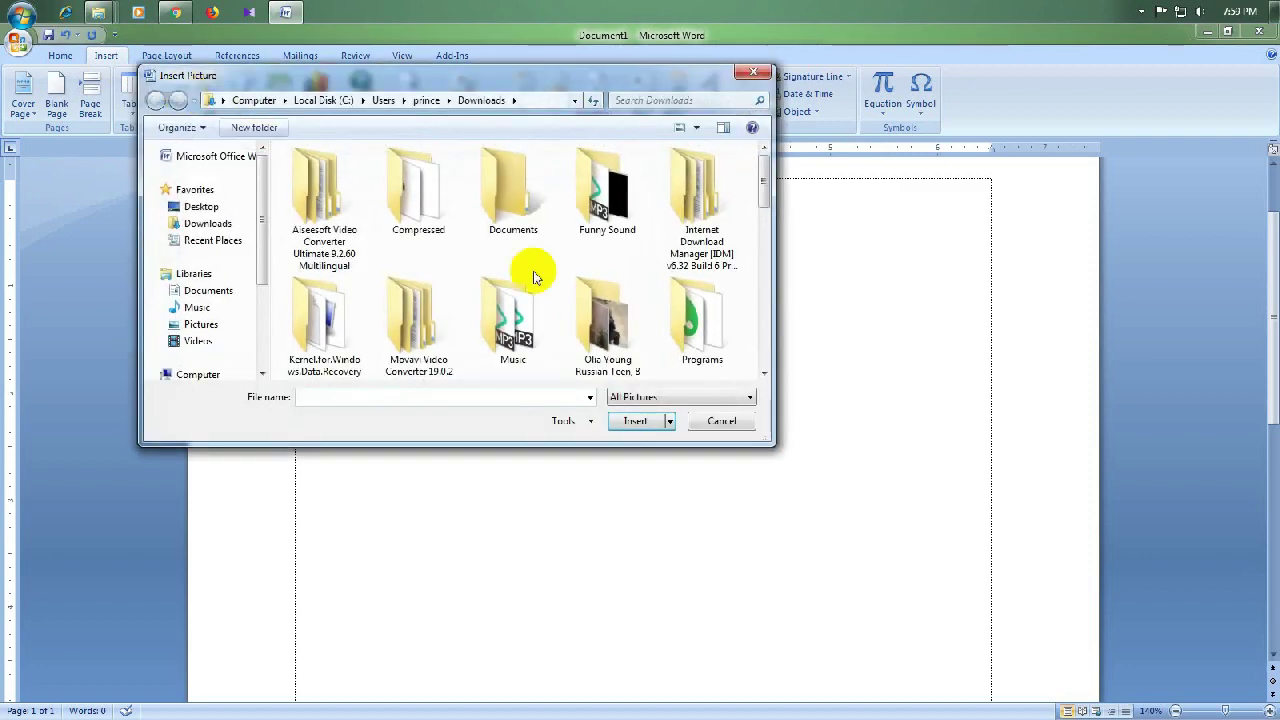
{"action": "left_click_drag", "start_coordinate": [765, 185], "coordinate": [772, 260]}
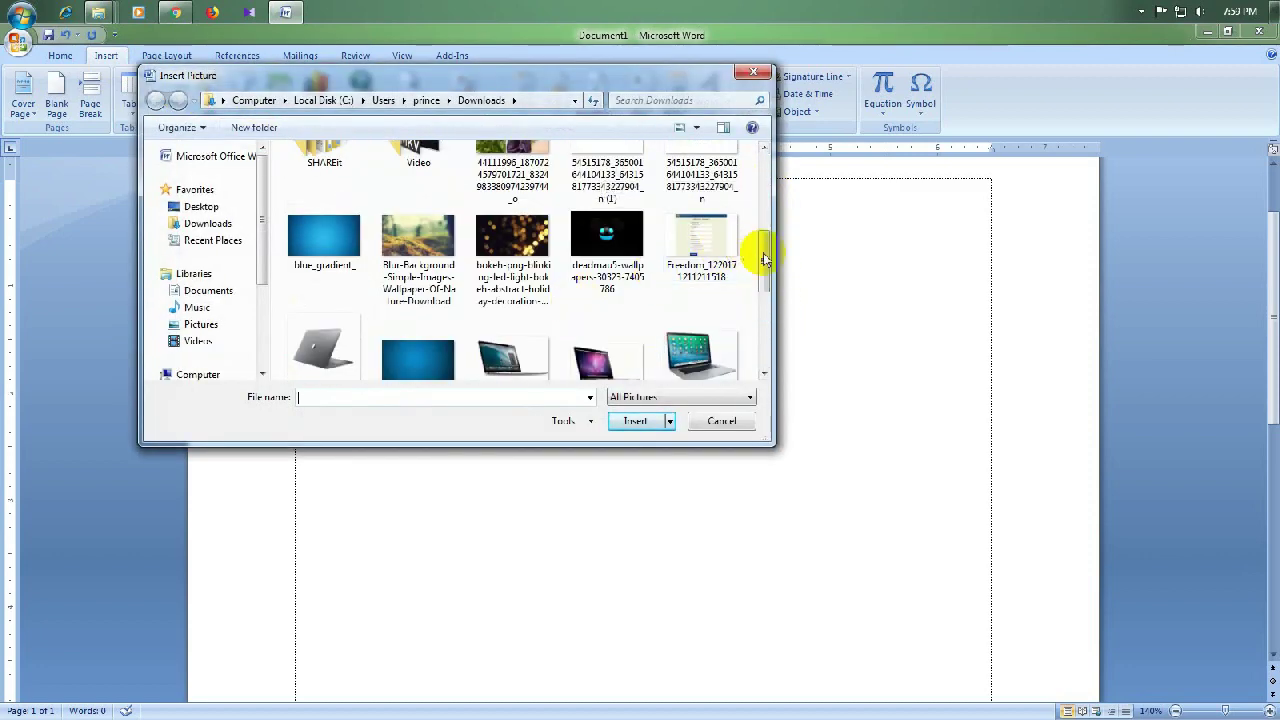
{"action": "left_click_drag", "start_coordinate": [760, 250], "coordinate": [762, 320]}
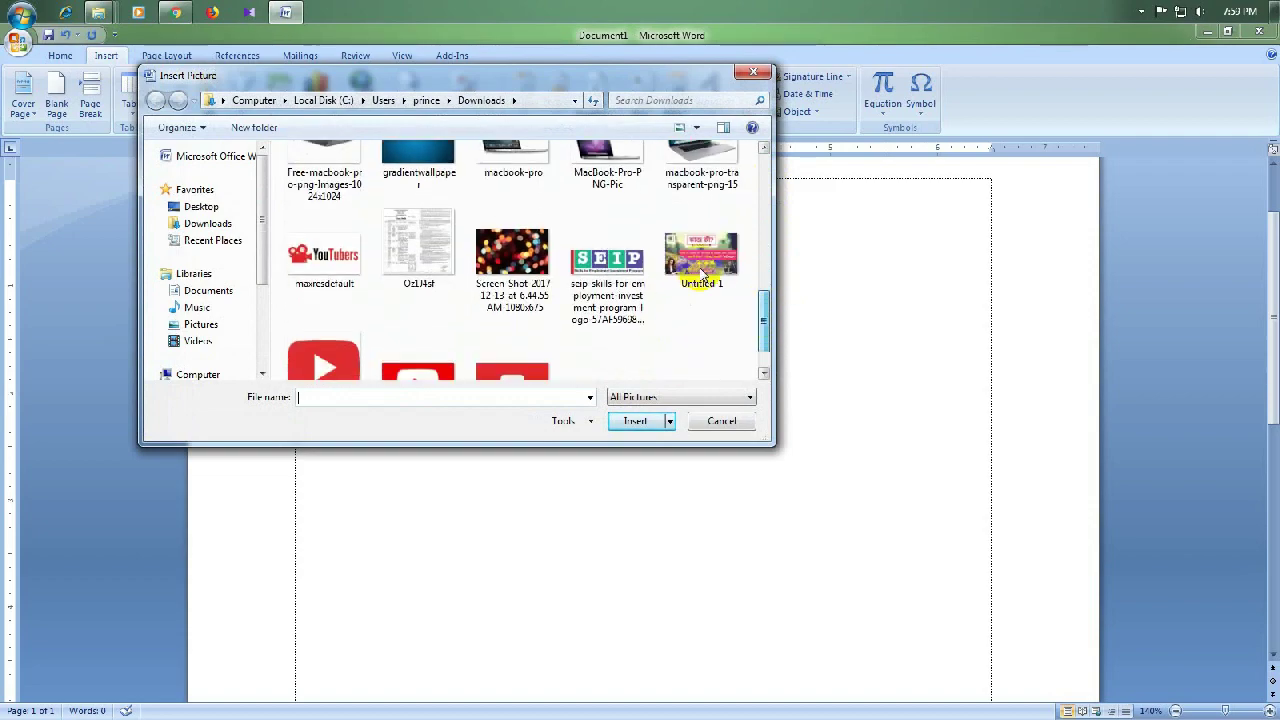
{"action": "double_click", "coordinate": [690, 265]}
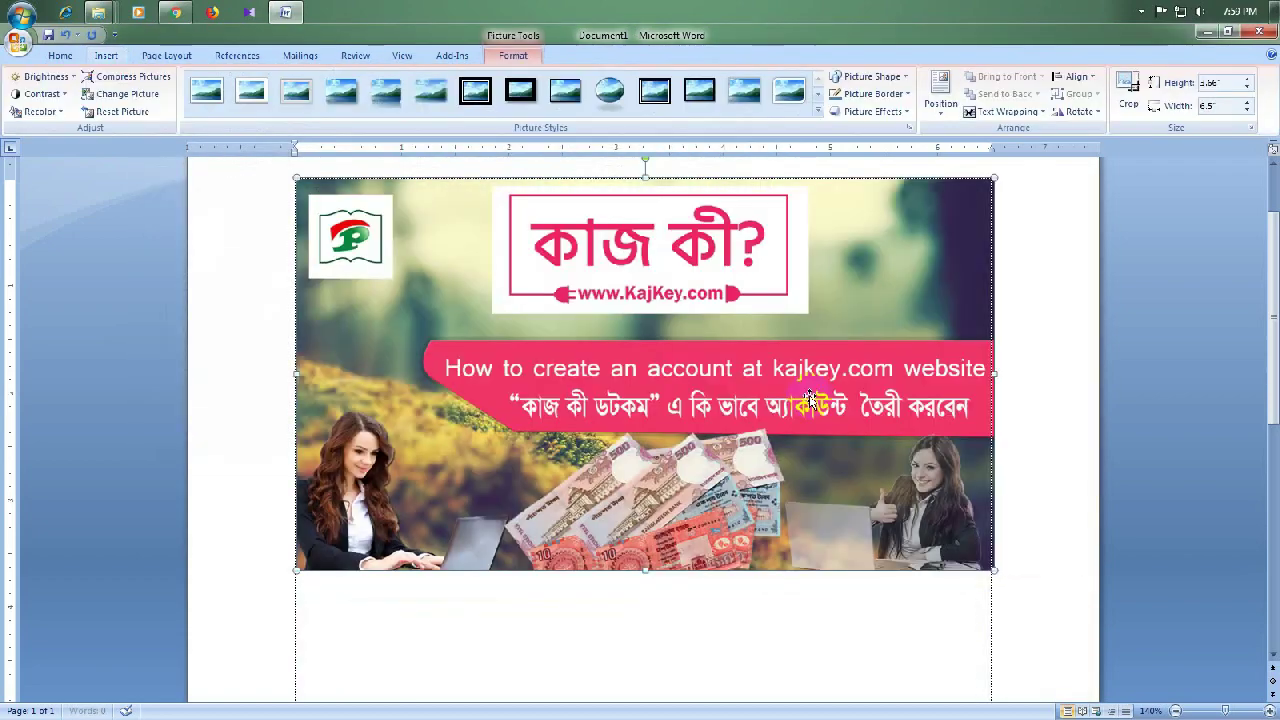
{"action": "scroll", "coordinate": [810, 395], "scroll_direction": "up", "scroll_amount": 3}
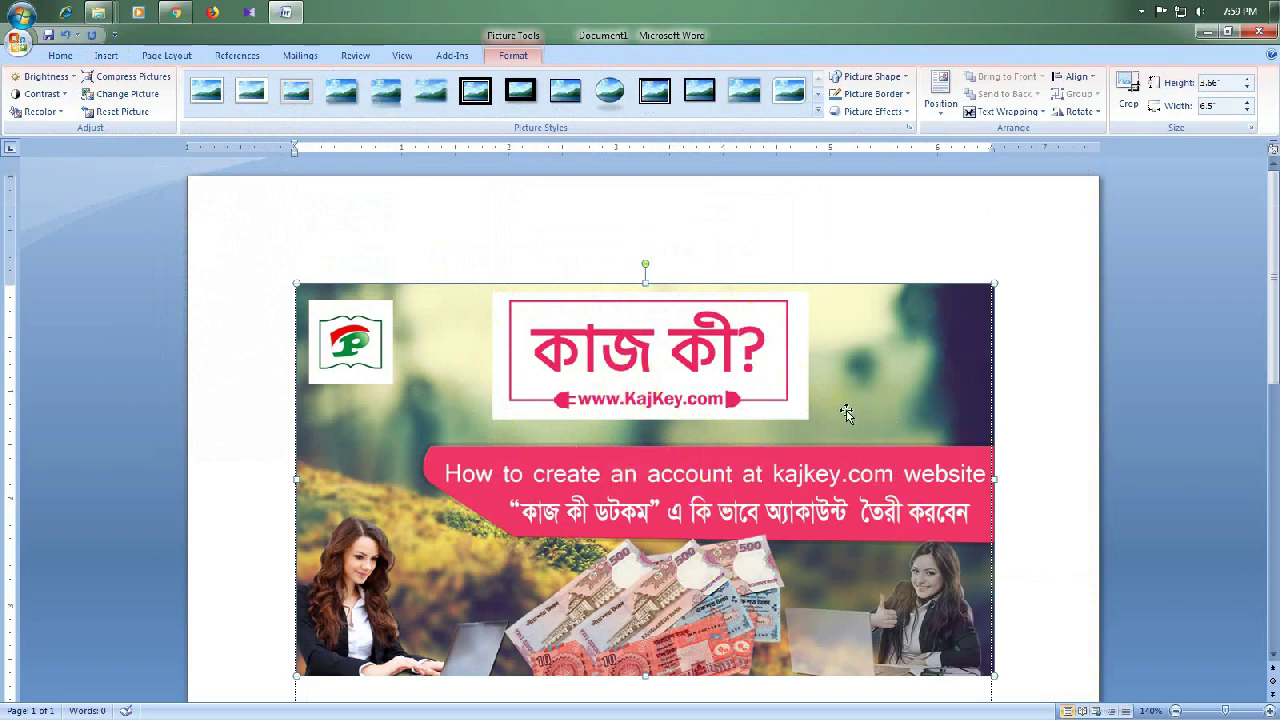
{"action": "scroll", "coordinate": [1034, 360], "scroll_direction": "down", "scroll_amount": 3}
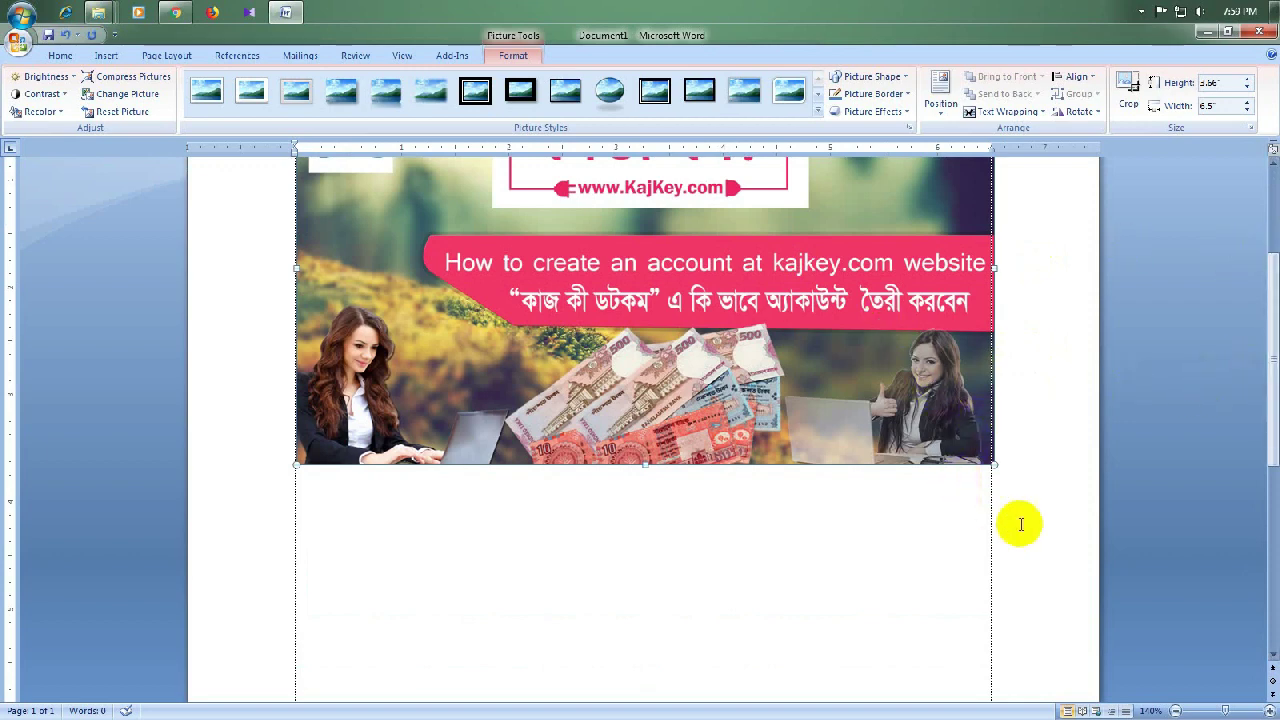
{"action": "scroll", "coordinate": [719, 333], "scroll_direction": "up", "scroll_amount": 3}
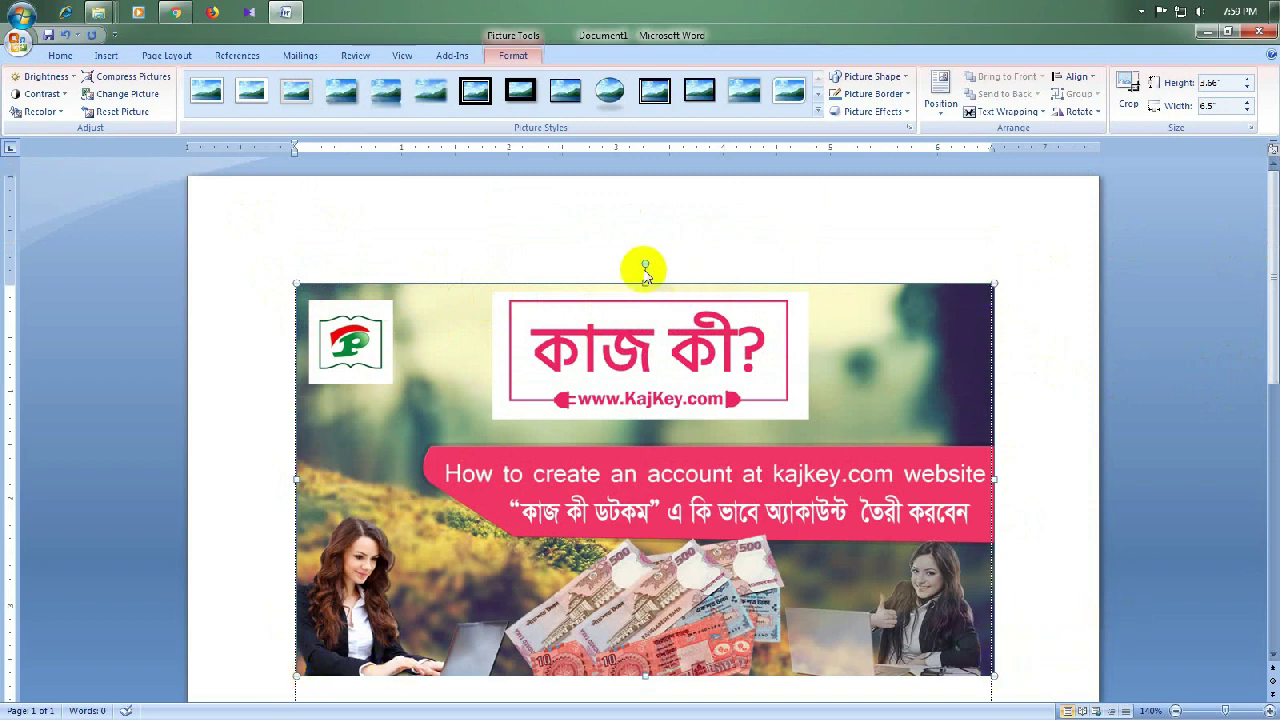
{"action": "scroll", "coordinate": [1014, 486], "scroll_direction": "down", "scroll_amount": 1}
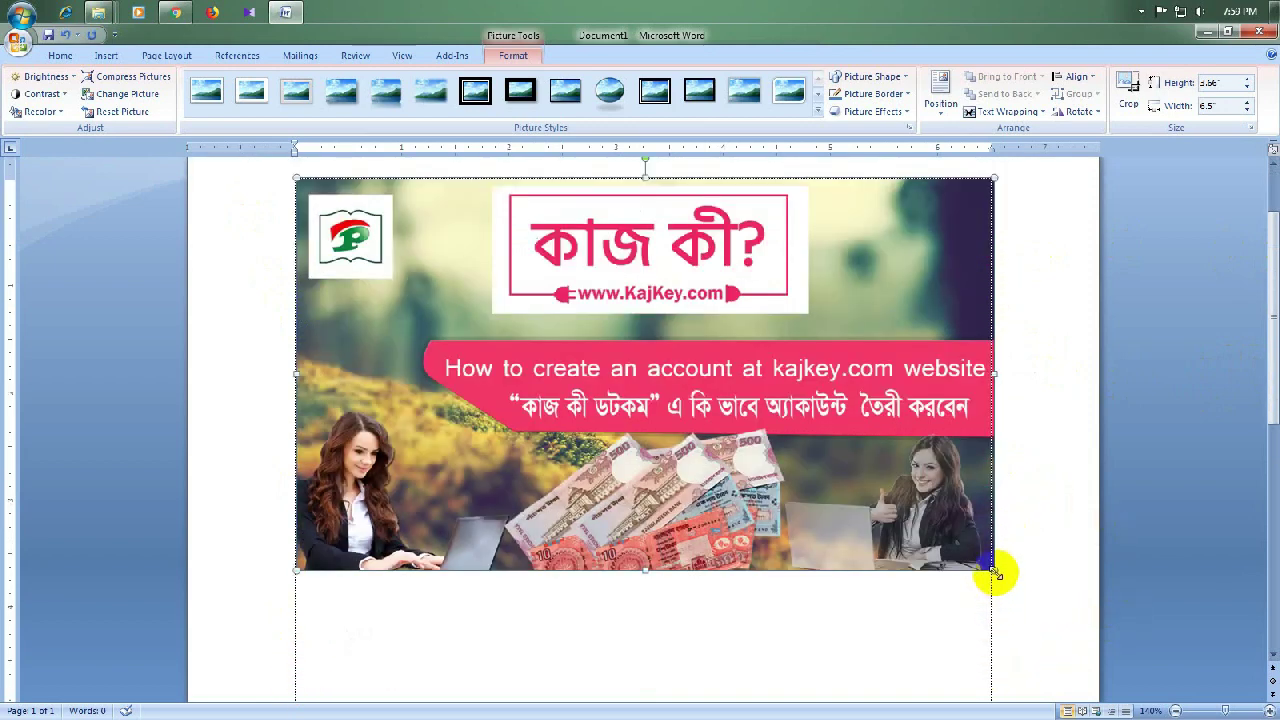
{"action": "mouse_move", "coordinate": [995, 572]}
{"action": "left_mouse_down"}
{"action": "mouse_move", "coordinate": [677, 392]}
{"action": "mouse_move", "coordinate": [909, 566]}
{"action": "mouse_move", "coordinate": [756, 471]}
{"action": "mouse_move", "coordinate": [936, 503]}
{"action": "left_mouse_up"}
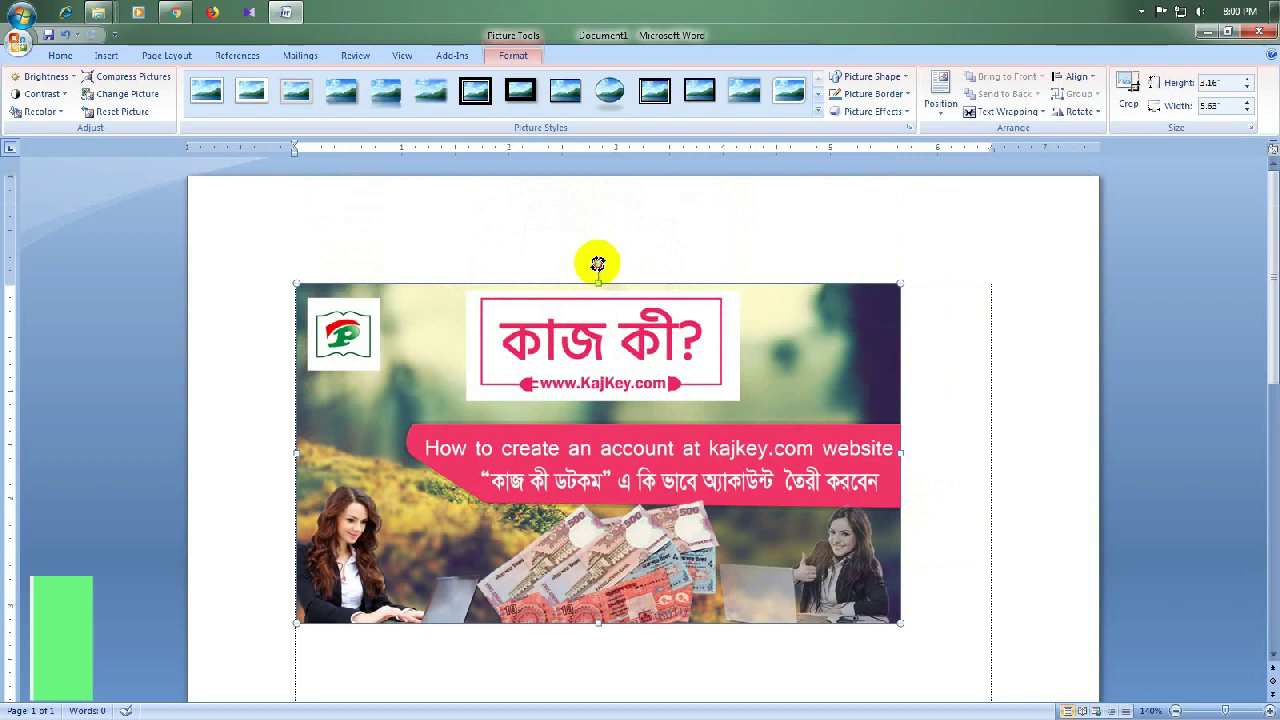
{"action": "mouse_move", "coordinate": [597, 265]}
{"action": "left_mouse_down"}
{"action": "mouse_move", "coordinate": [643, 254]}
{"action": "mouse_move", "coordinate": [631, 244]}
{"action": "mouse_move", "coordinate": [529, 261]}
{"action": "mouse_move", "coordinate": [597, 240]}
{"action": "left_mouse_up"}
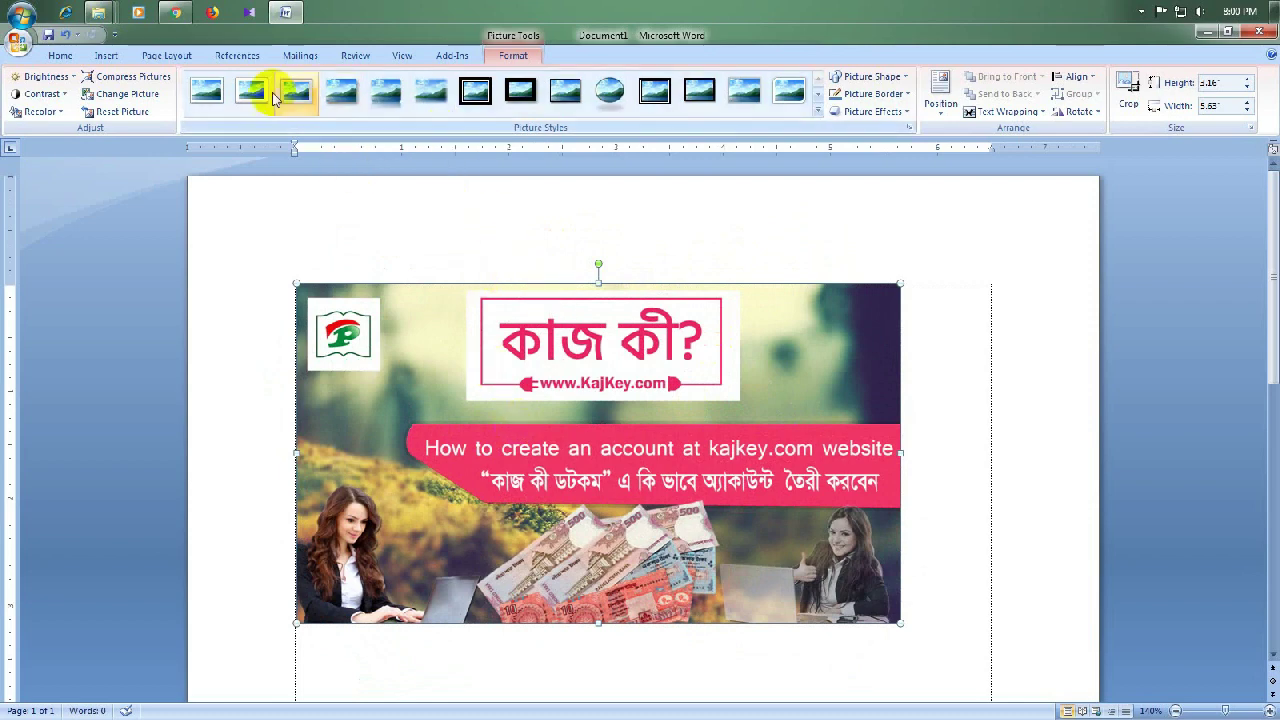
Try several picture styles, settling on the white frame with a slanted perspective shadow.
{"action": "left_click", "coordinate": [212, 100]}
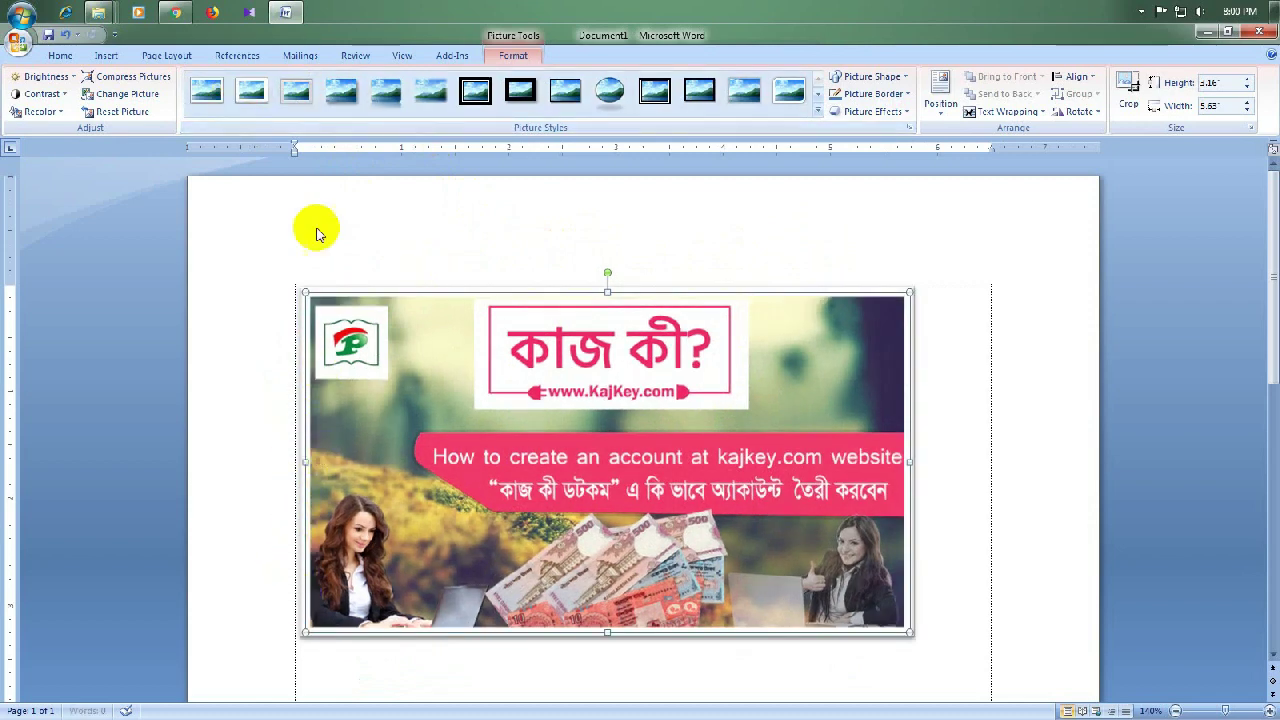
{"action": "left_click", "coordinate": [253, 93]}
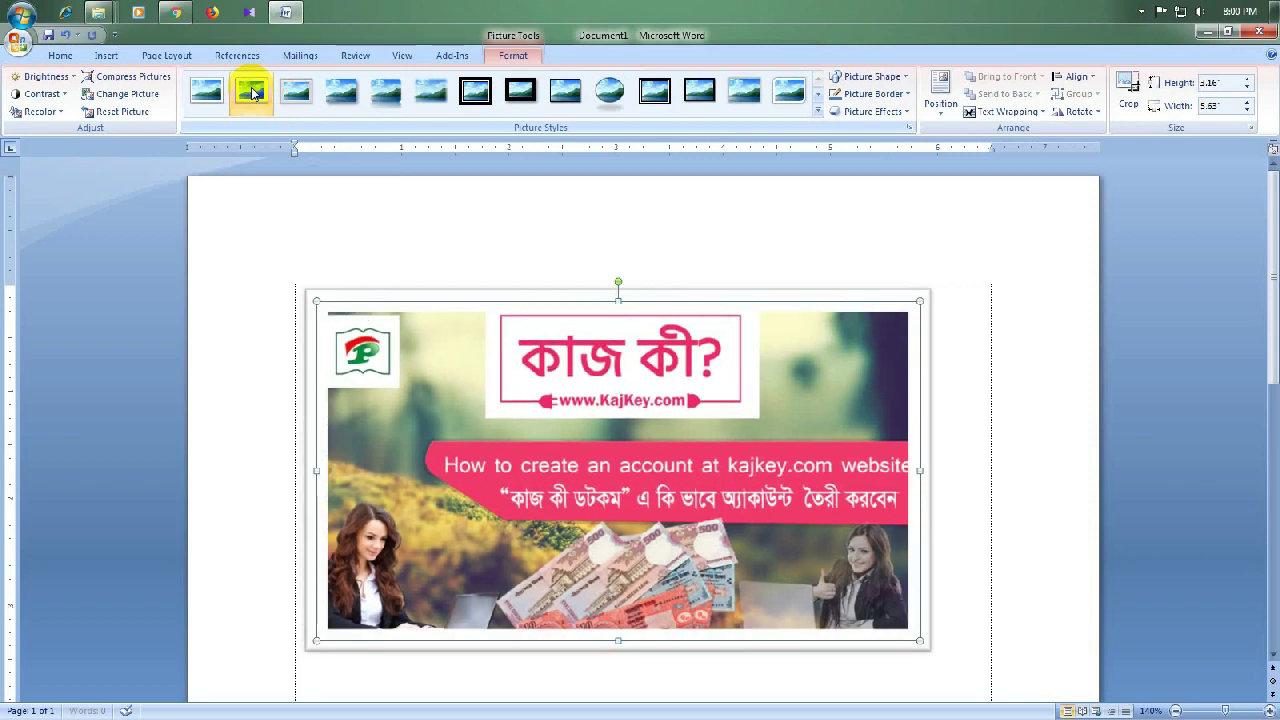
{"action": "left_click", "coordinate": [308, 103]}
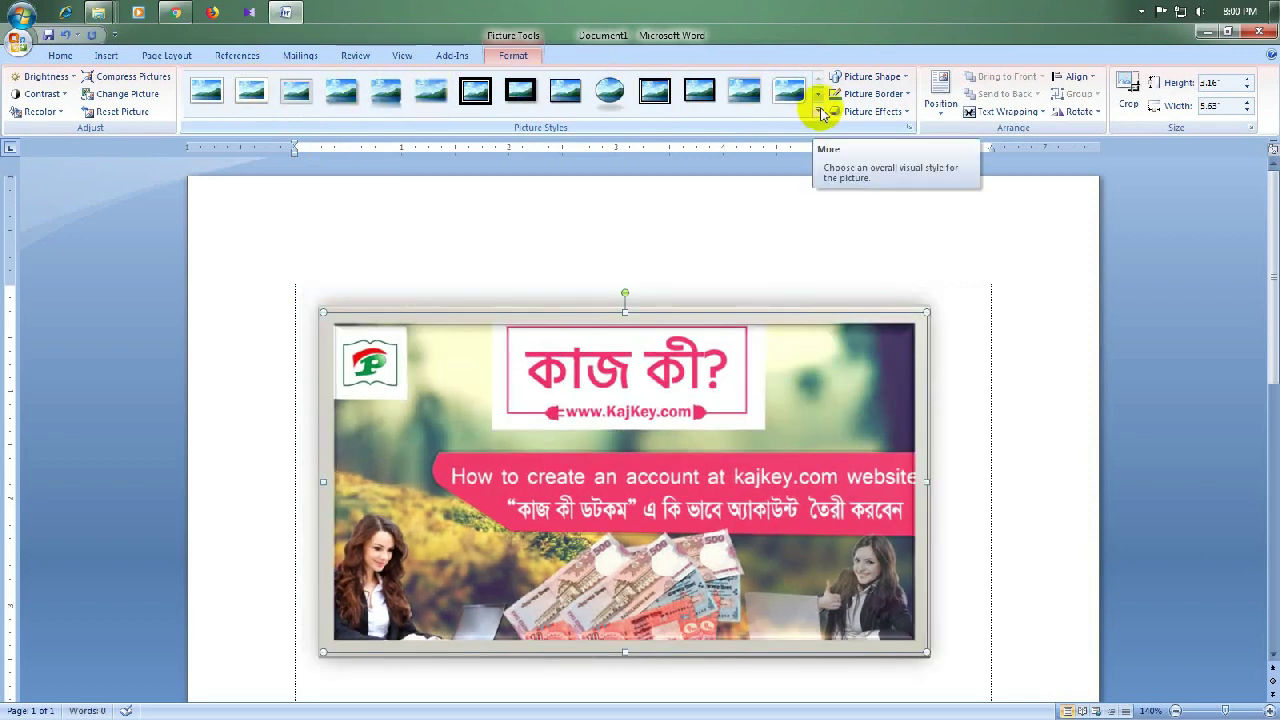
{"action": "left_click", "coordinate": [817, 111]}
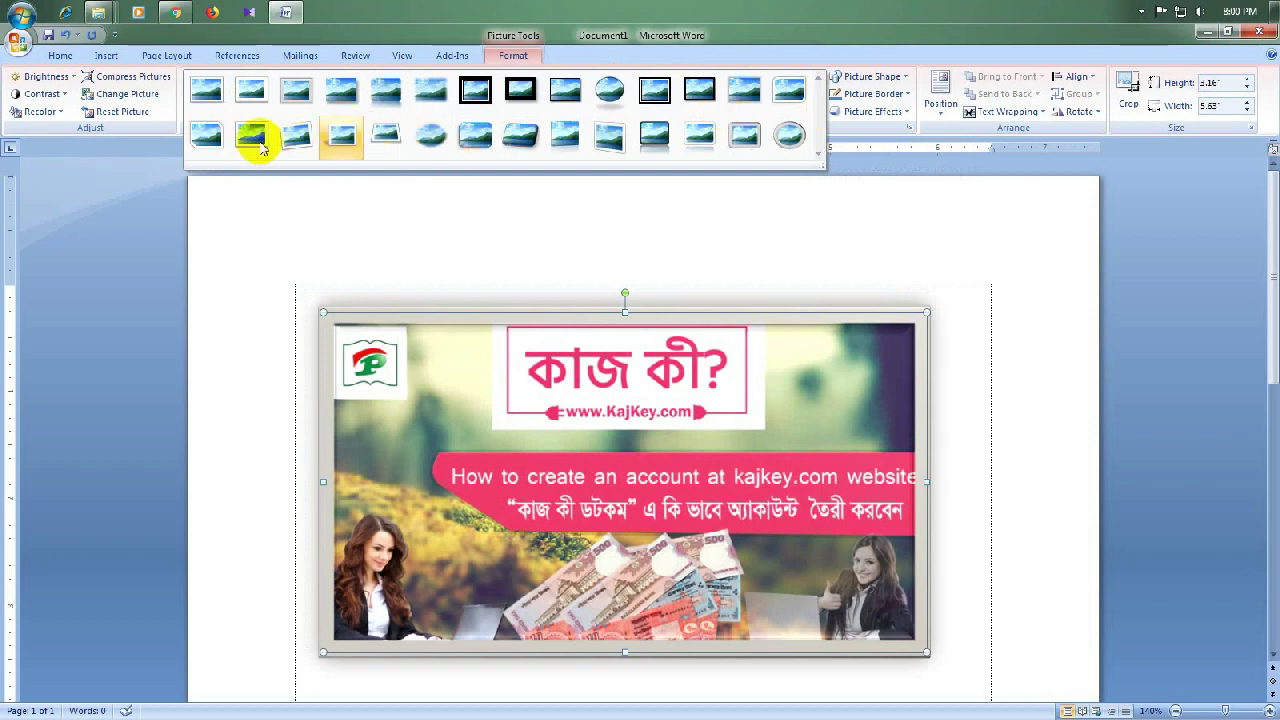
{"action": "left_click", "coordinate": [524, 141]}
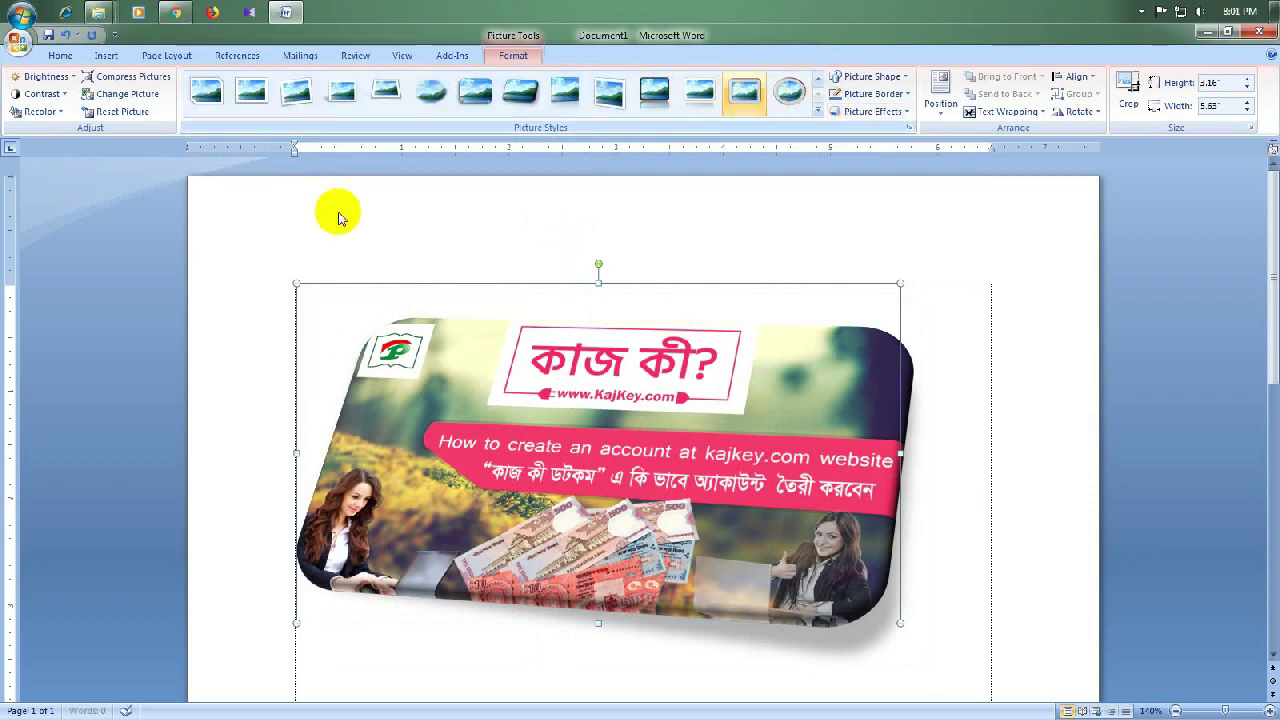
{"action": "left_click", "coordinate": [818, 111]}
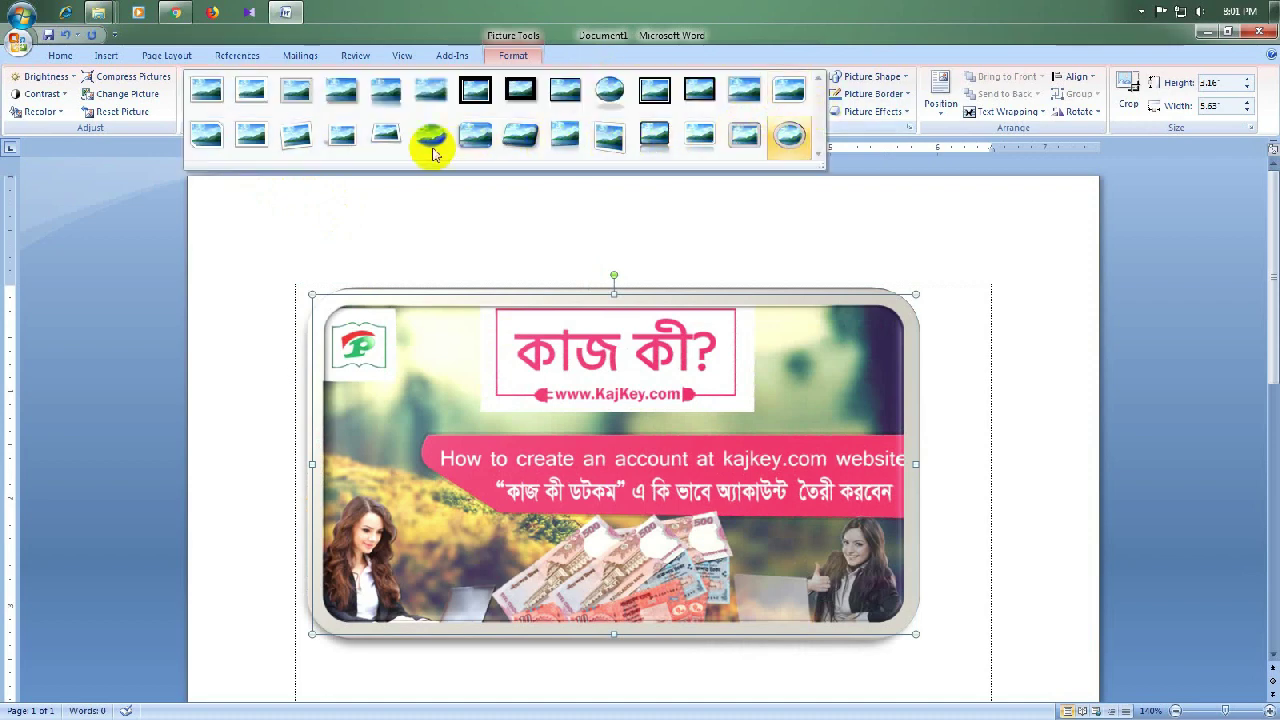
{"action": "left_click", "coordinate": [343, 134]}
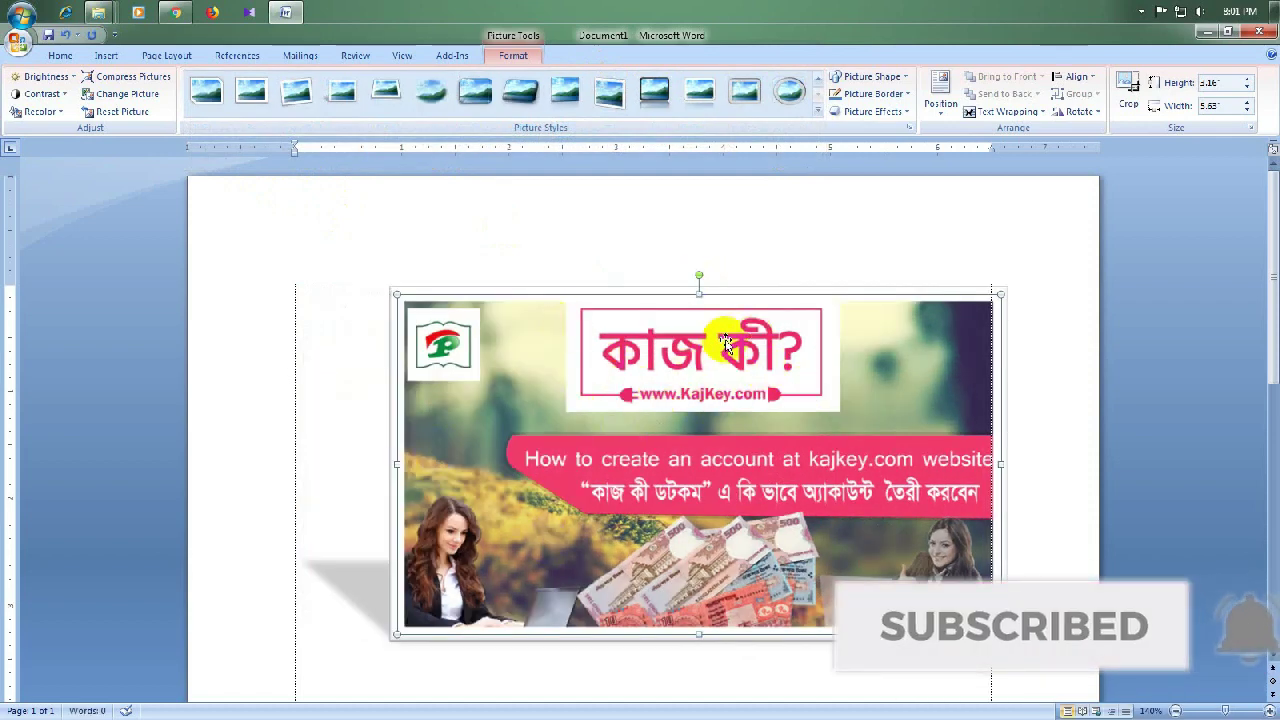
Select the banner picture and open the Picture Shape gallery.
{"action": "scroll", "coordinate": [760, 385], "scroll_direction": "down", "scroll_amount": 2}
{"action": "scroll", "coordinate": [760, 387], "scroll_direction": "up", "scroll_amount": 3}
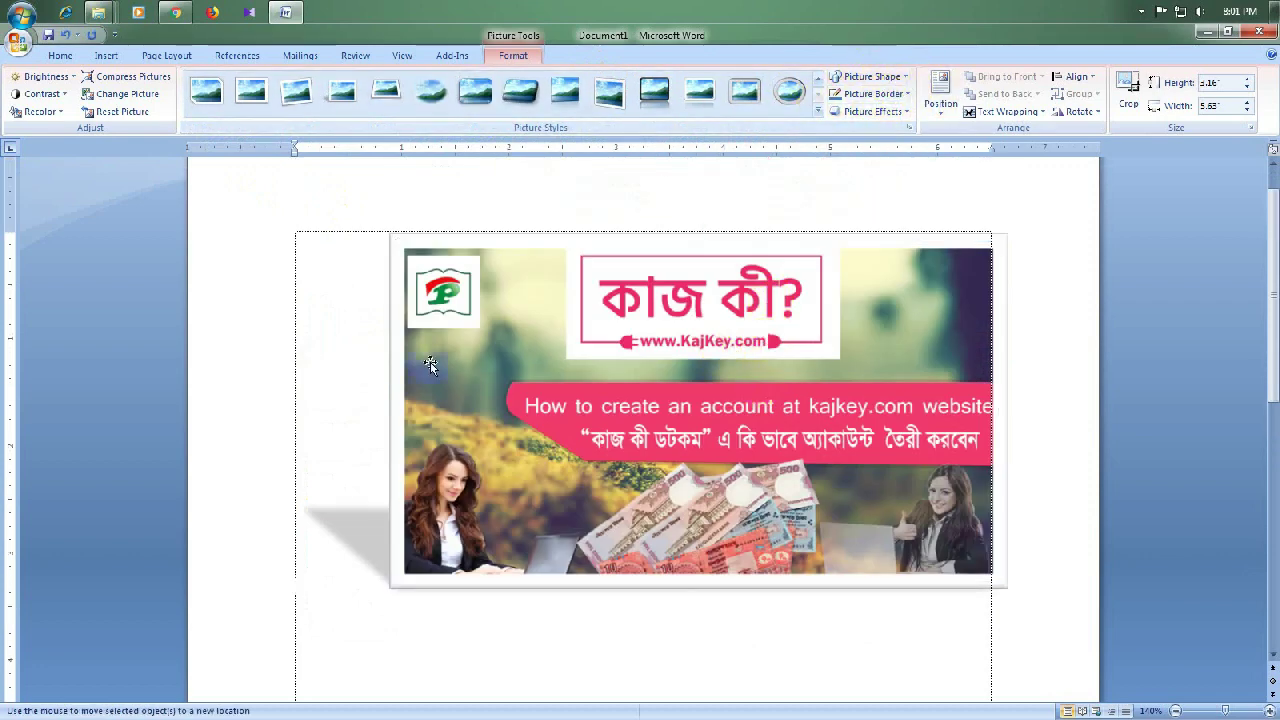
{"action": "mouse_move", "coordinate": [429, 366]}
{"action": "left_mouse_down"}
{"action": "mouse_move", "coordinate": [1040, 508]}
{"action": "mouse_move", "coordinate": [422, 318]}
{"action": "left_mouse_up"}
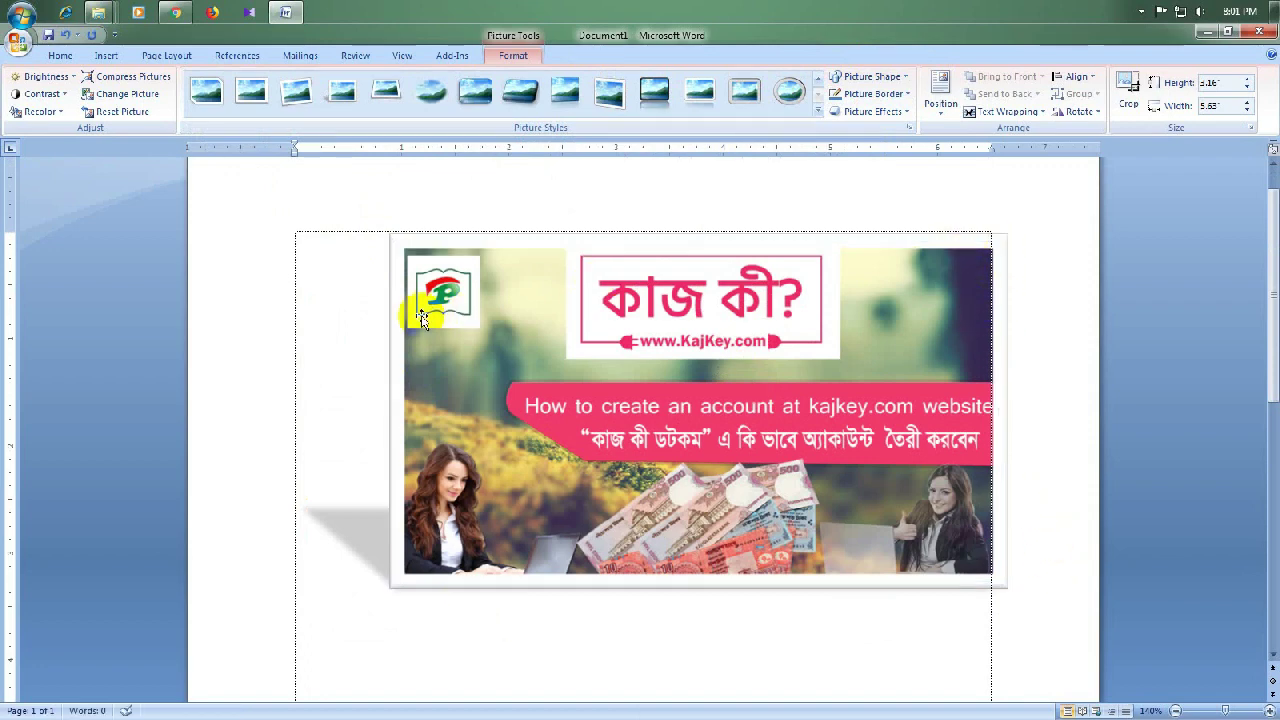
{"action": "left_click", "coordinate": [626, 406]}
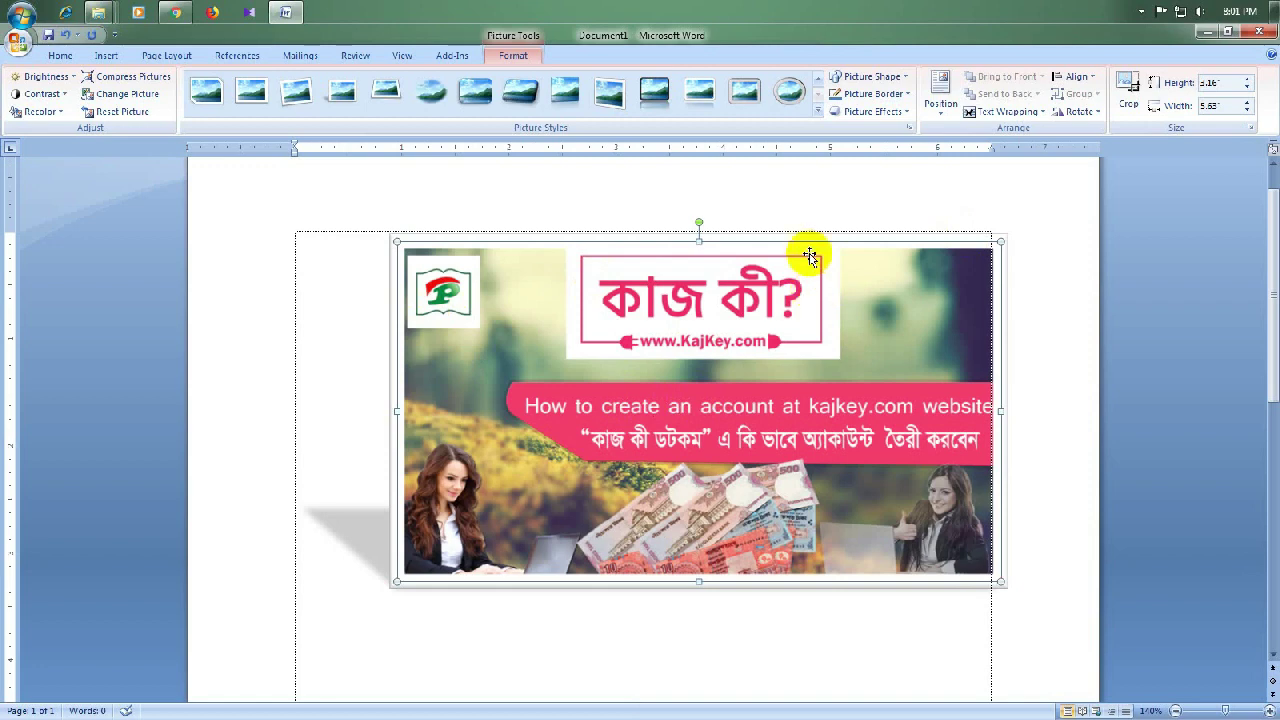
{"action": "left_click", "coordinate": [905, 78]}
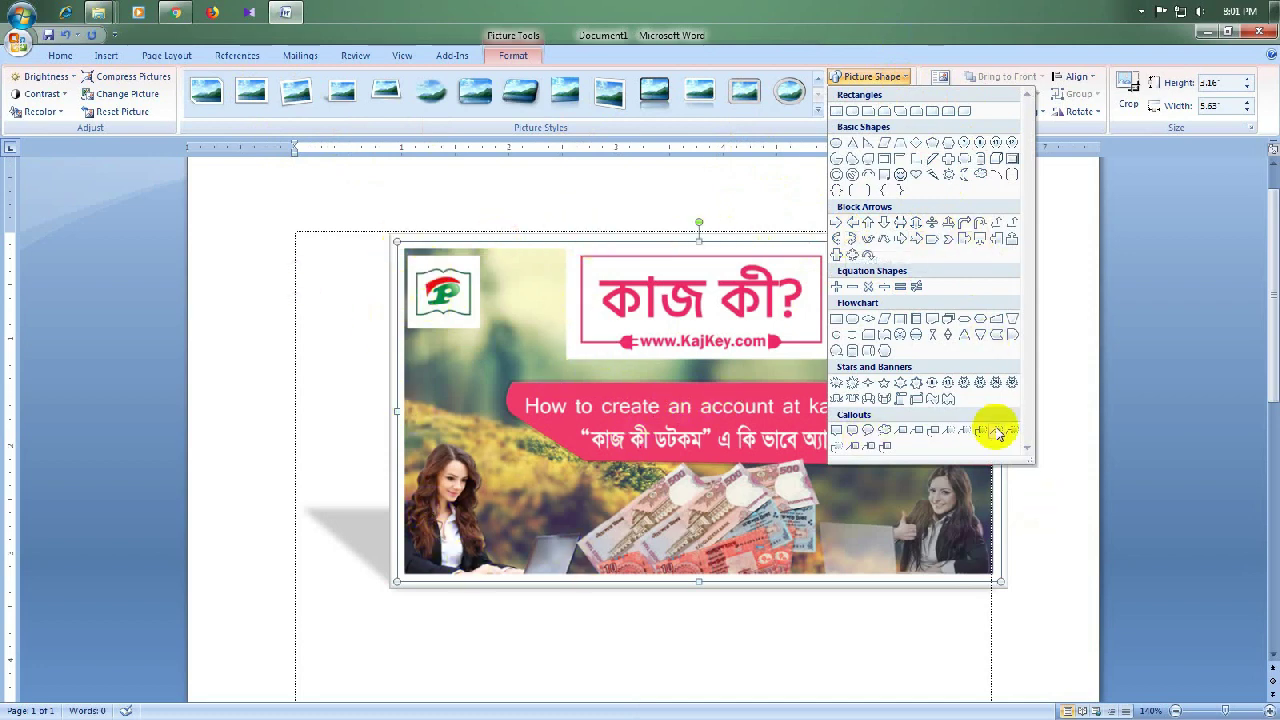
Try Heart and Frame crops on the banner, then settle on the Basic Shapes Oval.
{"action": "left_click", "coordinate": [916, 176]}
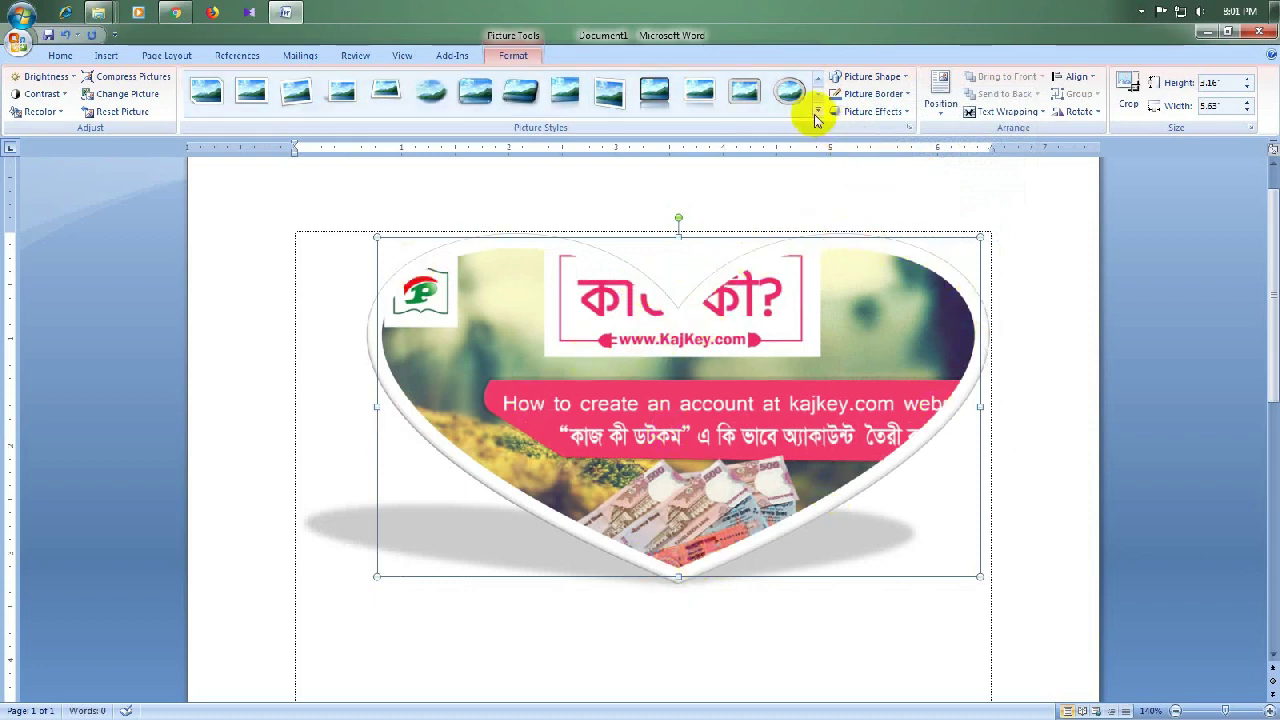
{"action": "left_click", "coordinate": [872, 76]}
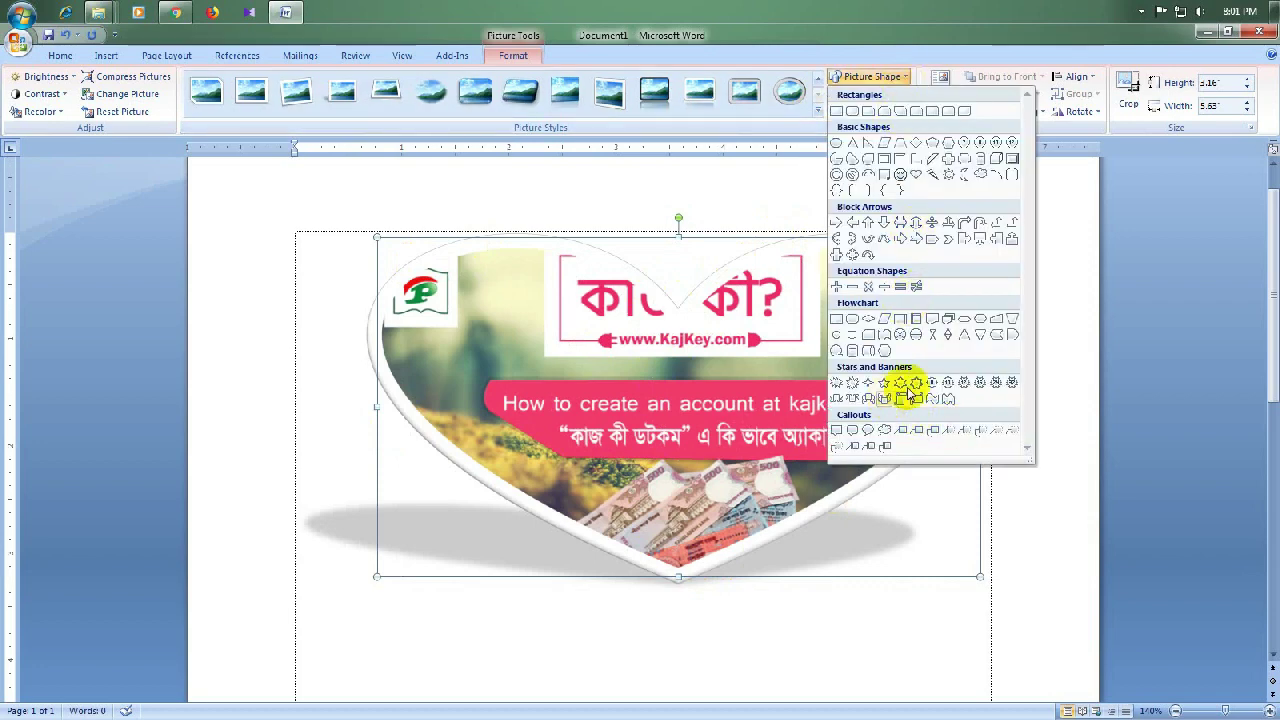
{"action": "left_click", "coordinate": [880, 160]}
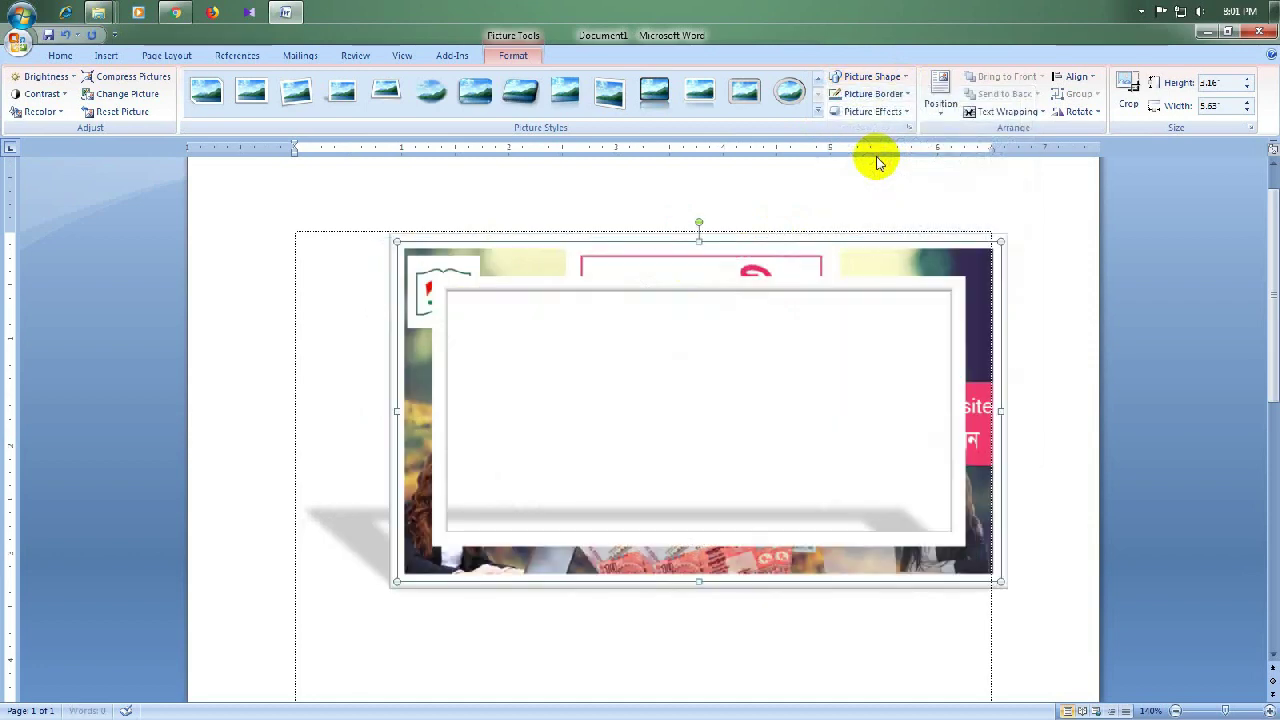
{"action": "left_click", "coordinate": [898, 78]}
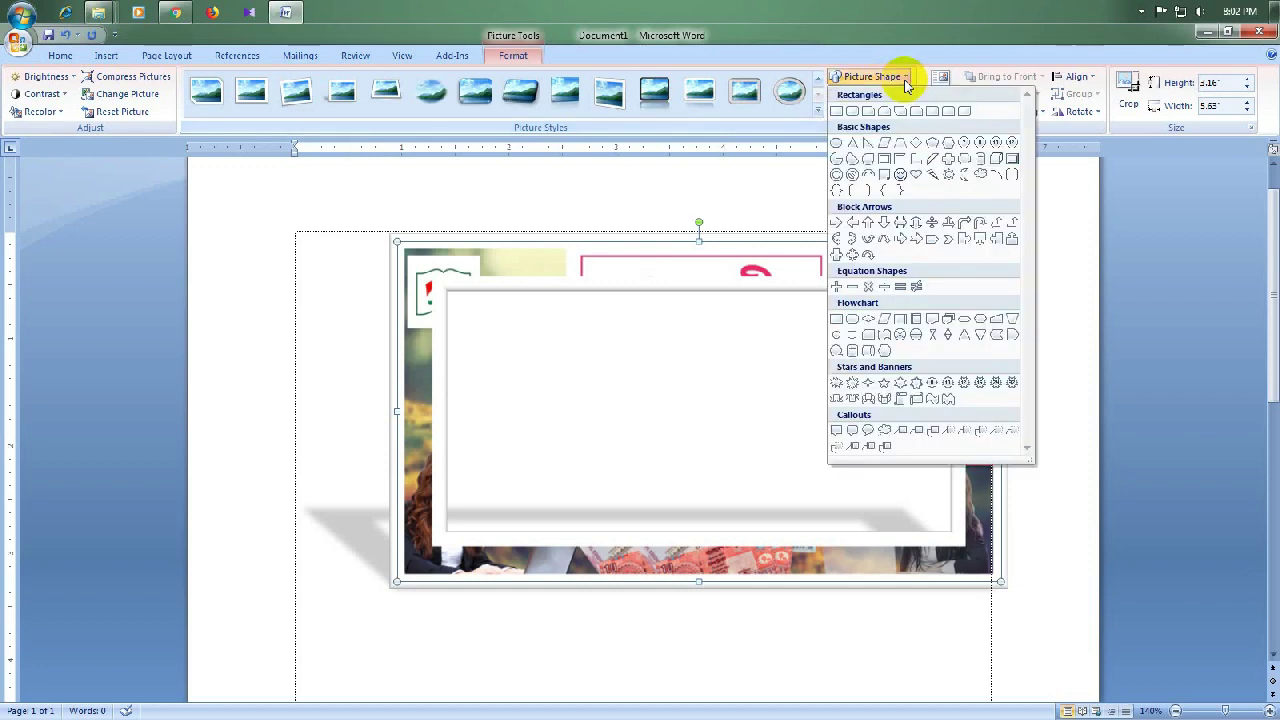
{"action": "left_click", "coordinate": [874, 164]}
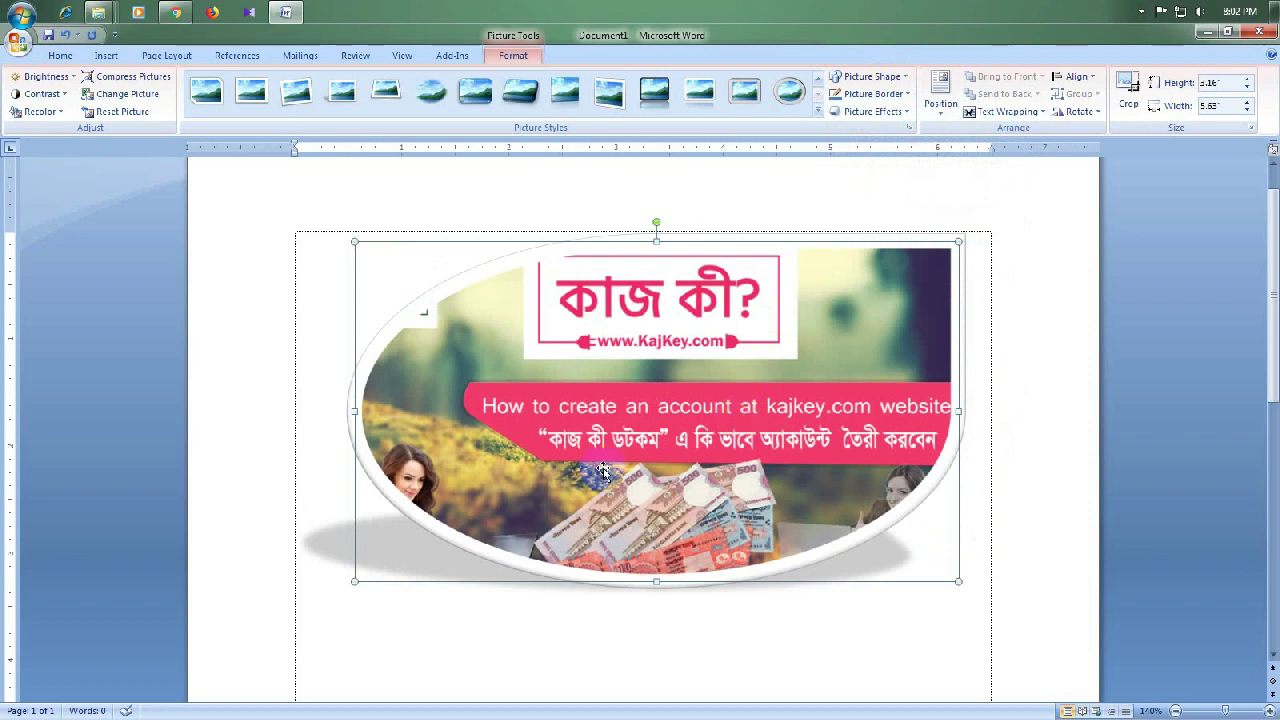
{"action": "left_click", "coordinate": [791, 334]}
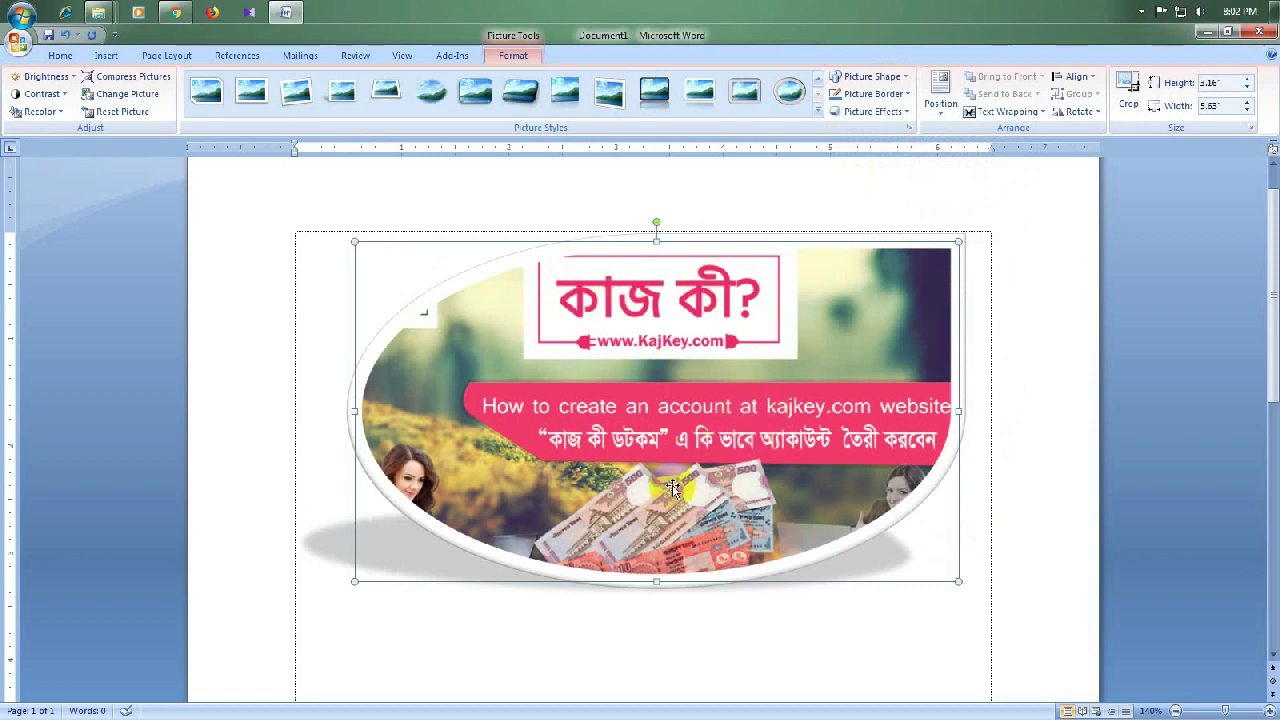
{"action": "left_click", "coordinate": [905, 78]}
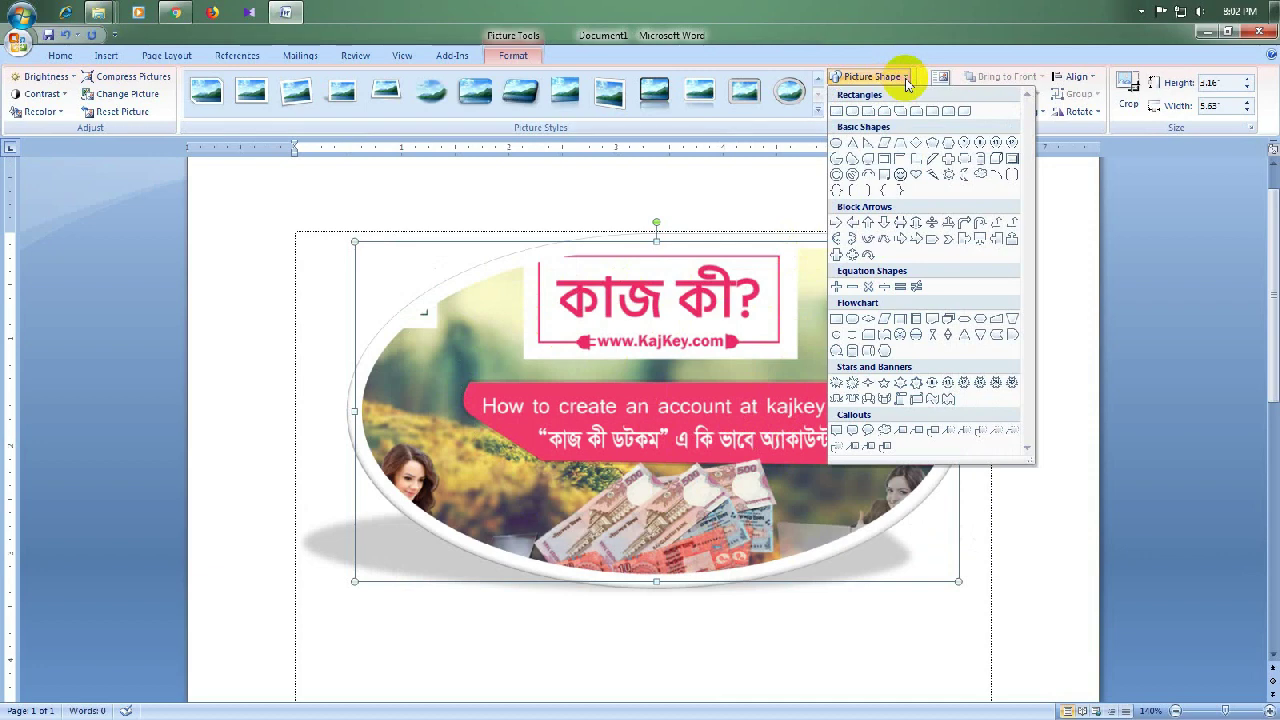
{"action": "left_click", "coordinate": [905, 78]}
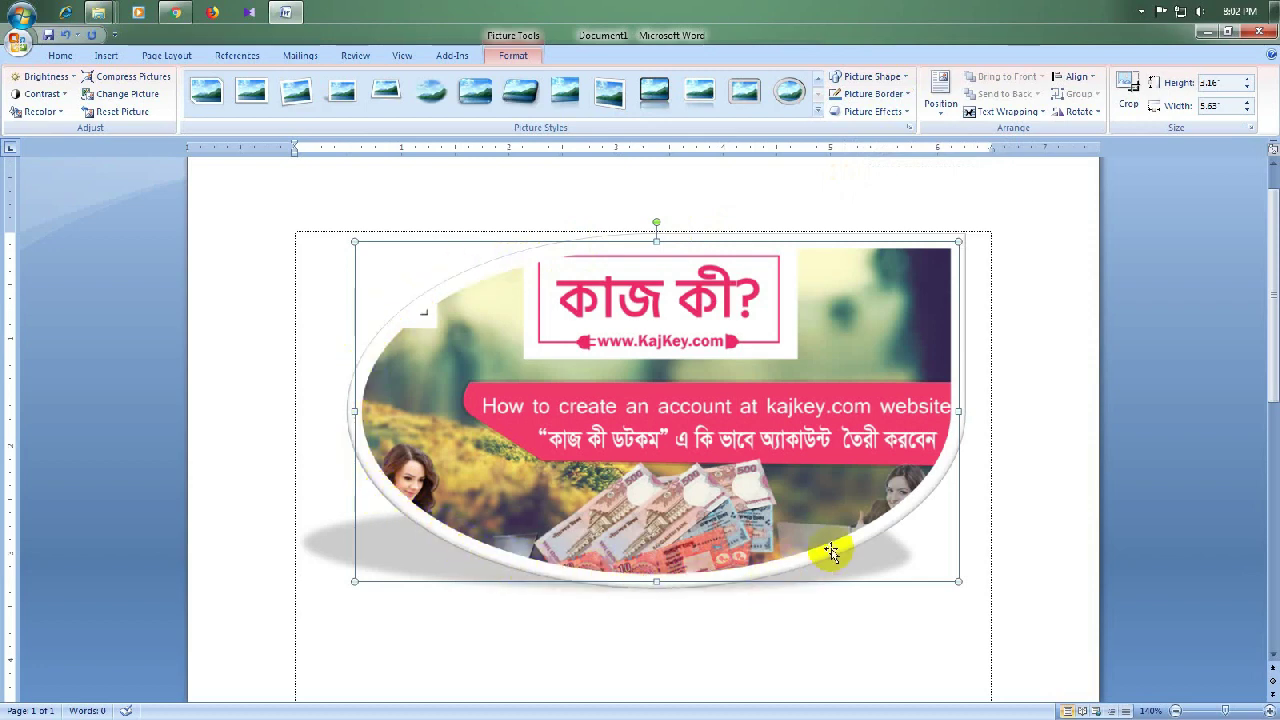
Give the oval banner a red Standard Color border, then reopen the Picture Border colours.
{"action": "left_click", "coordinate": [908, 95]}
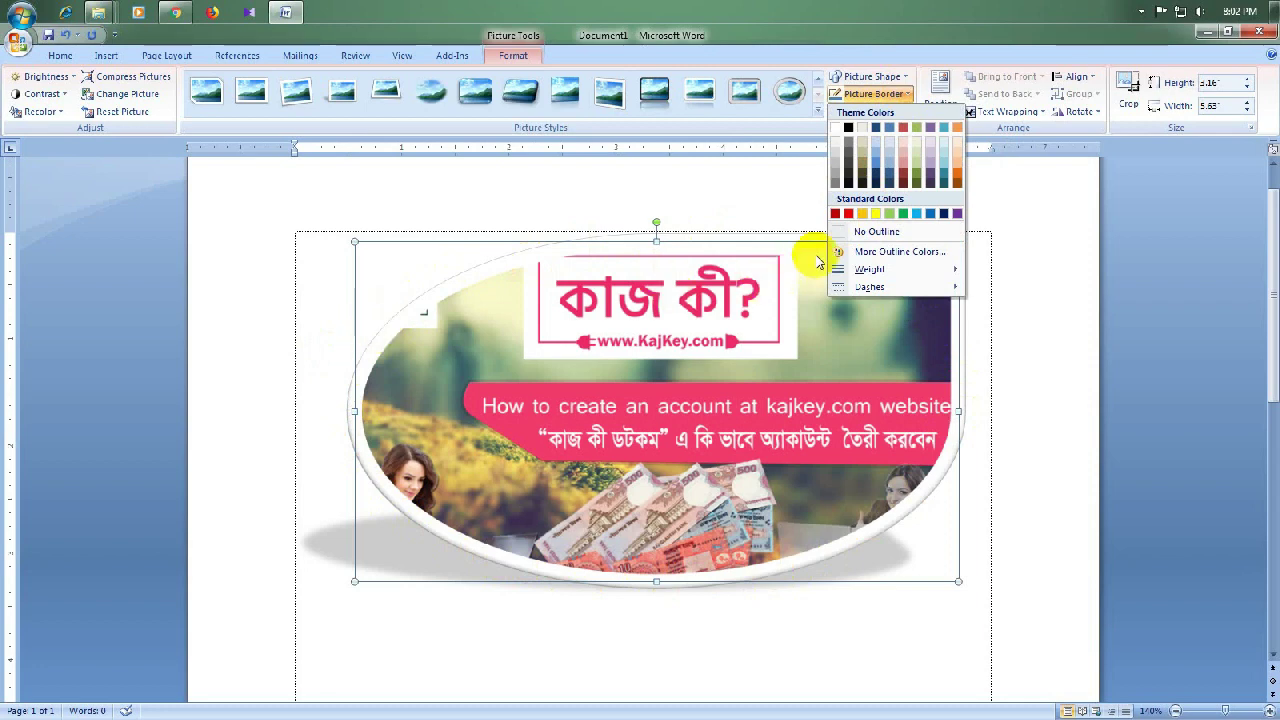
{"action": "left_click", "coordinate": [851, 219]}
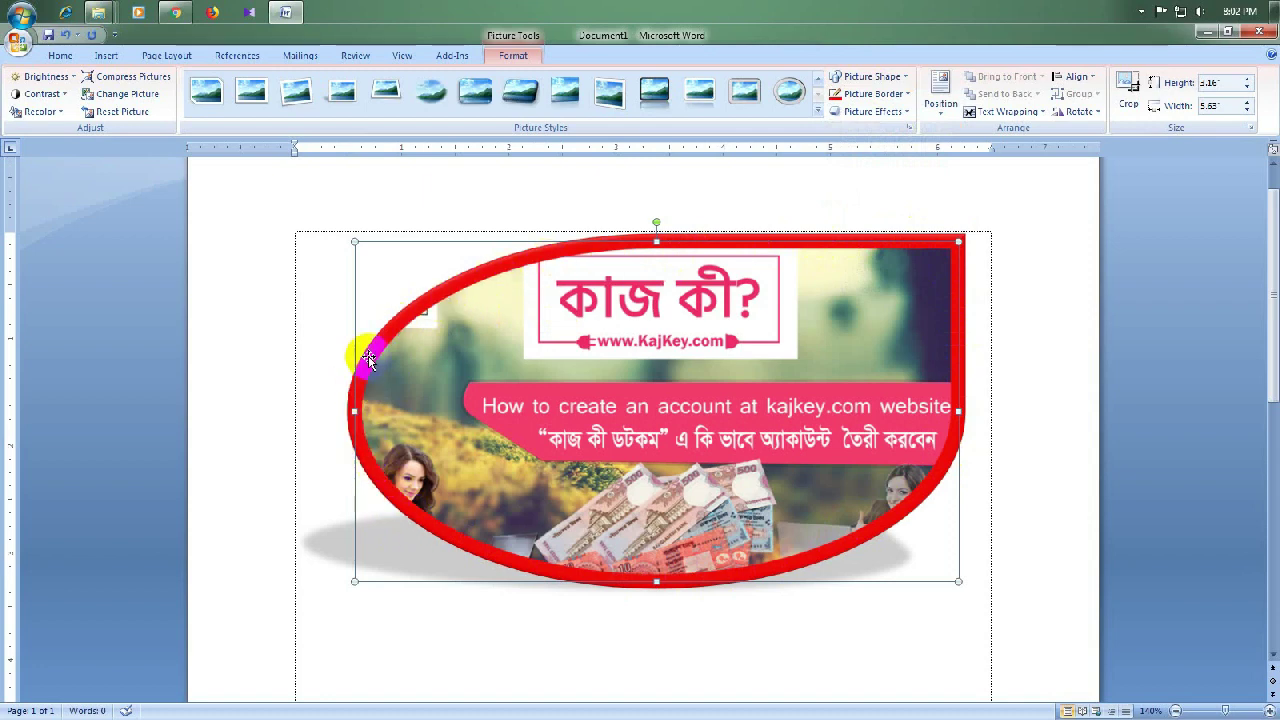
{"action": "left_click", "coordinate": [907, 95]}
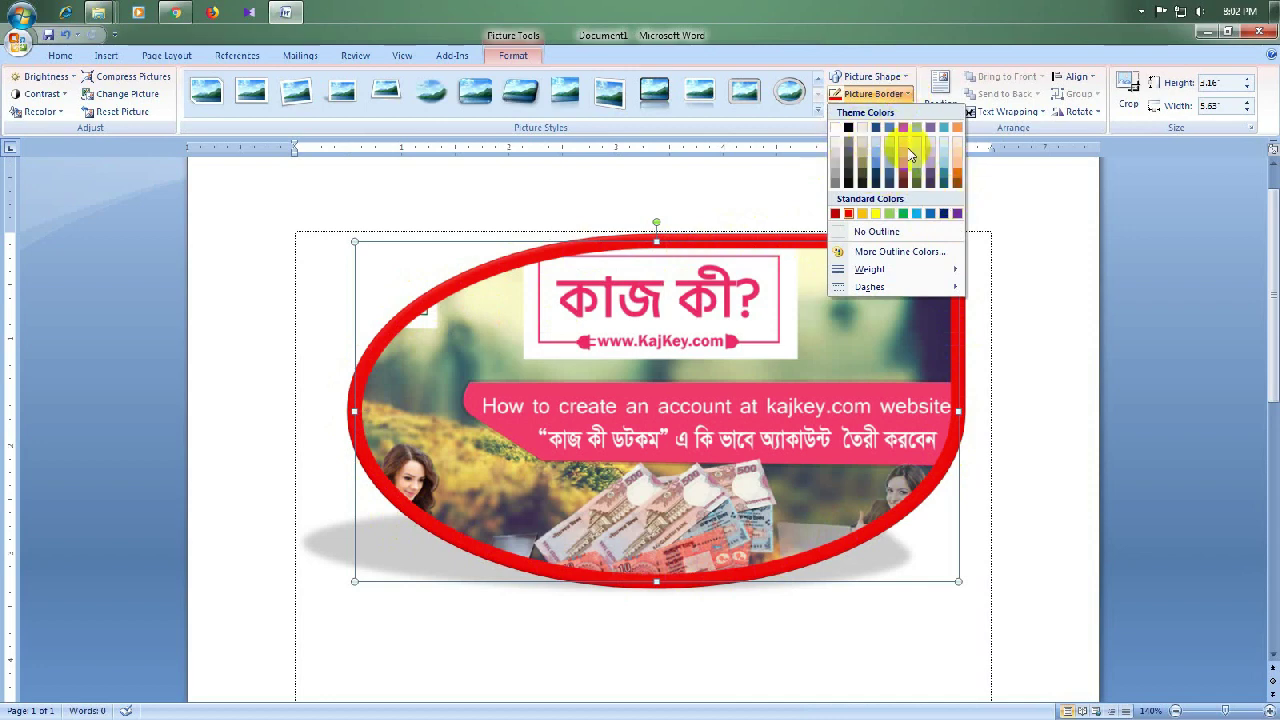
In More Outline Colors, try orange, light cyan, red and light pink border colours.
{"action": "left_click", "coordinate": [920, 253]}
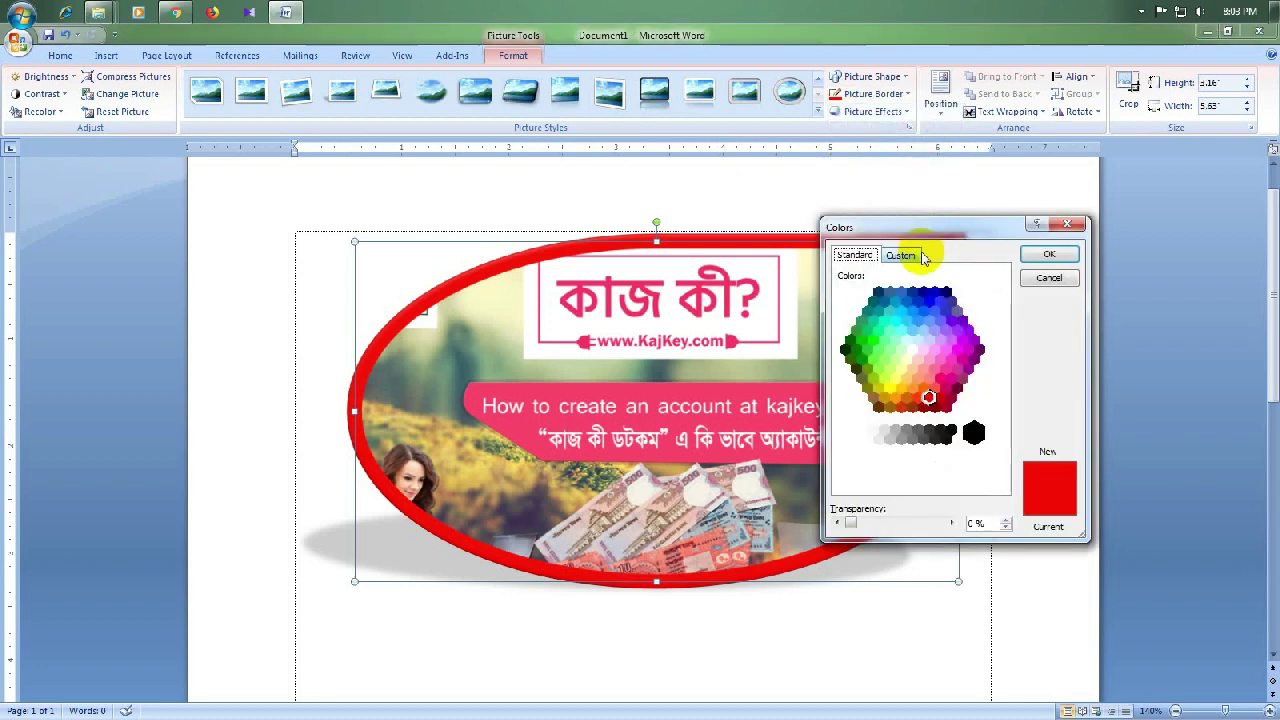
{"action": "left_click", "coordinate": [903, 318]}
{"action": "left_click", "coordinate": [957, 333]}
{"action": "left_click", "coordinate": [940, 390]}
{"action": "left_click", "coordinate": [906, 397]}
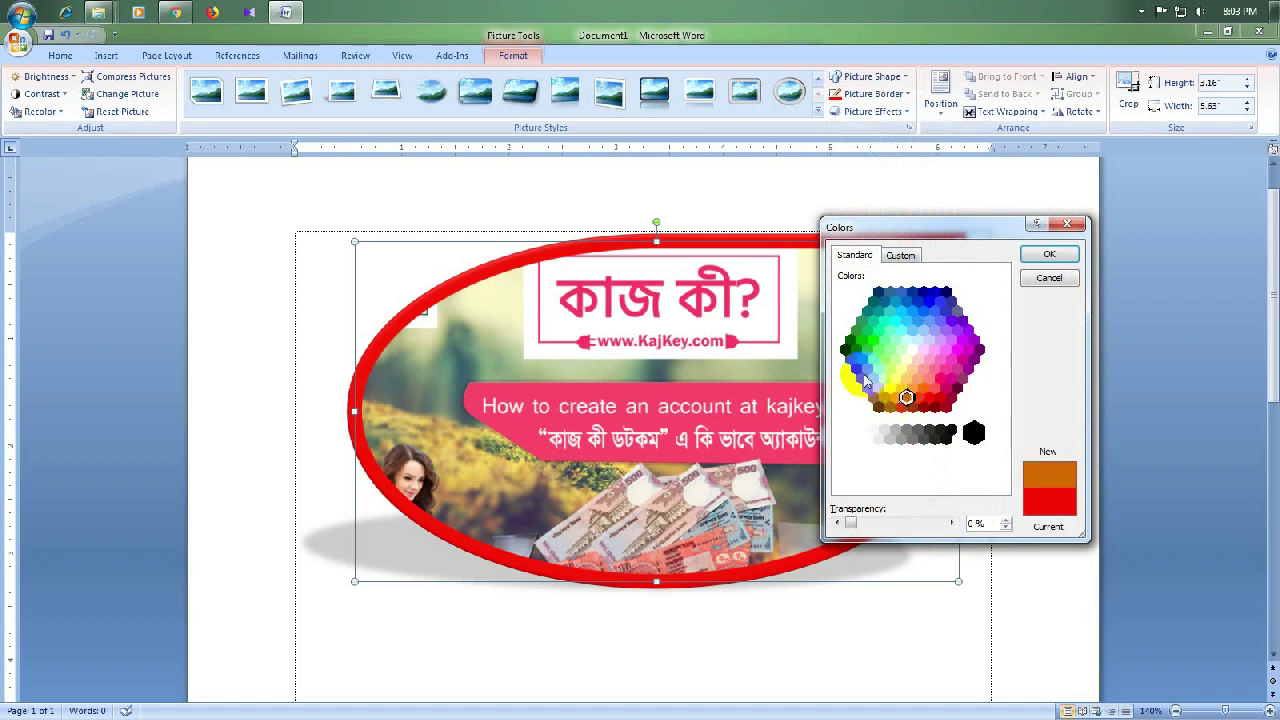
{"action": "left_click", "coordinate": [852, 348]}
{"action": "left_click", "coordinate": [935, 325]}
{"action": "left_click", "coordinate": [930, 365]}
{"action": "left_click", "coordinate": [906, 340]}
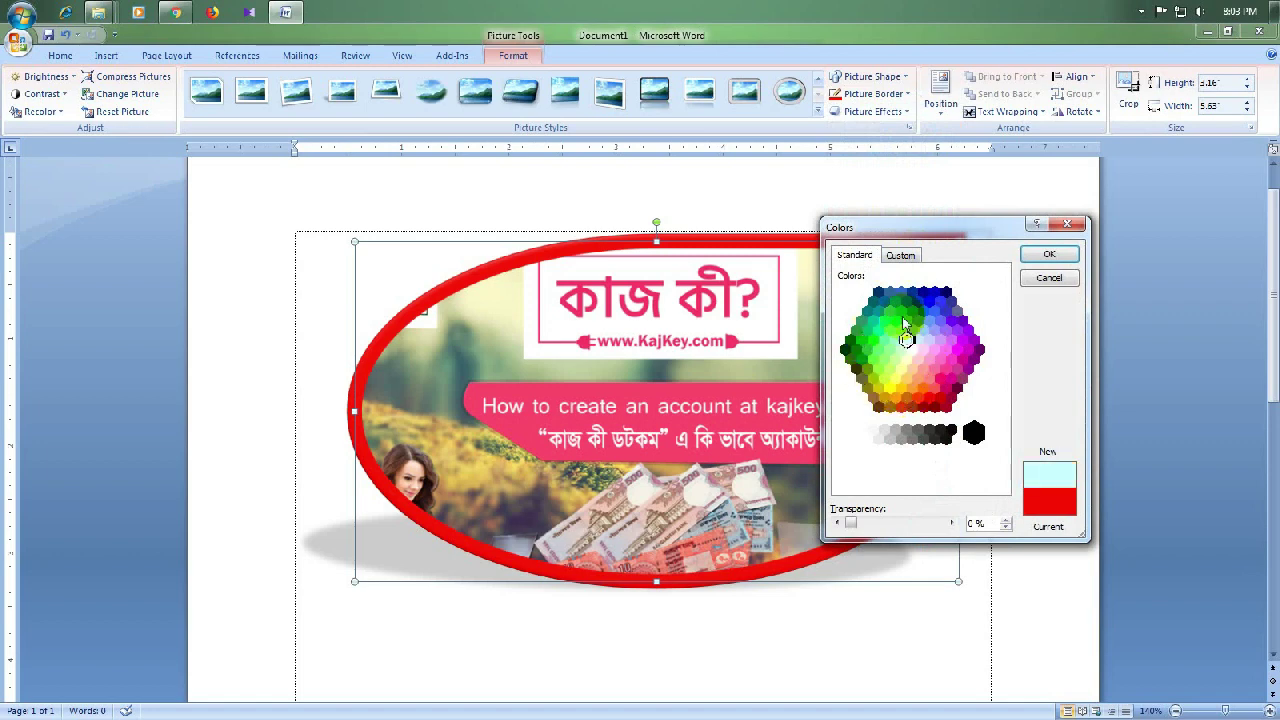
{"action": "left_click", "coordinate": [920, 295]}
{"action": "left_click", "coordinate": [965, 332]}
{"action": "left_click", "coordinate": [962, 378]}
{"action": "left_click", "coordinate": [928, 397]}
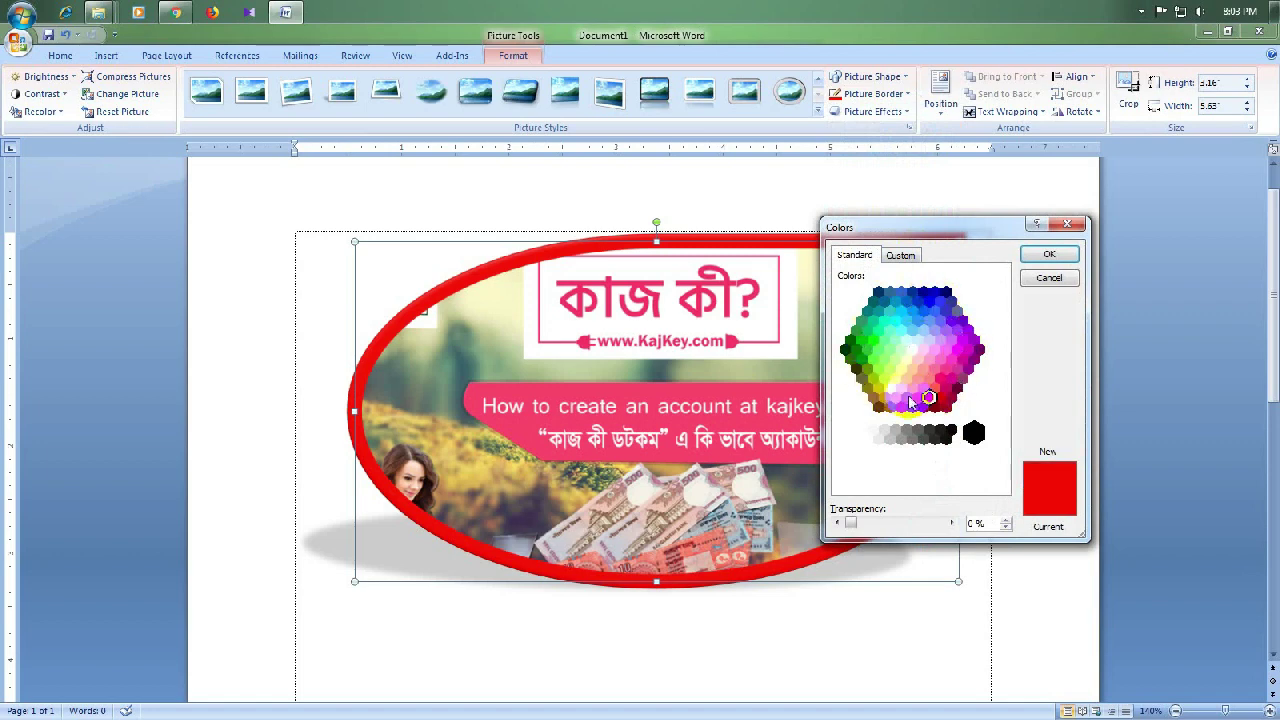
{"action": "left_click", "coordinate": [900, 388]}
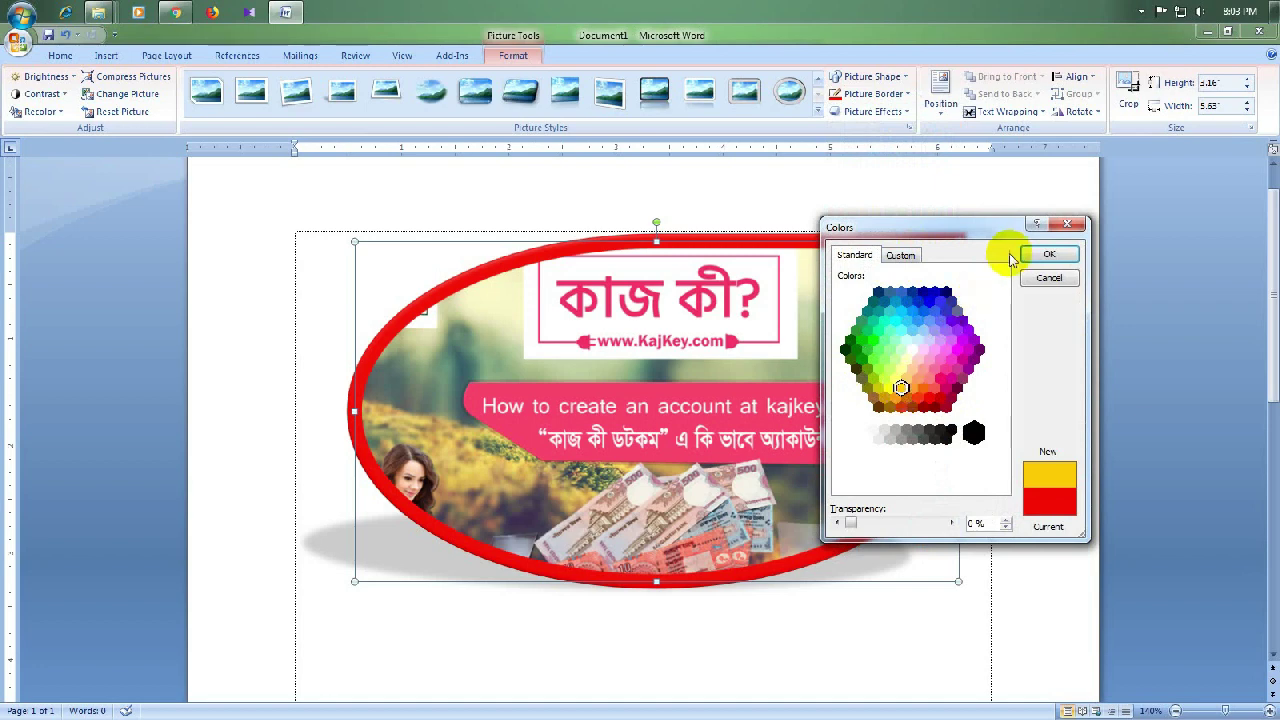
{"action": "left_click", "coordinate": [923, 349]}
{"action": "left_click", "coordinate": [1048, 253]}
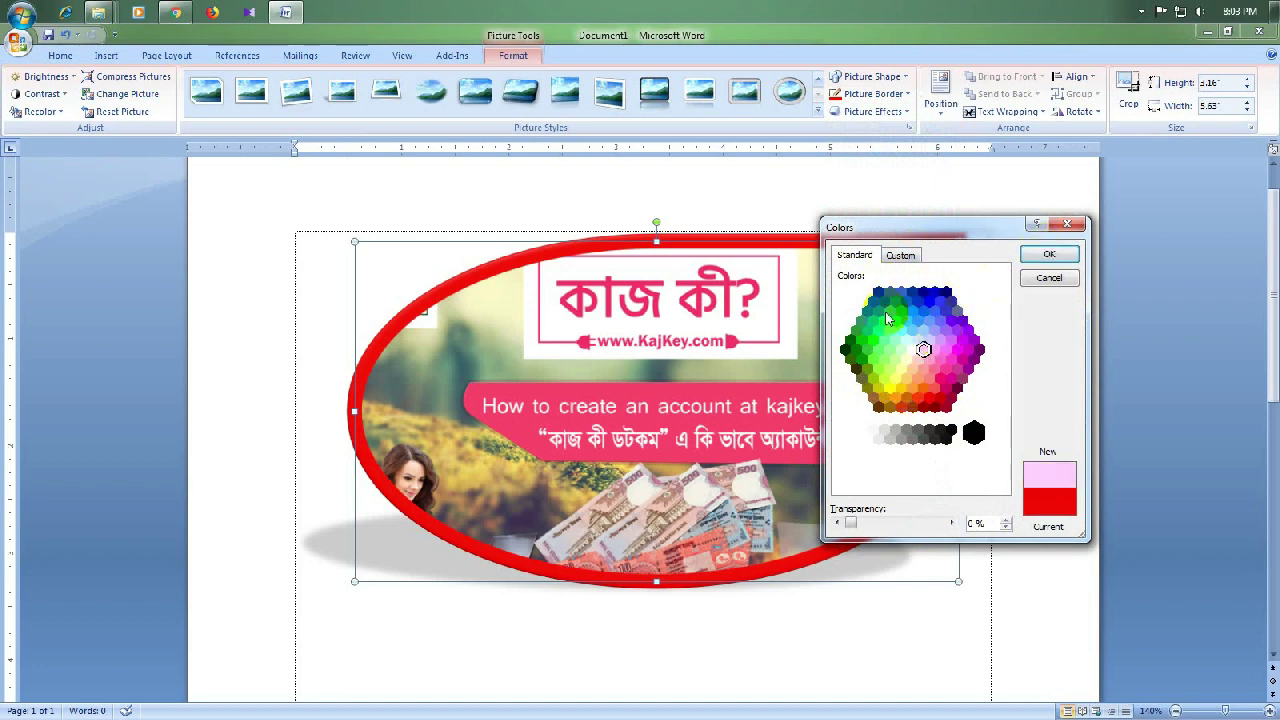
On the Custom tab, mix a pale green (RGB 212/250/210) and apply it as the border.
{"action": "left_click", "coordinate": [899, 258]}
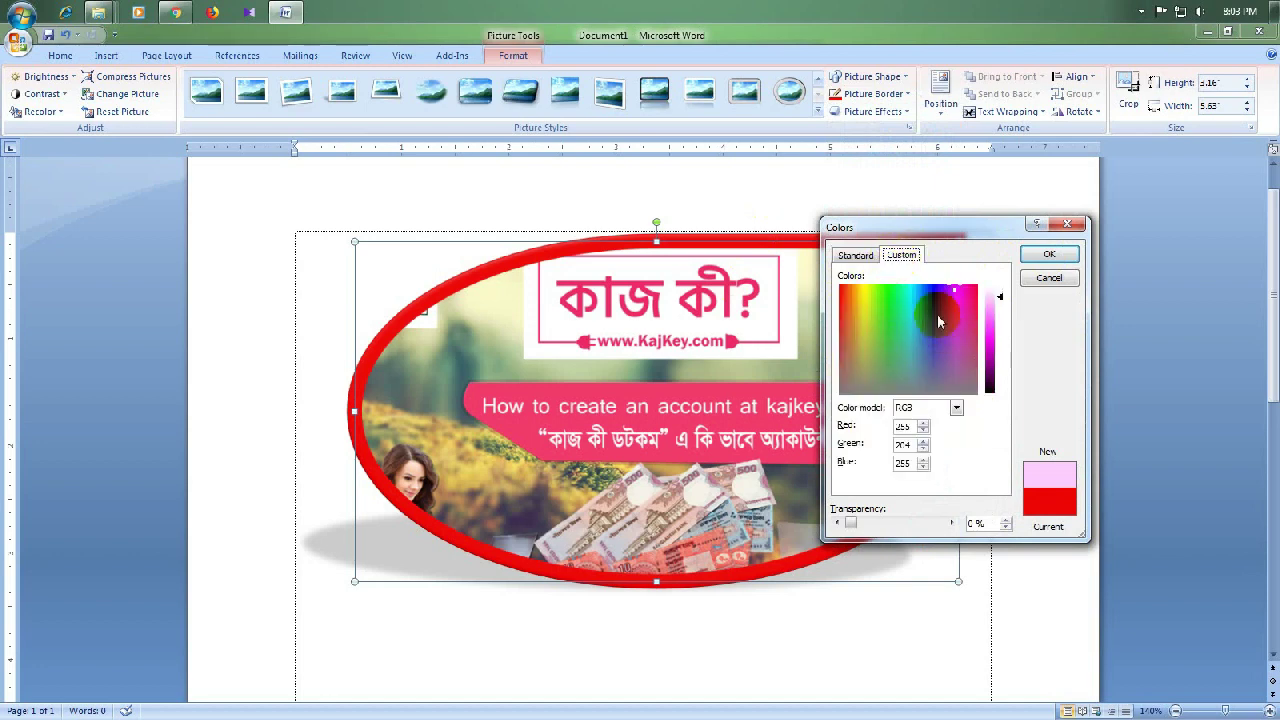
{"action": "left_click_drag", "start_coordinate": [940, 320], "coordinate": [883, 335]}
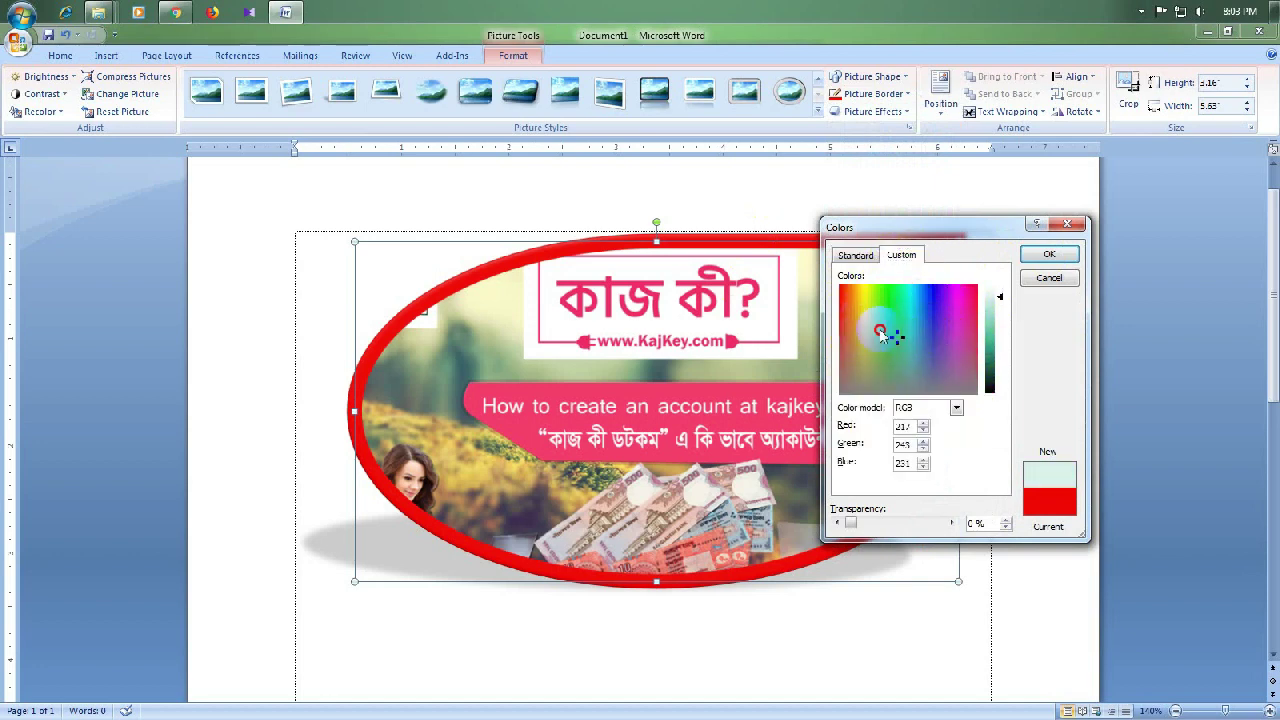
{"action": "left_click", "coordinate": [847, 326]}
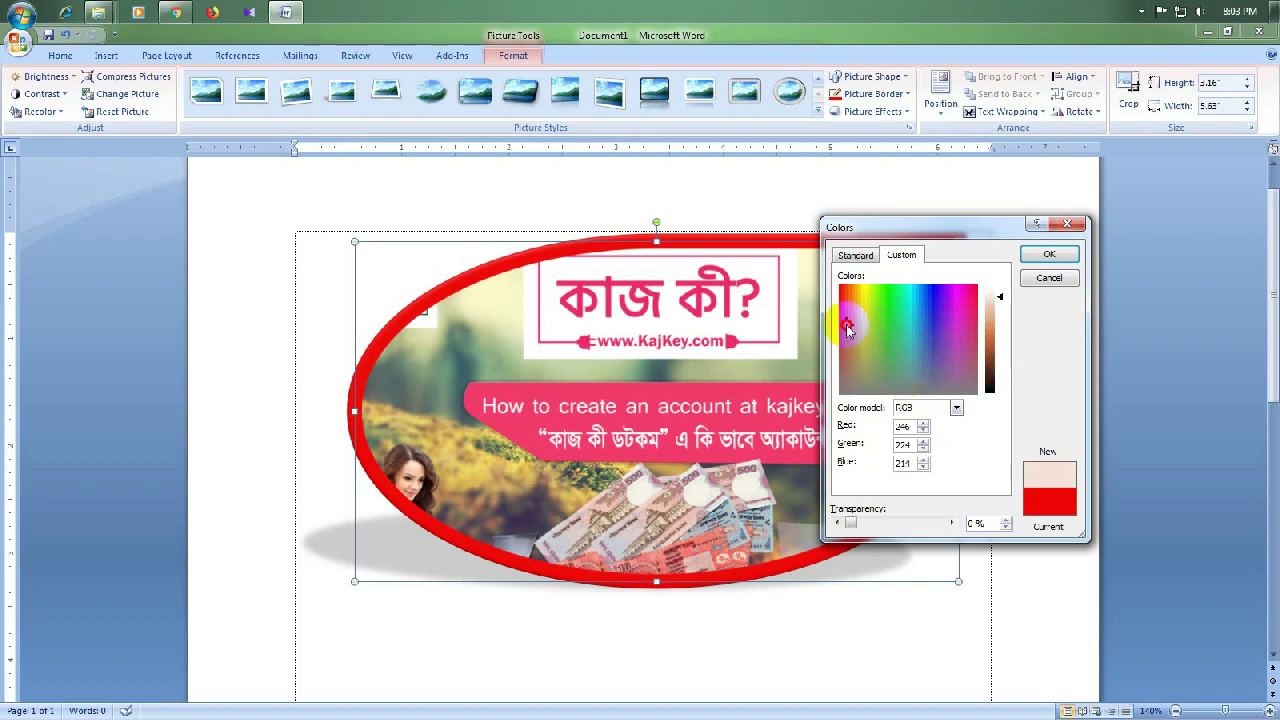
{"action": "left_click_drag", "start_coordinate": [847, 330], "coordinate": [936, 306]}
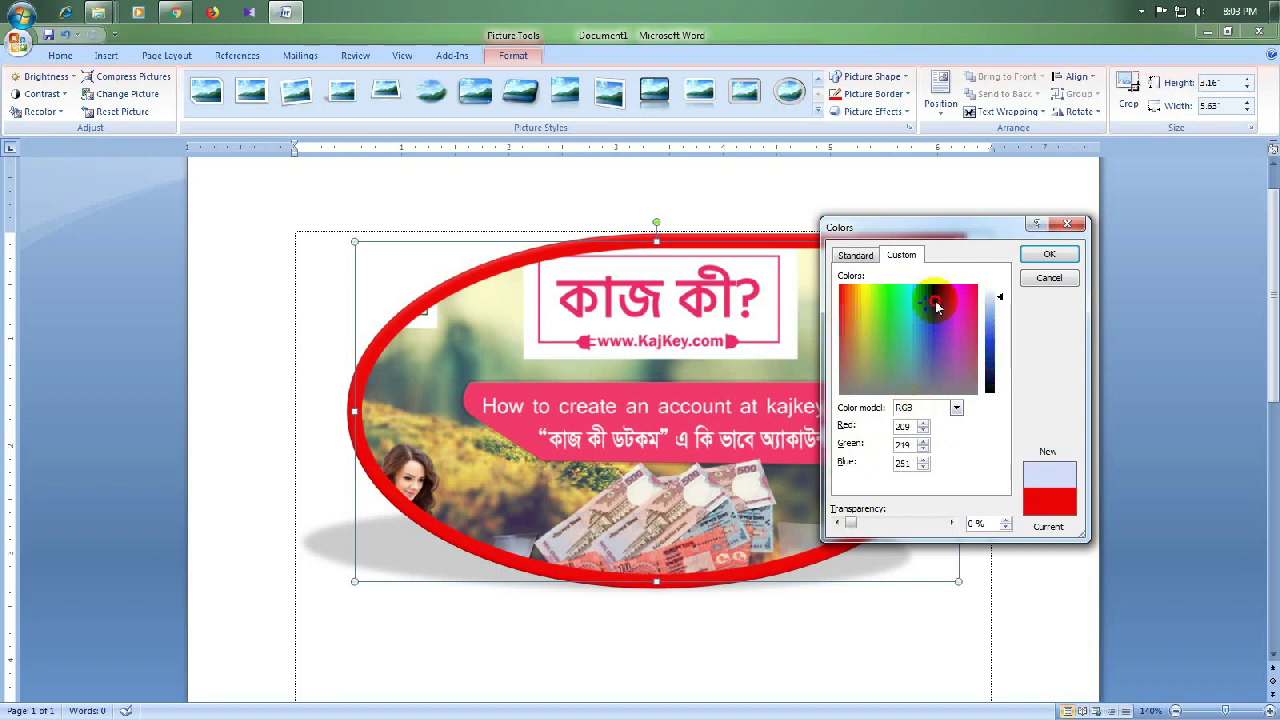
{"action": "left_click", "coordinate": [883, 303]}
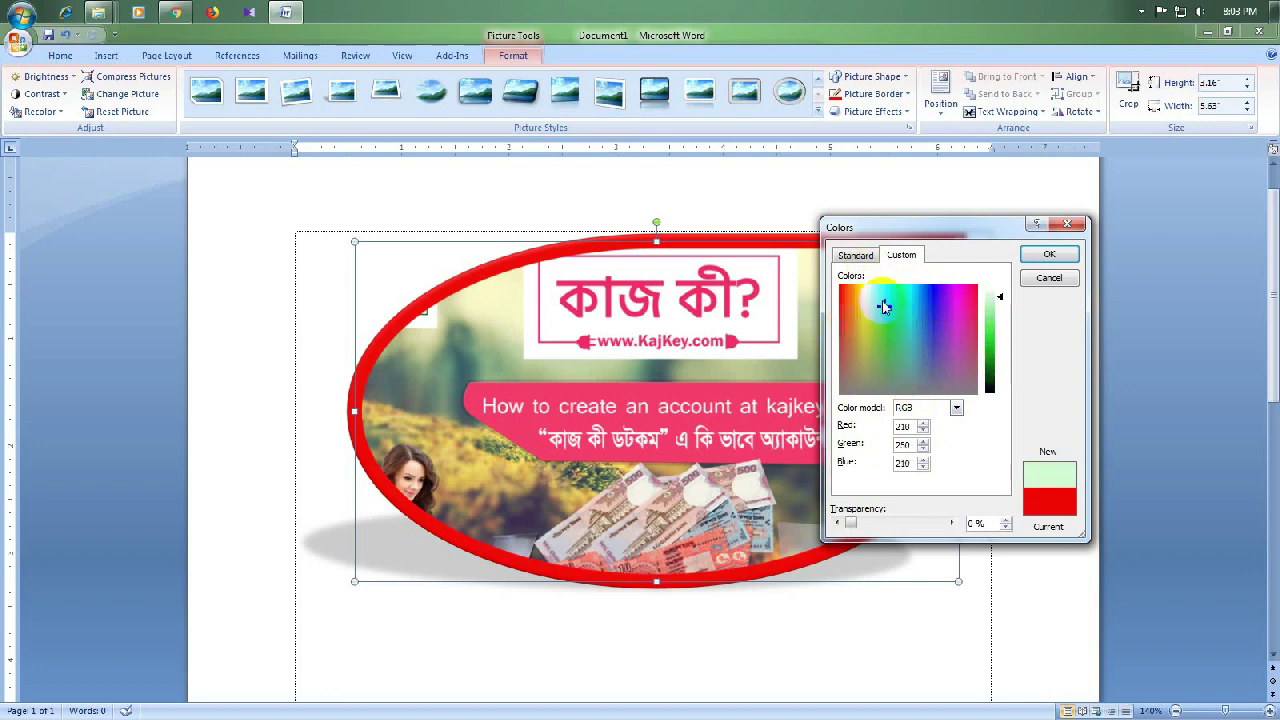
{"action": "left_click", "coordinate": [1043, 256]}
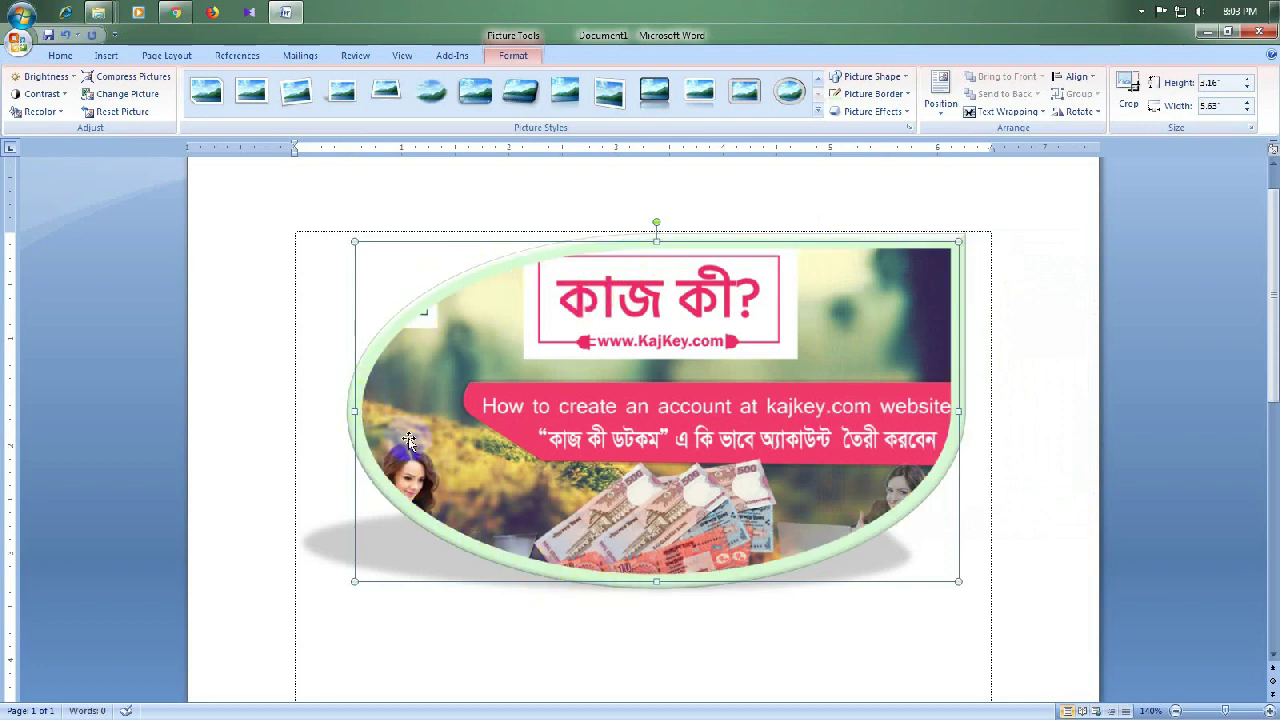
Set the pale green border weight to 6 pt and shift the banner slightly.
{"action": "left_click", "coordinate": [905, 94]}
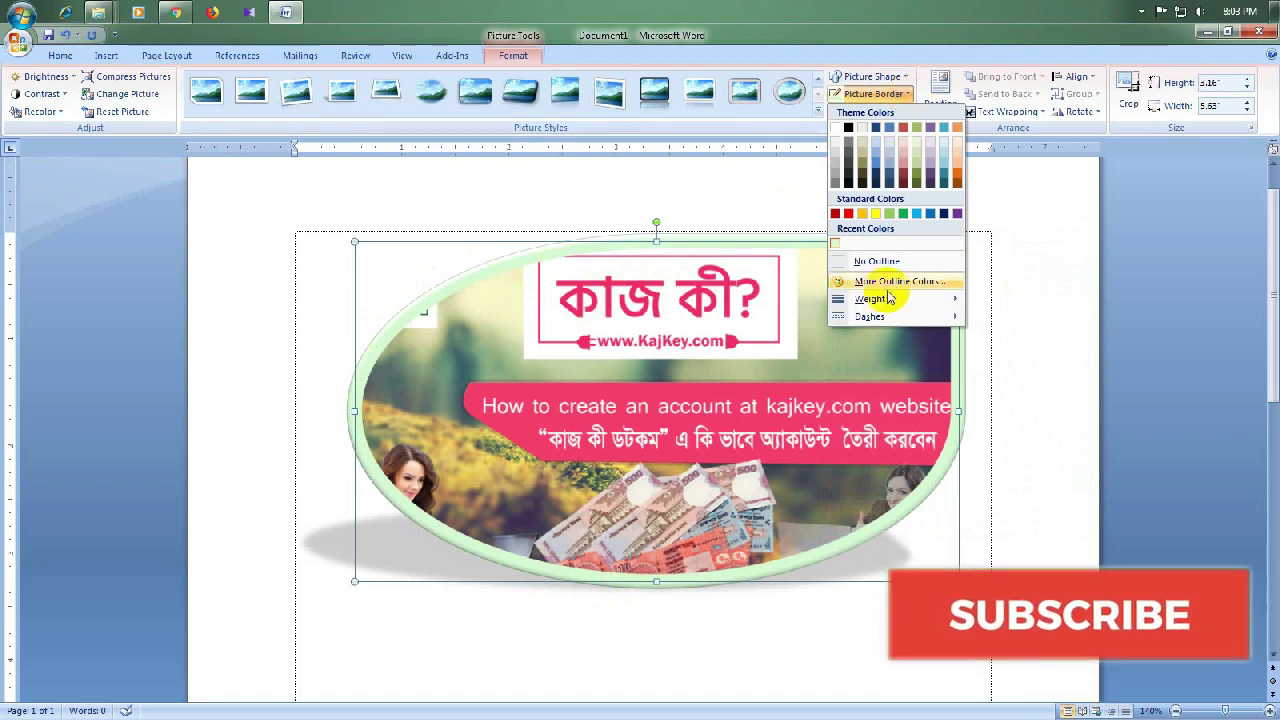
{"action": "mouse_move", "coordinate": [889, 300]}
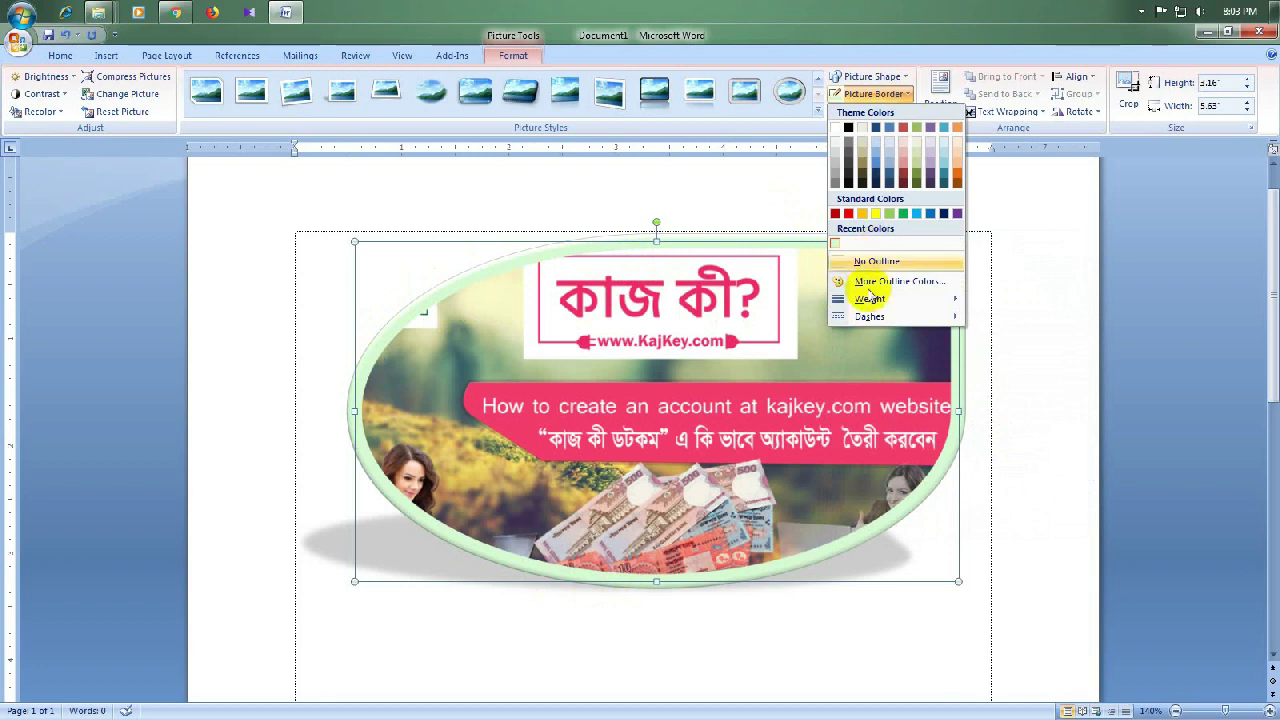
{"action": "mouse_move", "coordinate": [949, 302]}
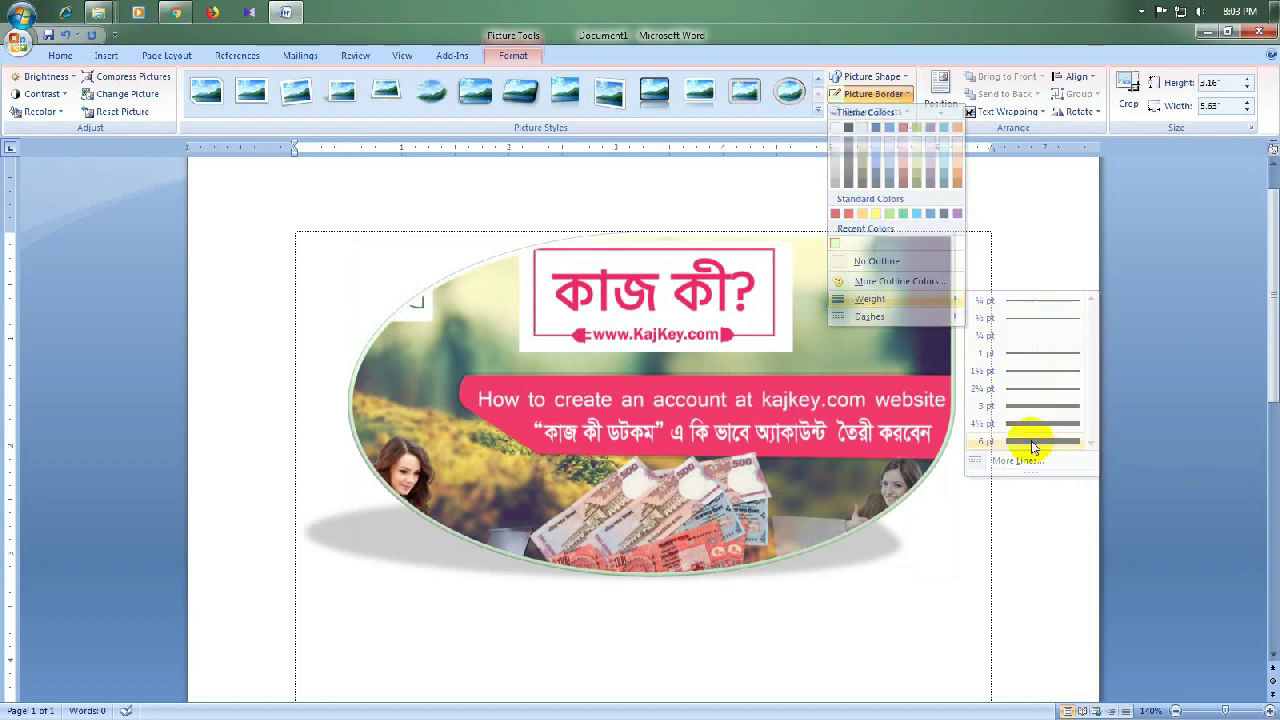
{"action": "left_click", "coordinate": [1030, 441]}
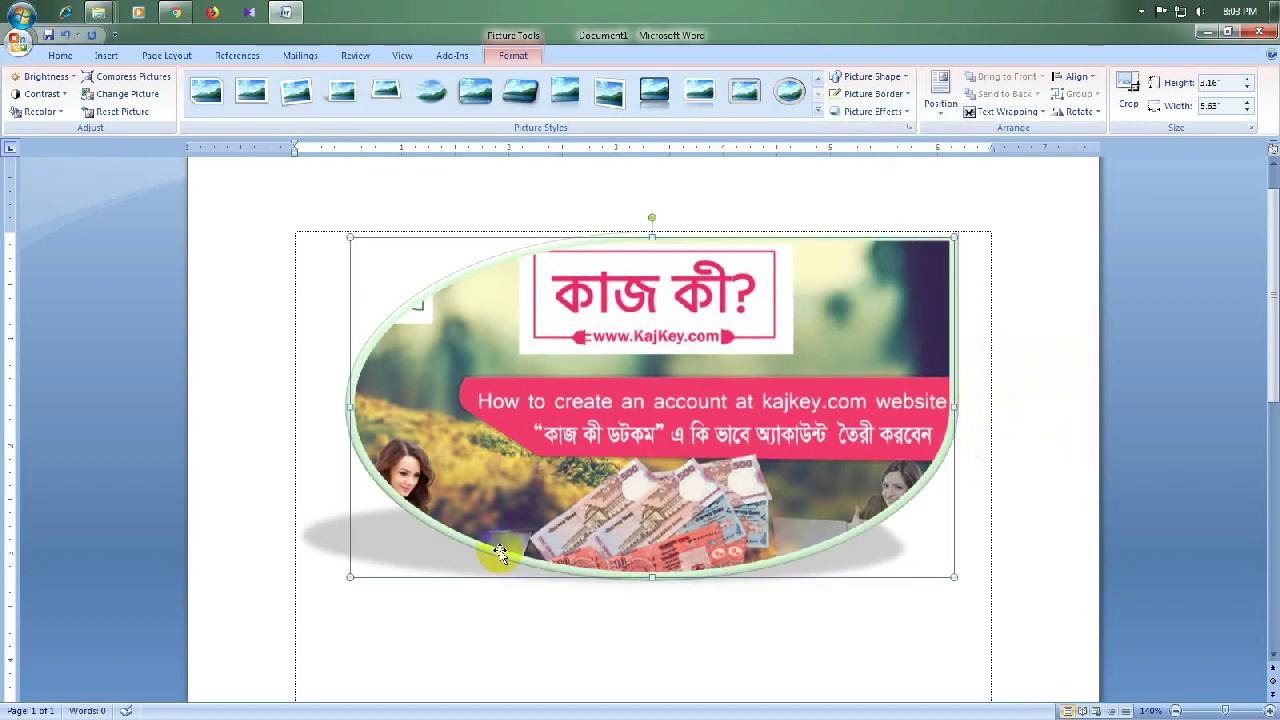
{"action": "mouse_move", "coordinate": [391, 317]}
{"action": "left_mouse_down"}
{"action": "mouse_move", "coordinate": [381, 484]}
{"action": "mouse_move", "coordinate": [392, 505]}
{"action": "left_mouse_up"}
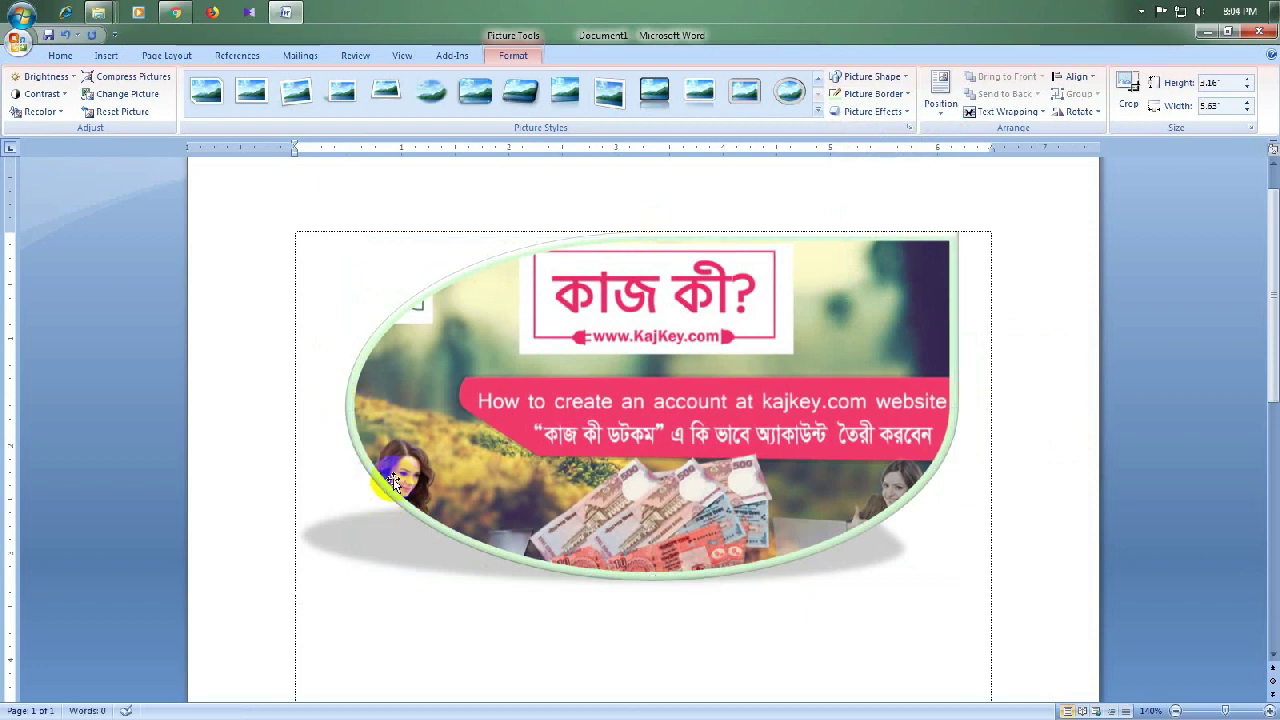
Reselect the banner and apply a Picture Border dash style to its pale green outline.
{"action": "left_click", "coordinate": [909, 95]}
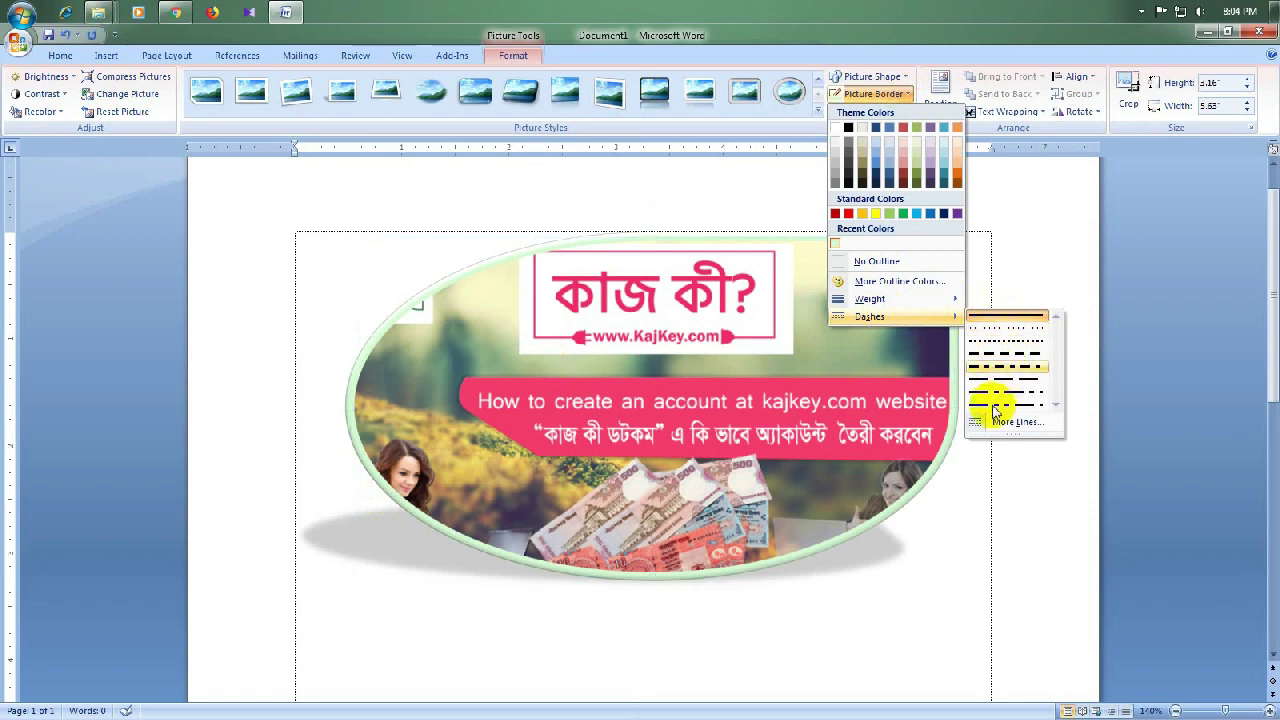
{"action": "left_click", "coordinate": [1004, 349]}
{"action": "left_click", "coordinate": [946, 350]}
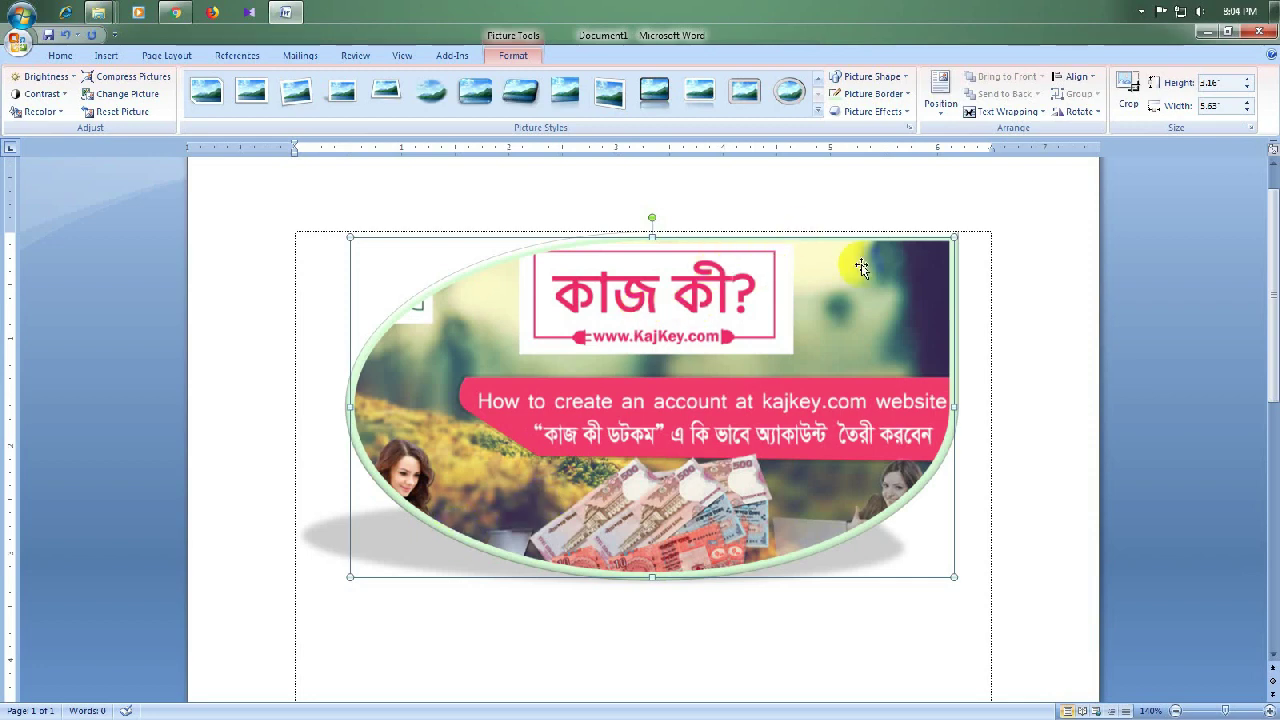
{"action": "left_click_drag", "start_coordinate": [760, 362], "coordinate": [758, 386]}
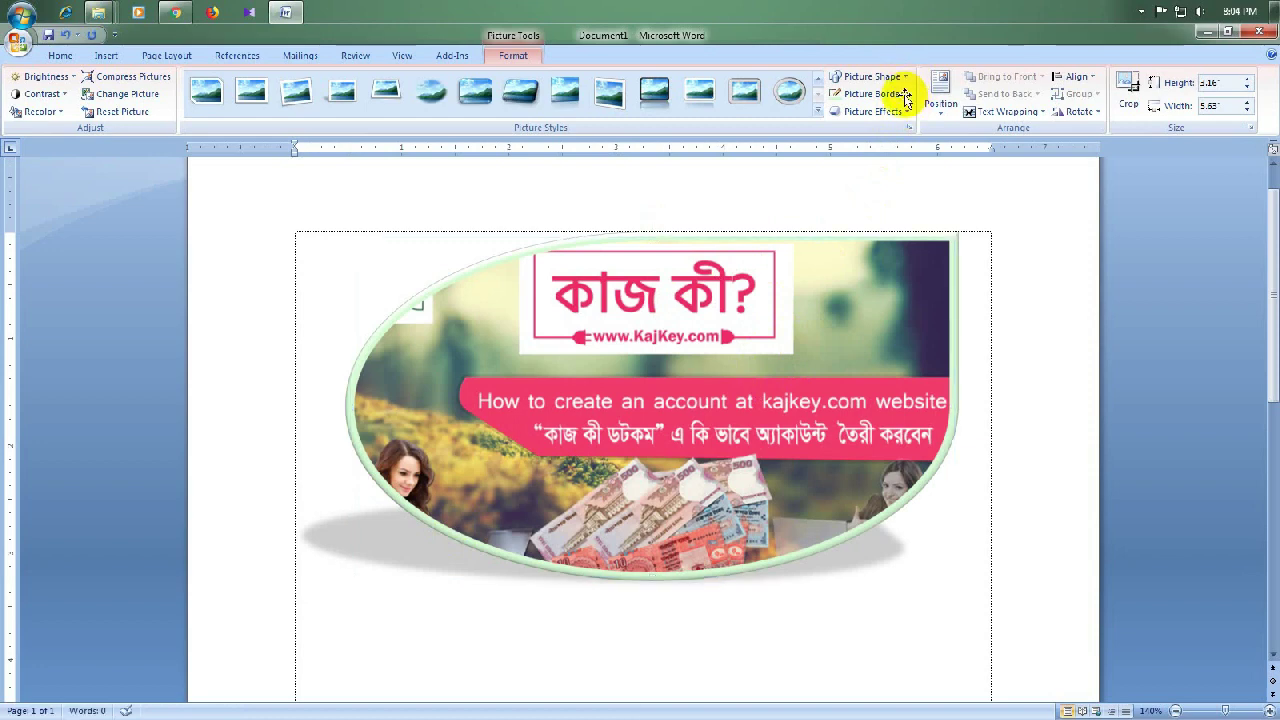
{"action": "left_click", "coordinate": [905, 94]}
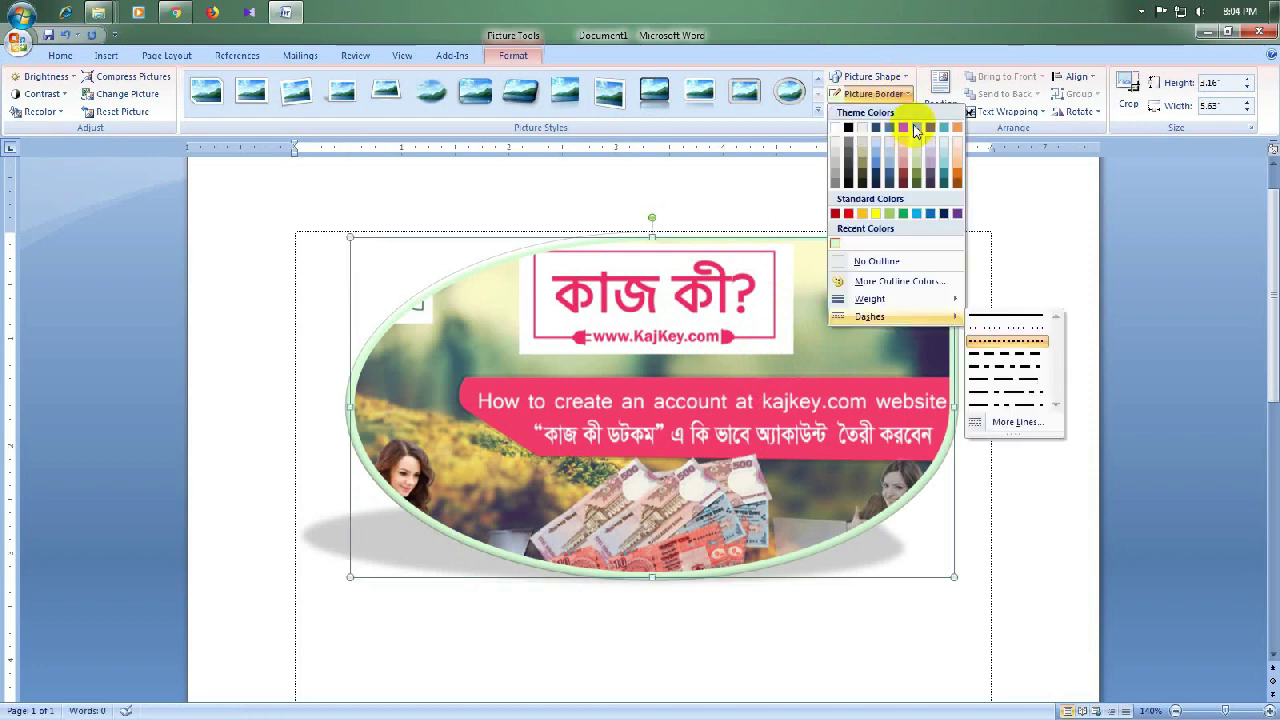
{"action": "left_click", "coordinate": [1011, 362]}
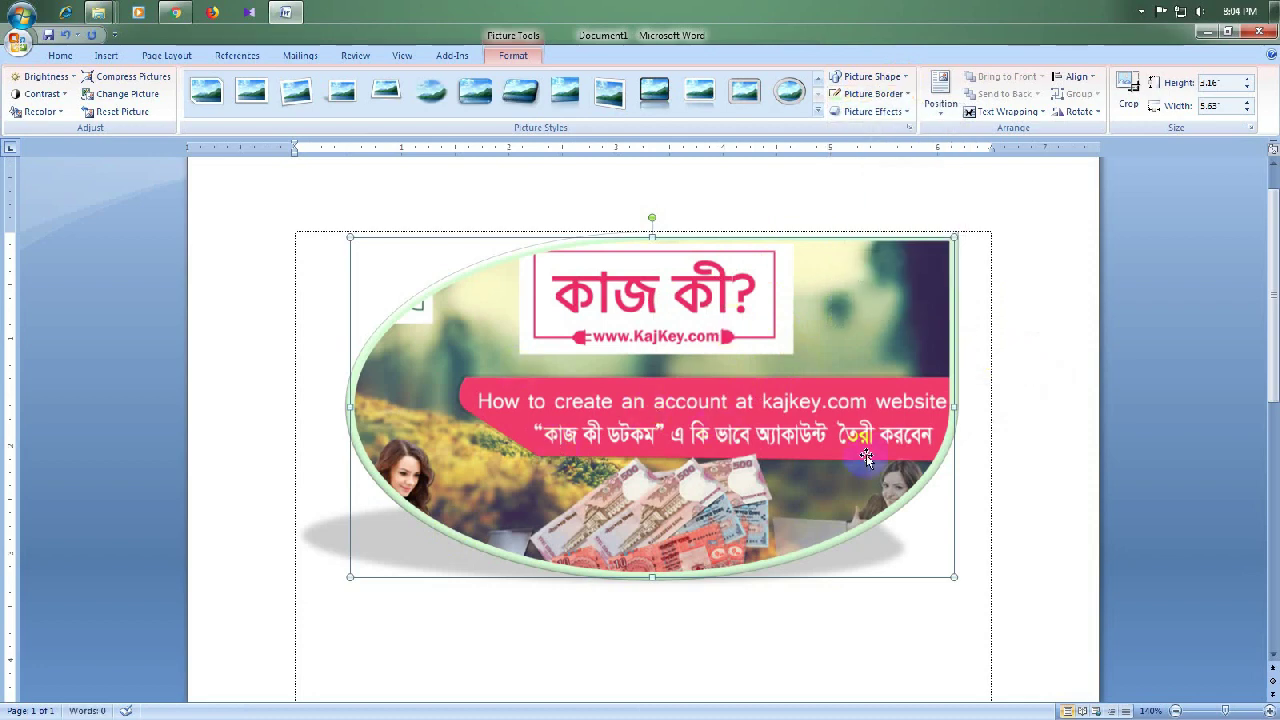
{"action": "left_click", "coordinate": [905, 77]}
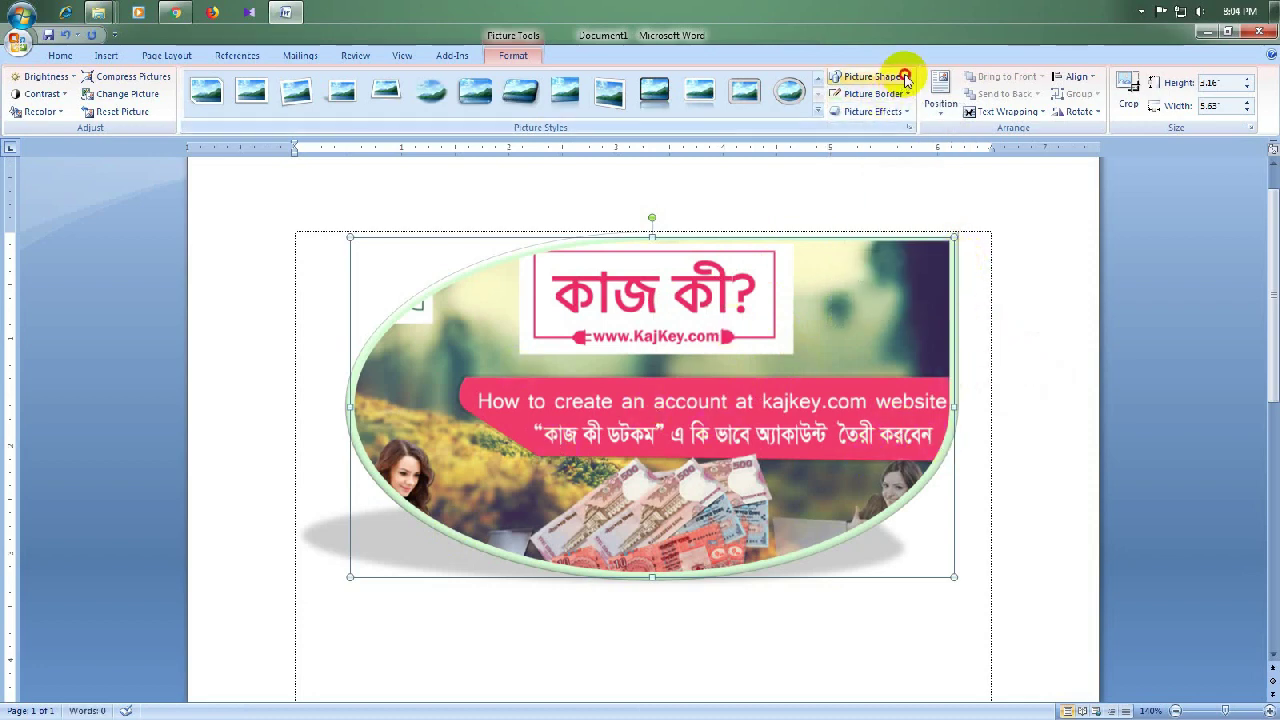
{"action": "left_click", "coordinate": [905, 77]}
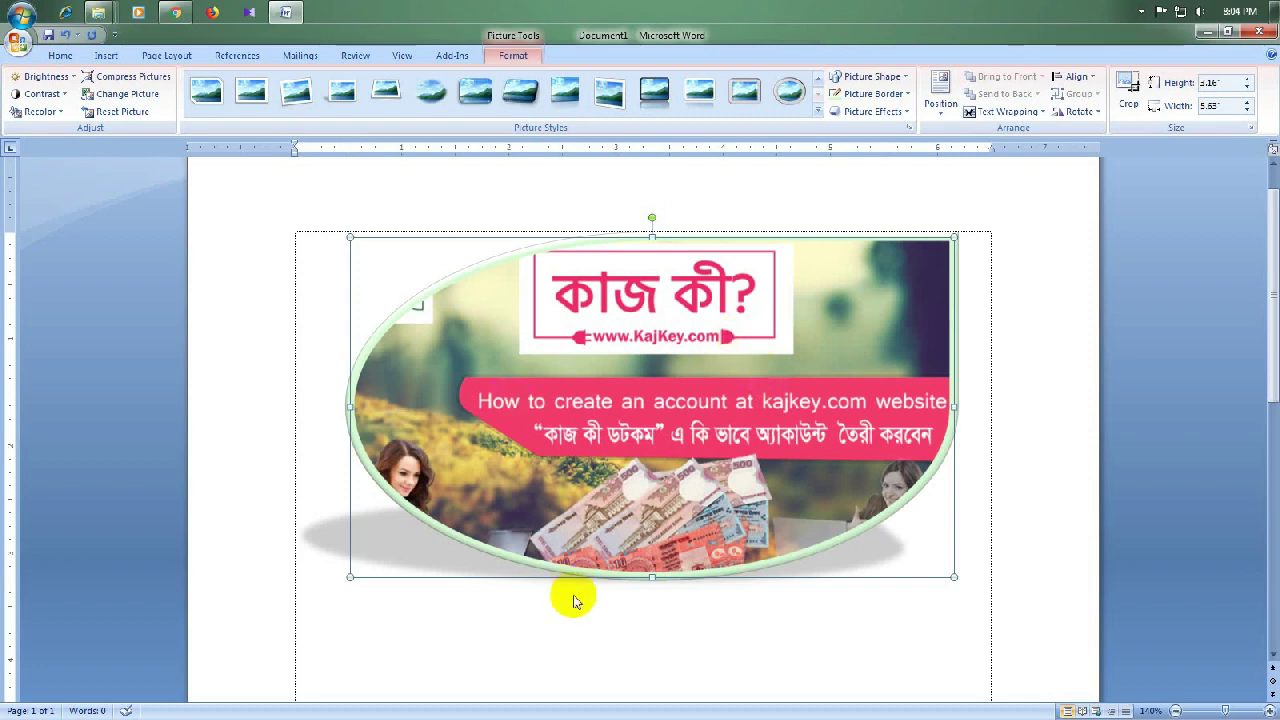
{"action": "scroll", "coordinate": [889, 372], "scroll_direction": "down", "scroll_amount": 2}
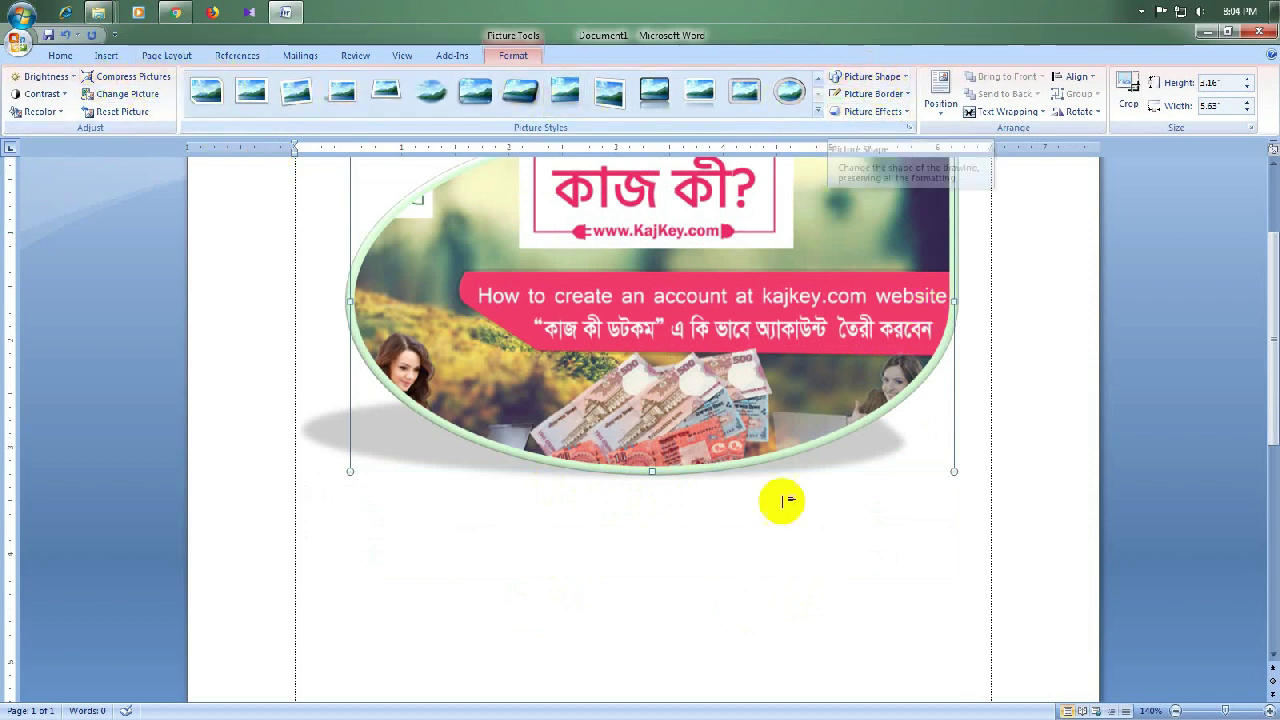
{"action": "scroll", "coordinate": [970, 342], "scroll_direction": "up", "scroll_amount": 3}
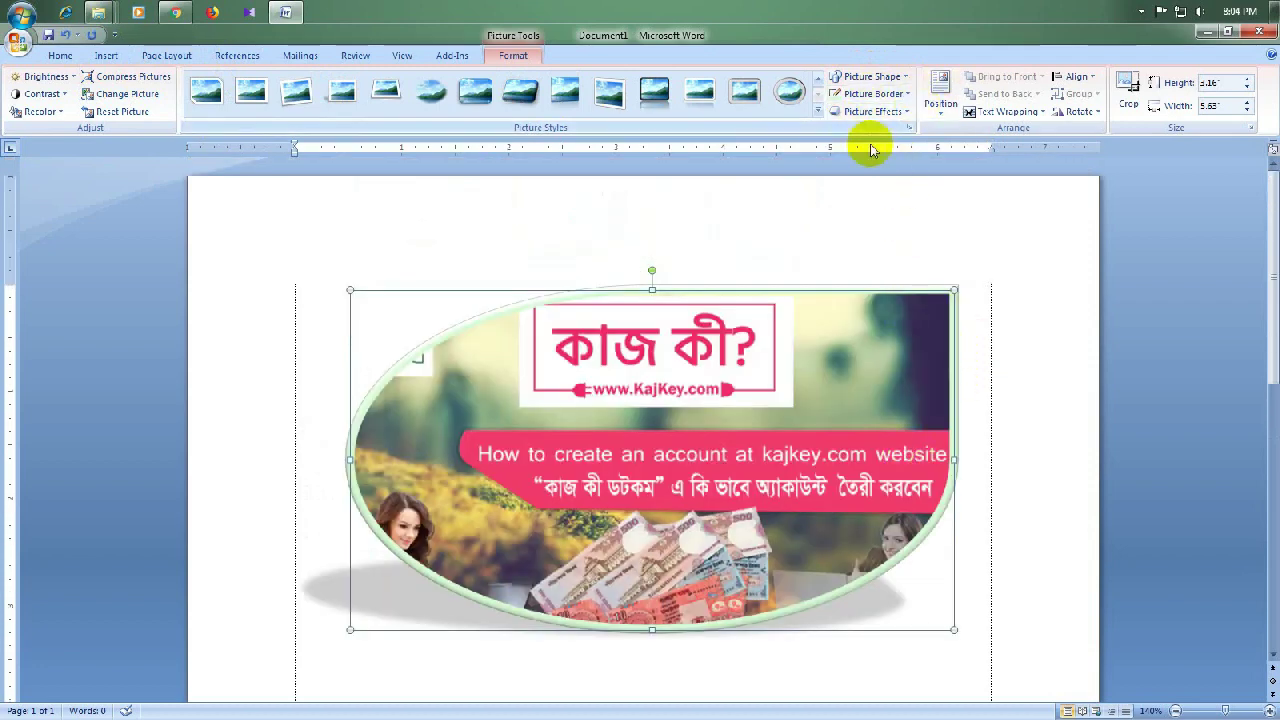
{"action": "left_click", "coordinate": [909, 95]}
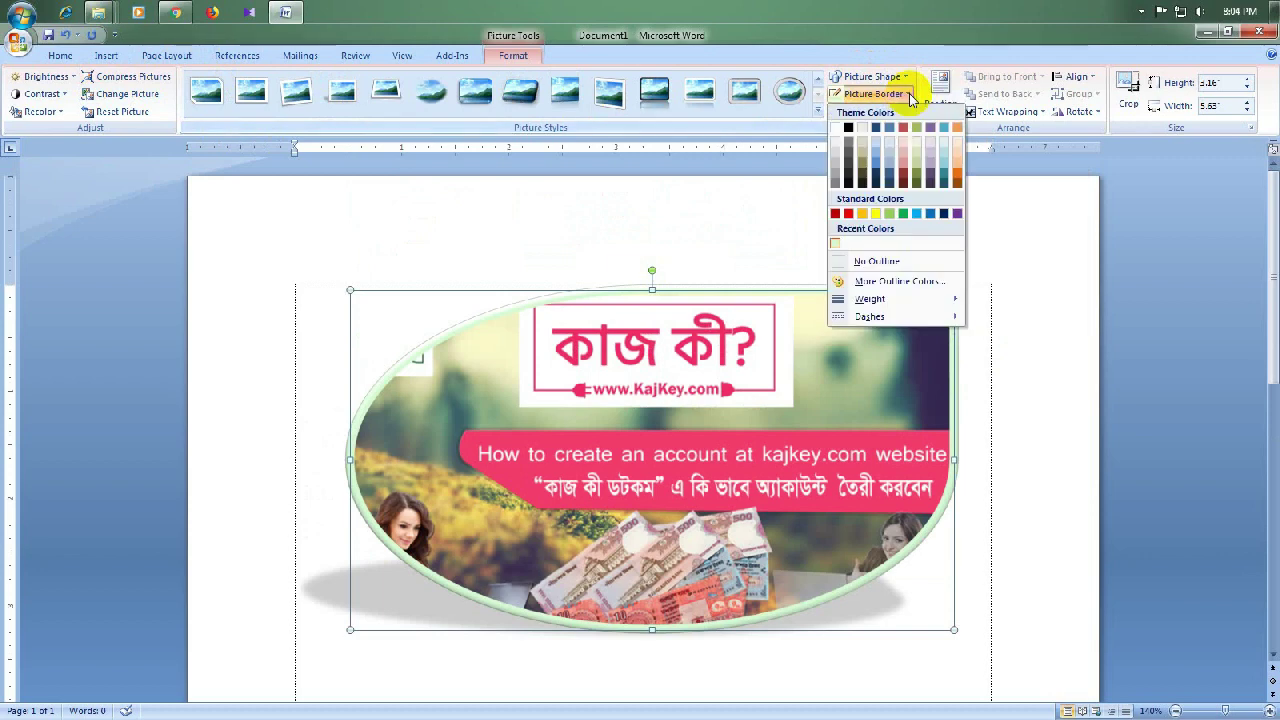
{"action": "mouse_move", "coordinate": [920, 298]}
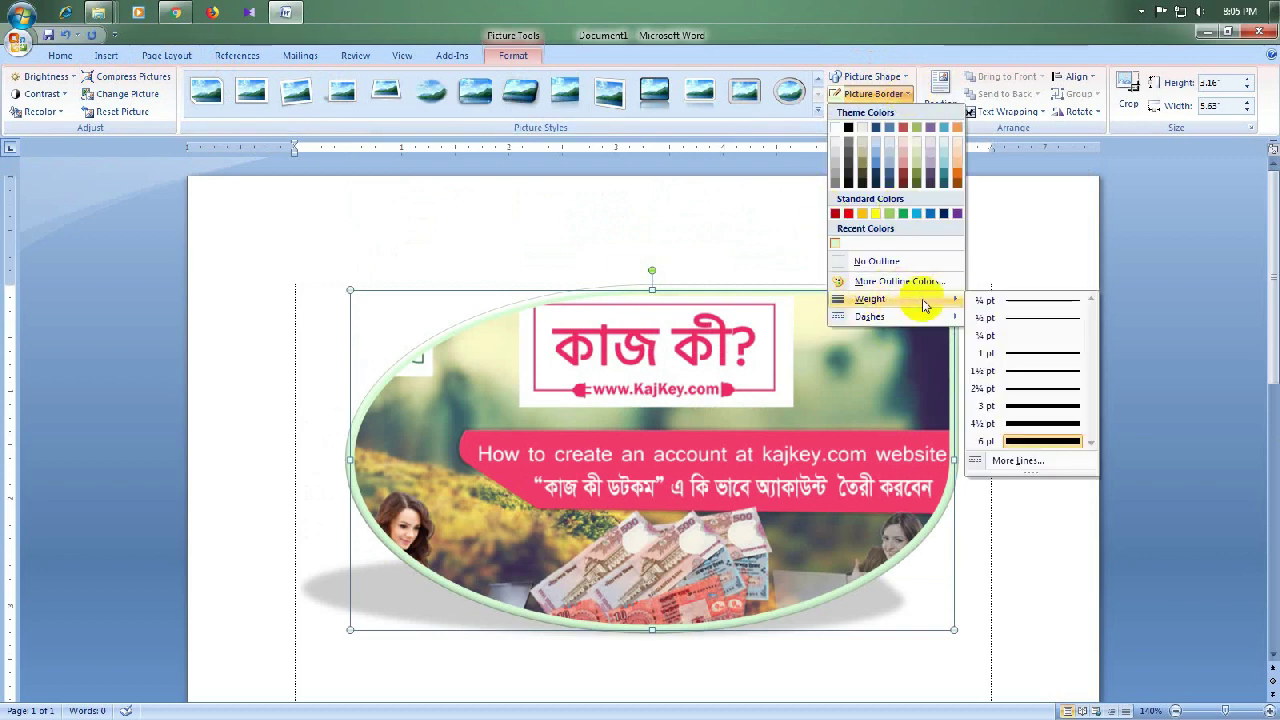
{"action": "mouse_move", "coordinate": [862, 328]}
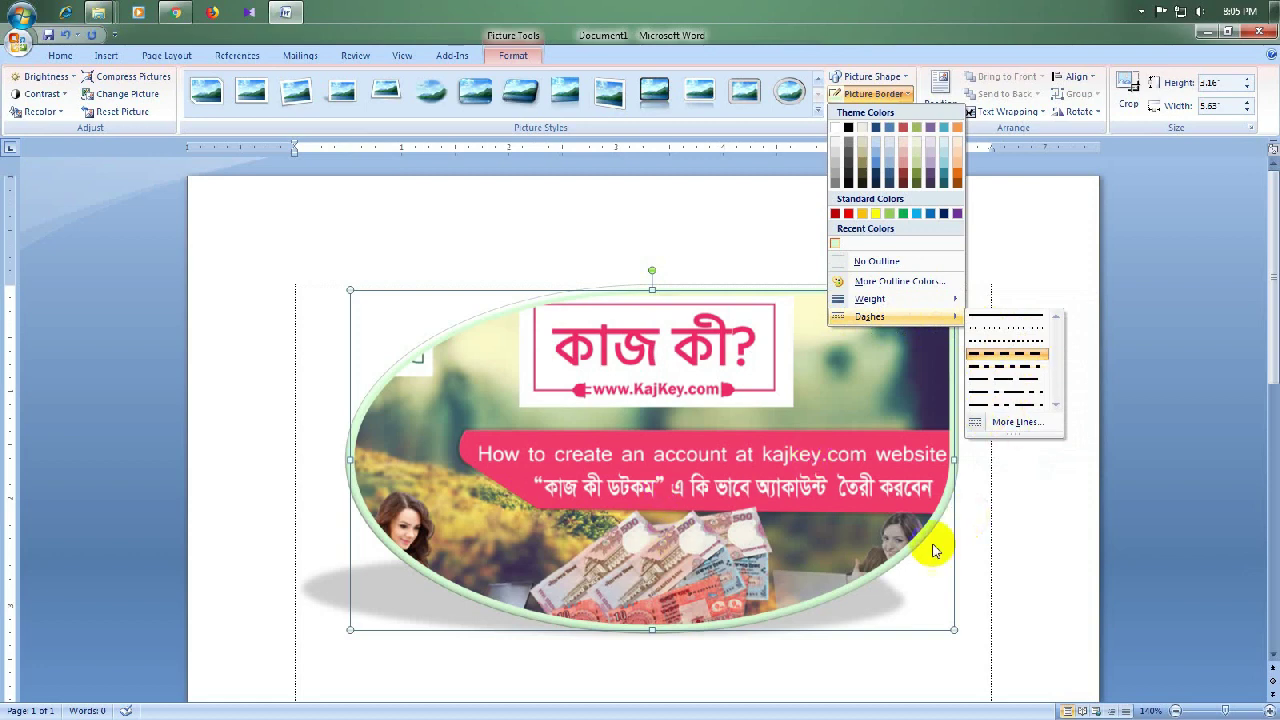
{"action": "left_click", "coordinate": [843, 642]}
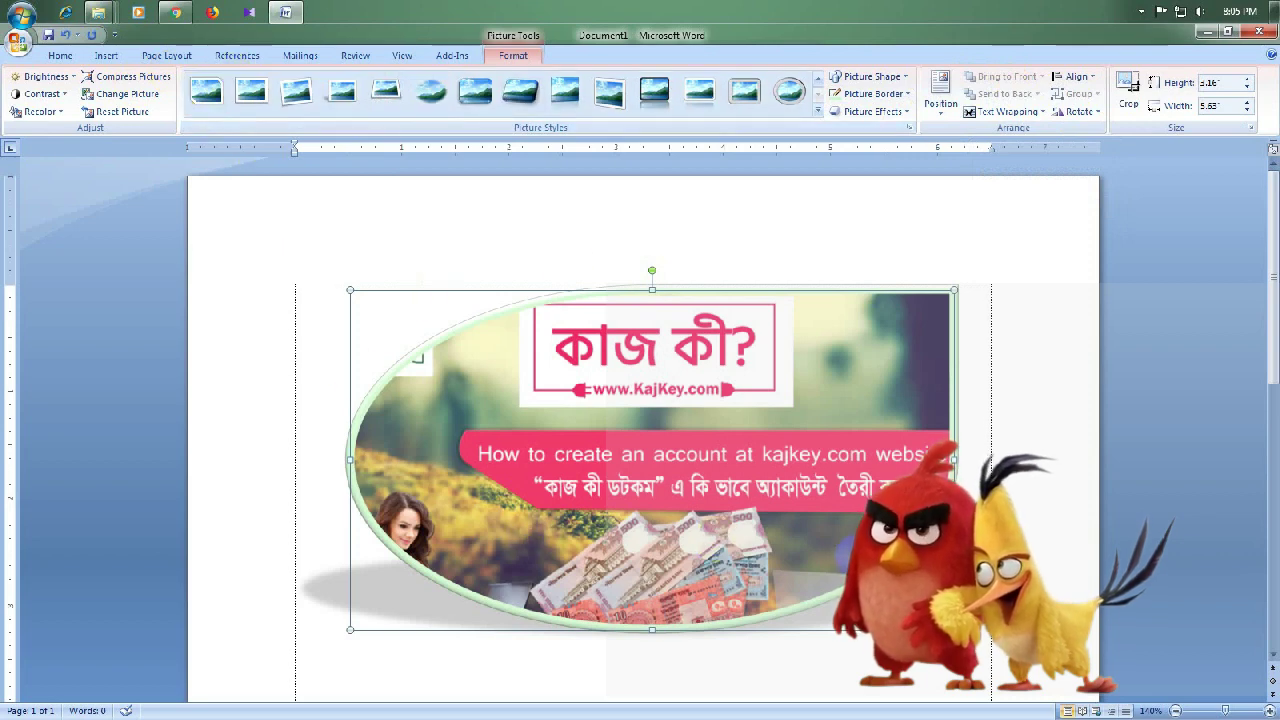
Deselect the finished oval banner with Esc and show the hidden taskbar icons.
{"action": "key", "text": "Escape"}
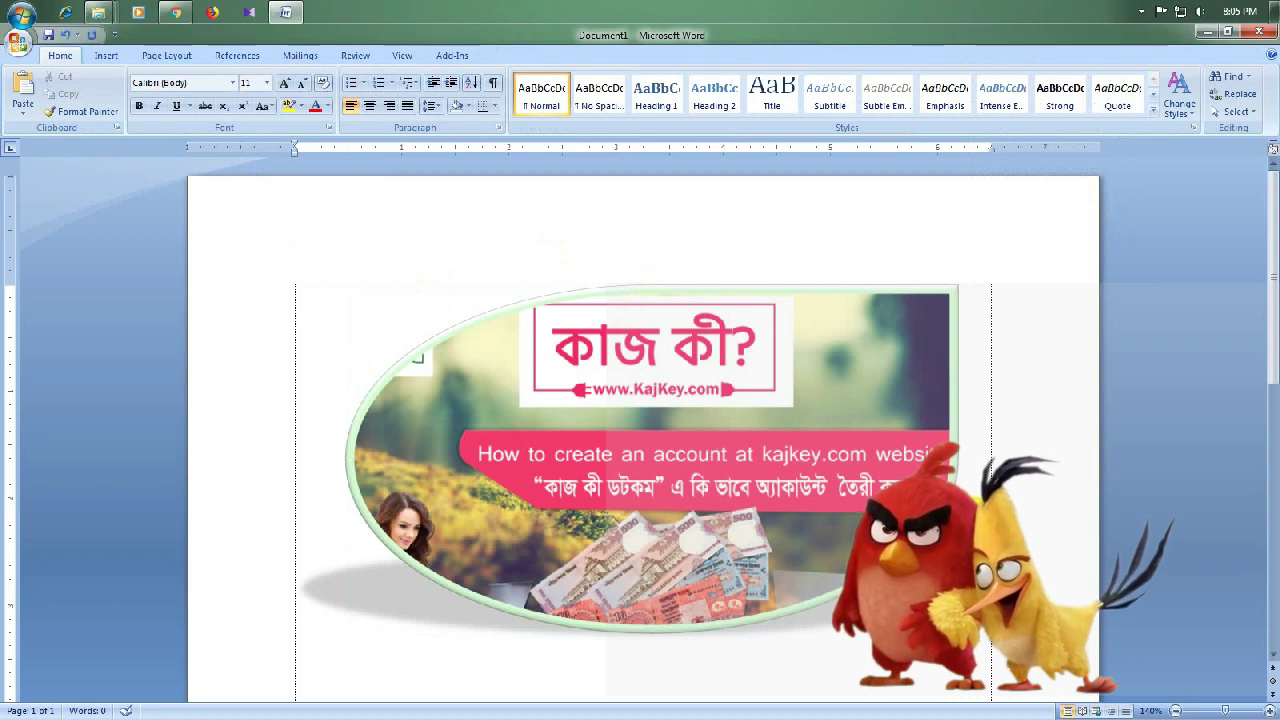
{"action": "left_click", "coordinate": [1141, 11]}
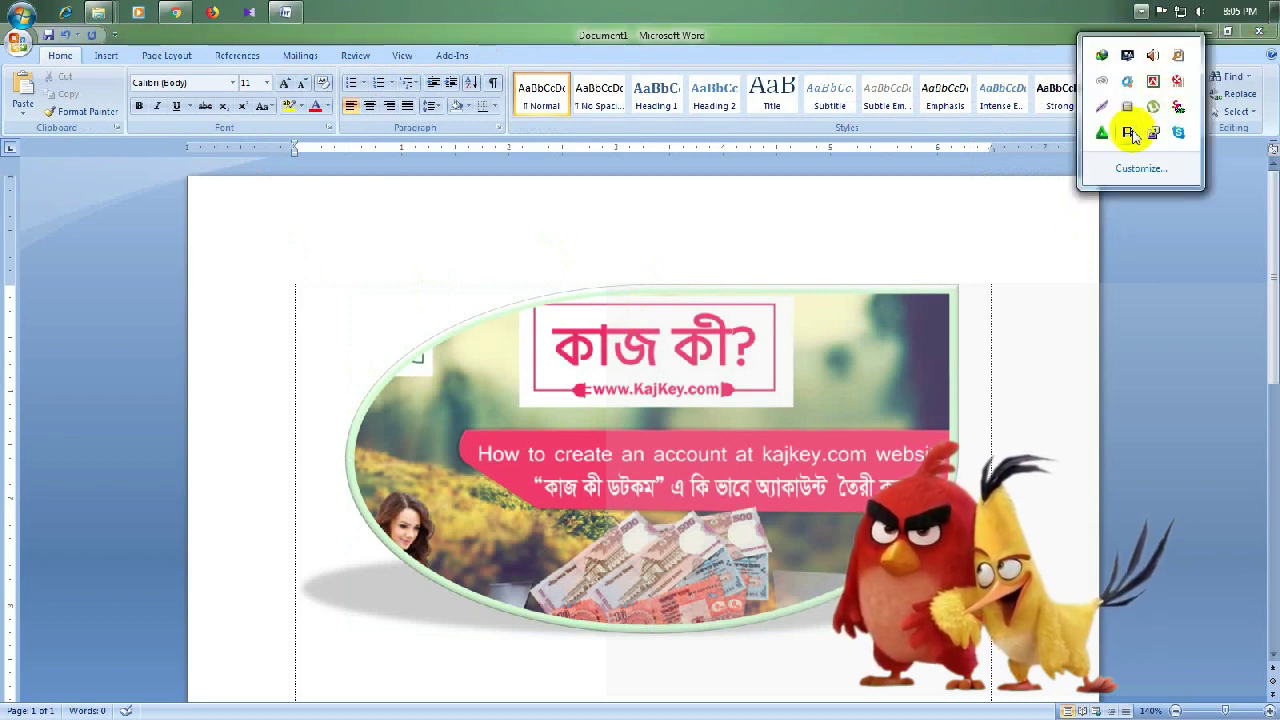